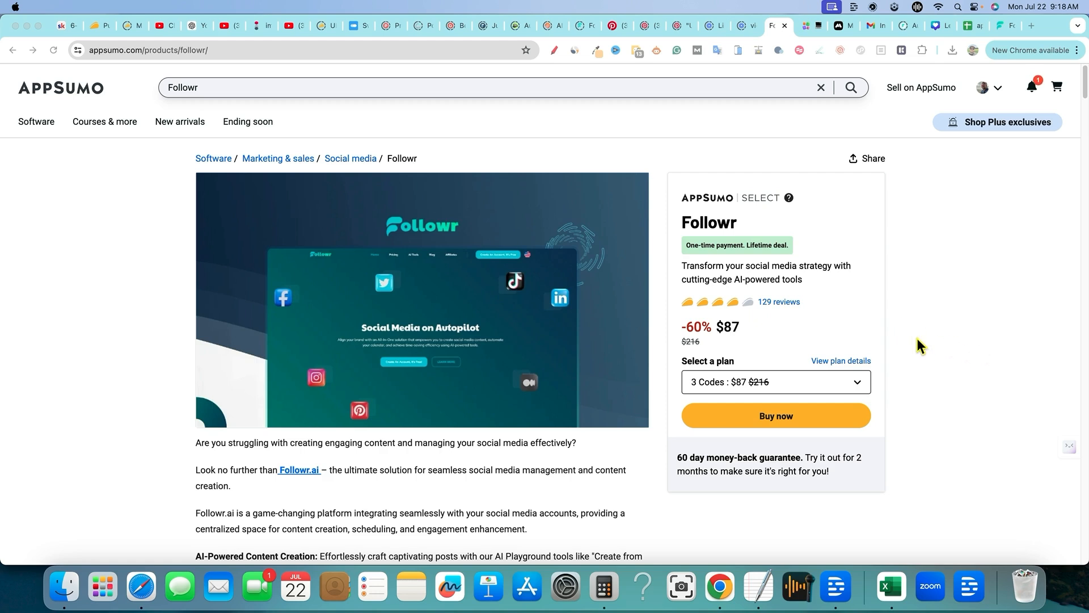
# Step: Open the Plans & features section of the Followr deal page and examine the plan cards
pyautogui.scroll(-1, 431, 351)
pyautogui.scroll(-5, 431, 358)
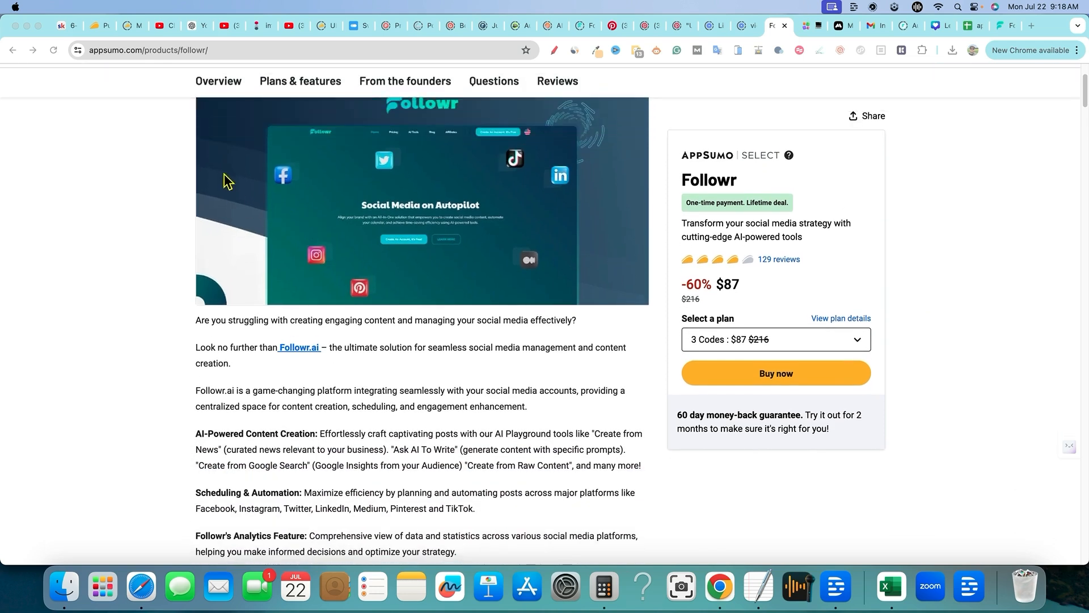
pyautogui.moveTo(333, 109)
pyautogui.click(322, 86)
pyautogui.scroll(-4, 426, 309)
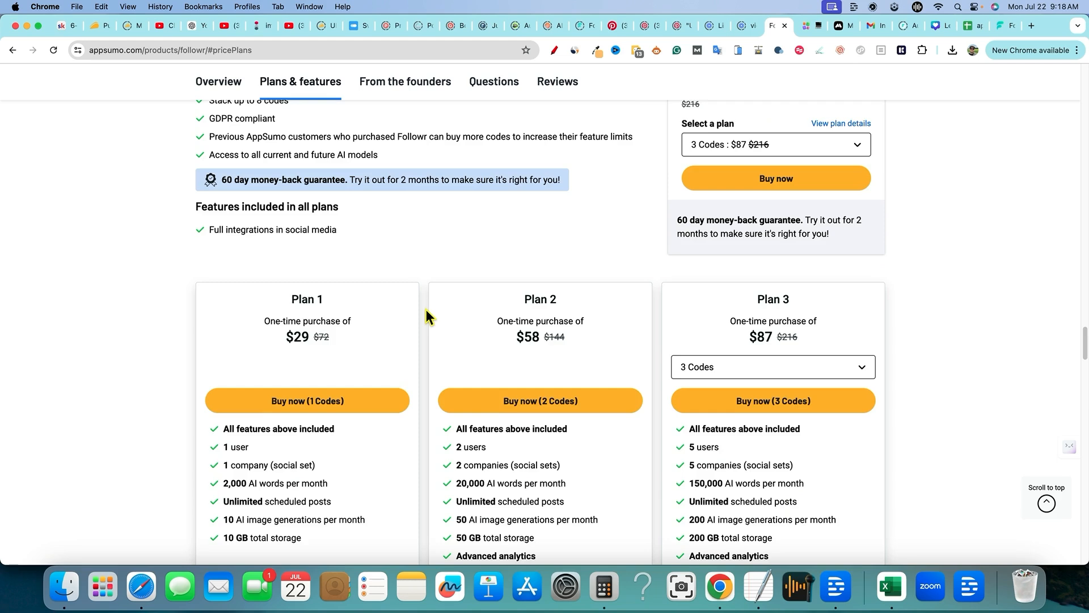
pyautogui.scroll(-3, 426, 310)
pyautogui.scroll(2, 425, 310)
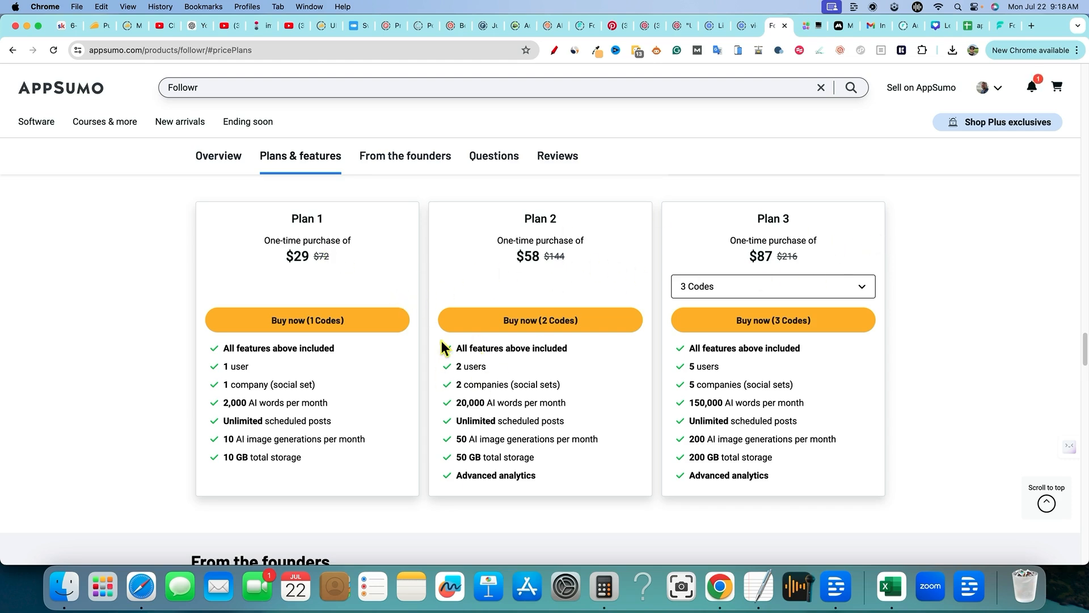
# Step: Highlight the monthly AI image generation allowance in Plan 1, Plan 2 and Plan 3 to compare them
pyautogui.moveTo(224, 439); pyautogui.dragTo(366, 447)
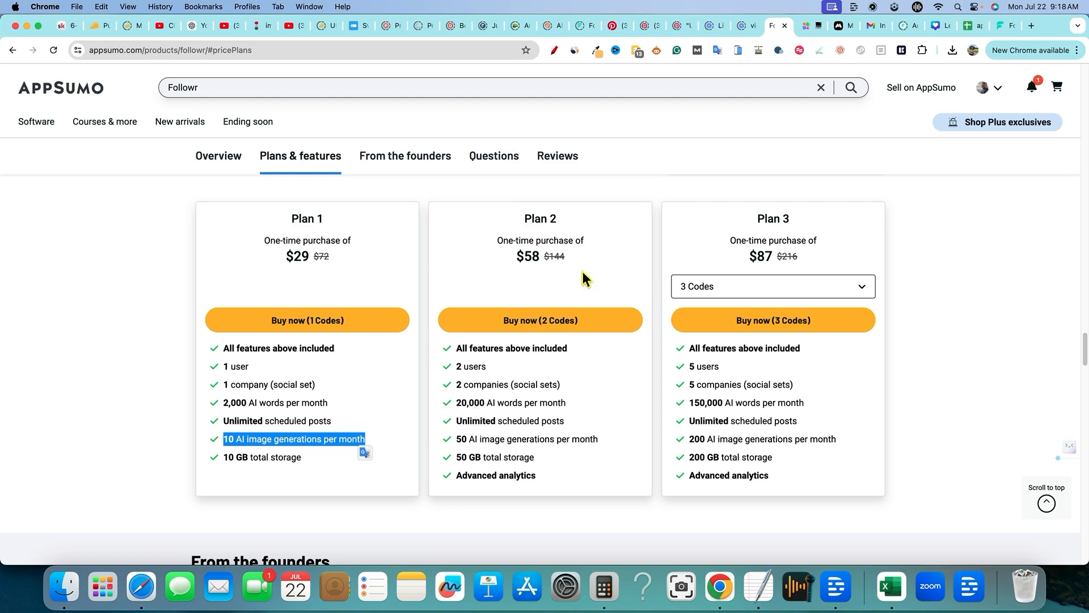
pyautogui.moveTo(459, 442); pyautogui.dragTo(612, 448)
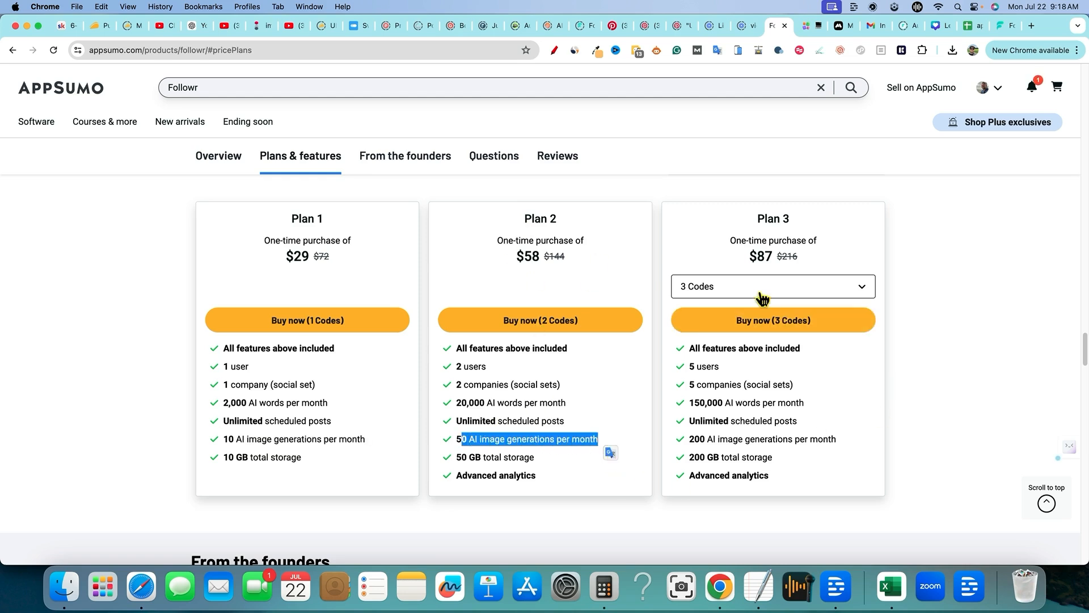
pyautogui.moveTo(688, 440); pyautogui.dragTo(843, 441)
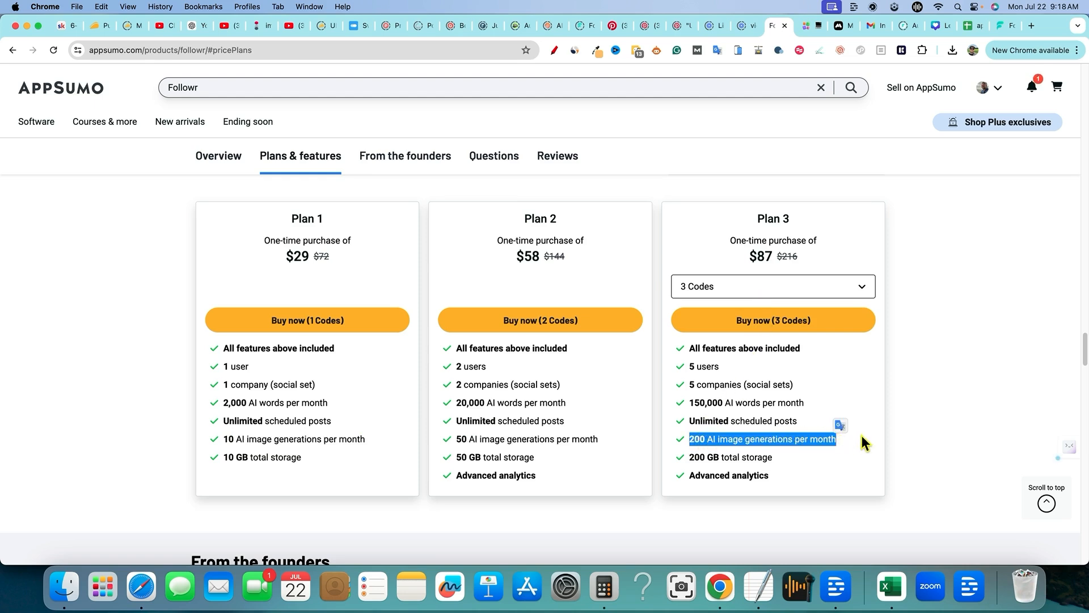
# Step: Switch to Calculator, multiply 5 by 30, and return to the plan cards
pyautogui.click(604, 586)
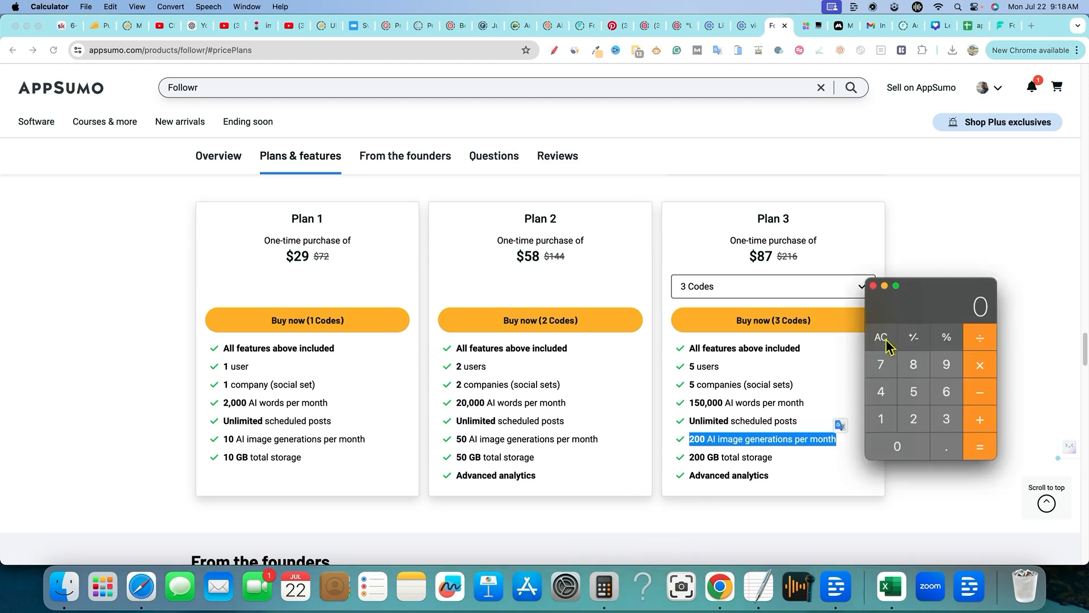
pyautogui.click(914, 396)
pyautogui.press('*')
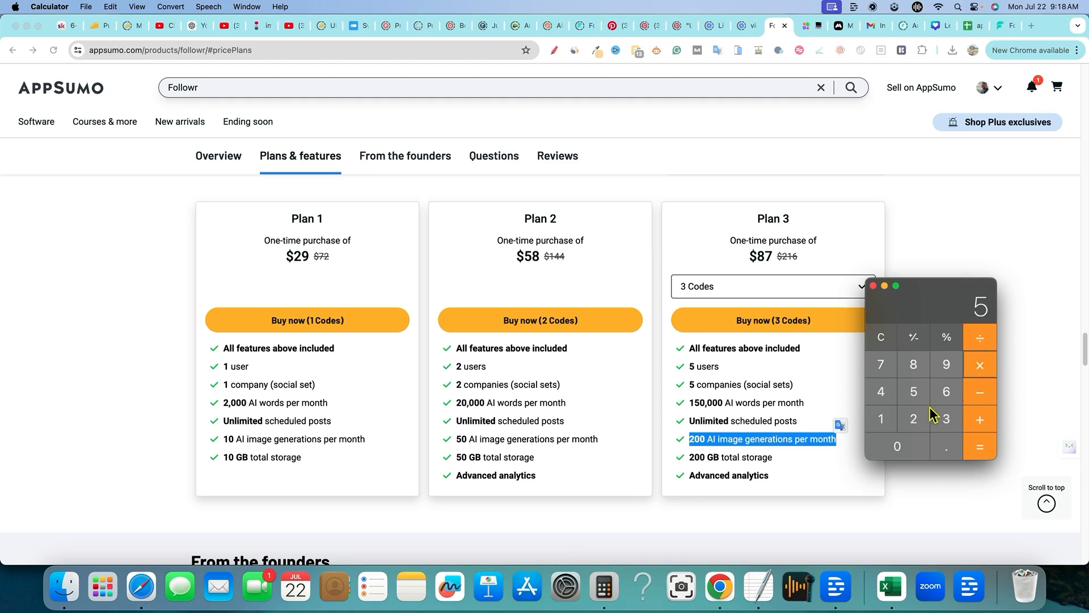
pyautogui.click(945, 420)
pyautogui.click(914, 447)
pyautogui.click(980, 445)
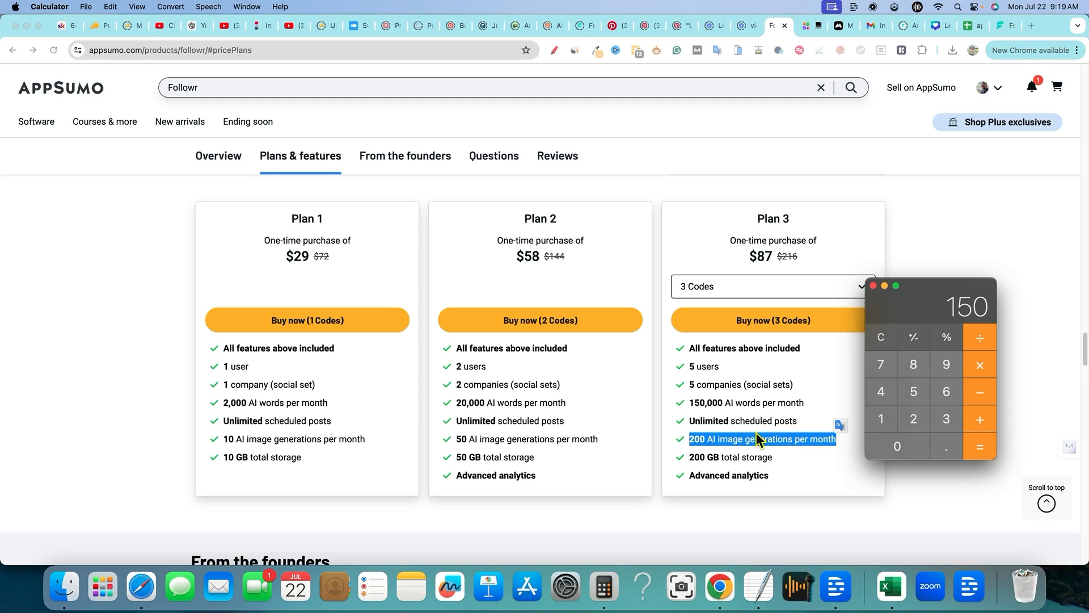
pyautogui.click(938, 233)
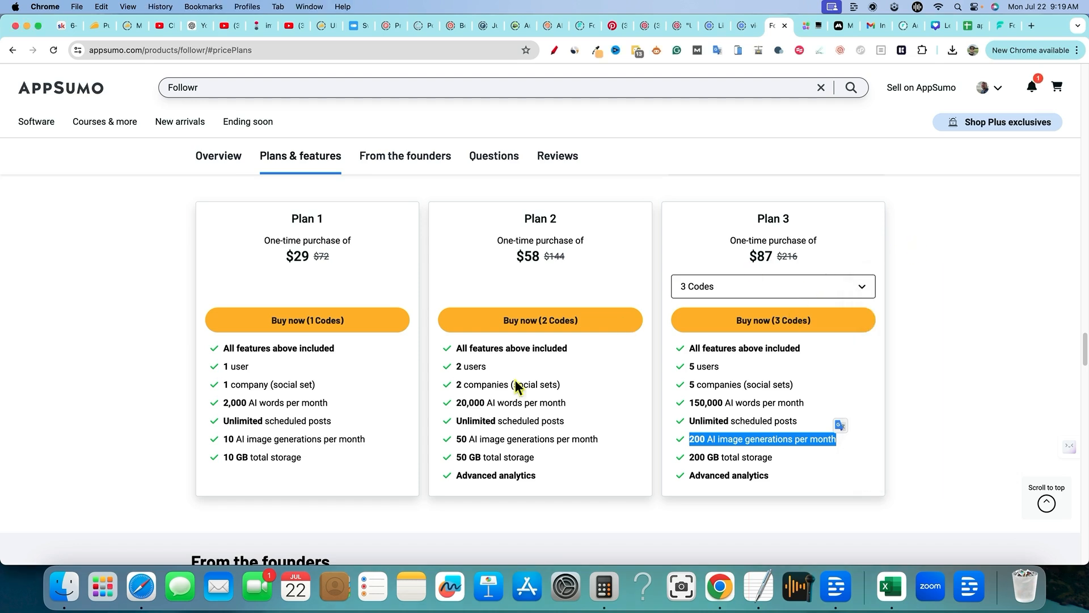
# Step: Set the third plan card to 8 Codes and highlight its one-time price
pyautogui.click(864, 290)
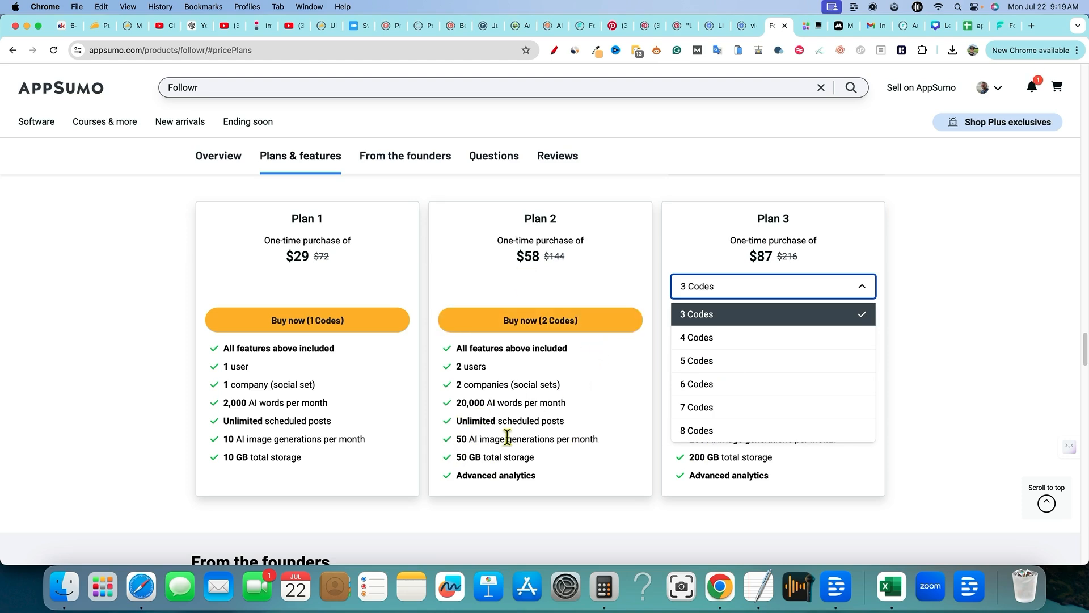
pyautogui.click(909, 393)
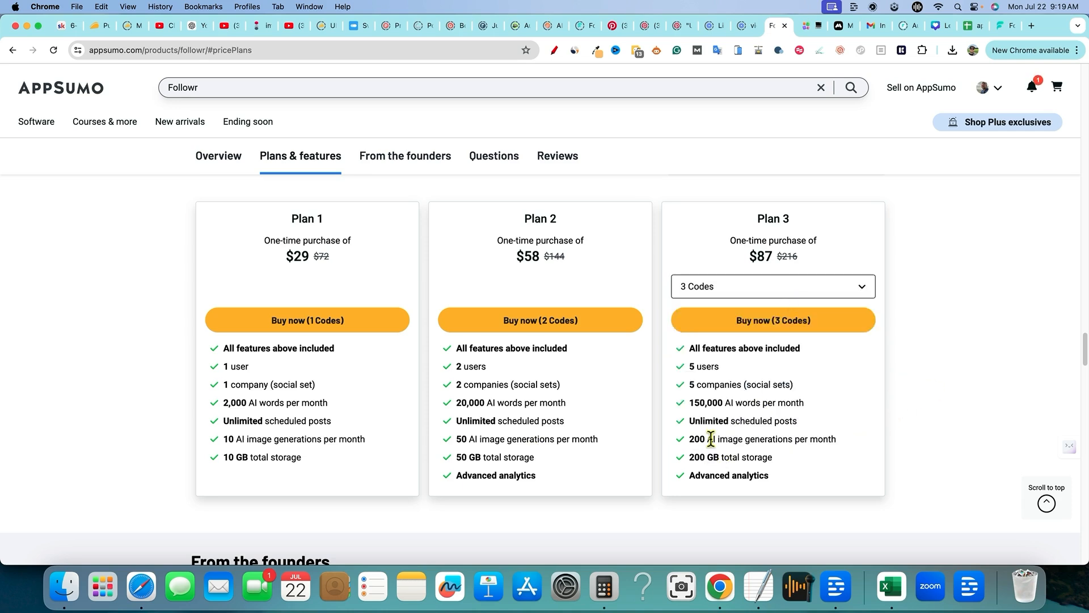
pyautogui.click(863, 291)
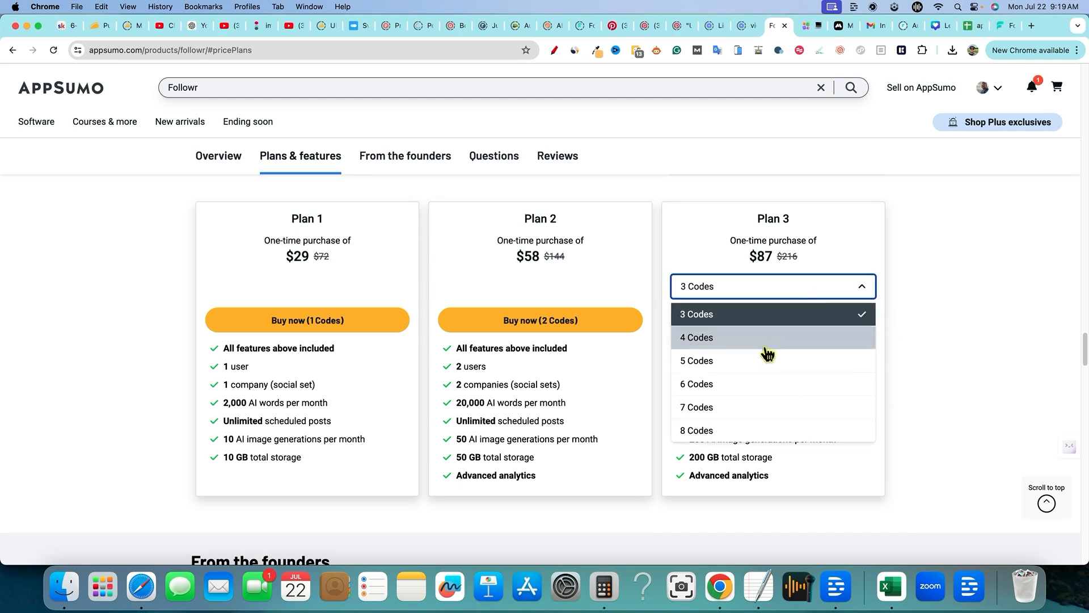
pyautogui.click(720, 432)
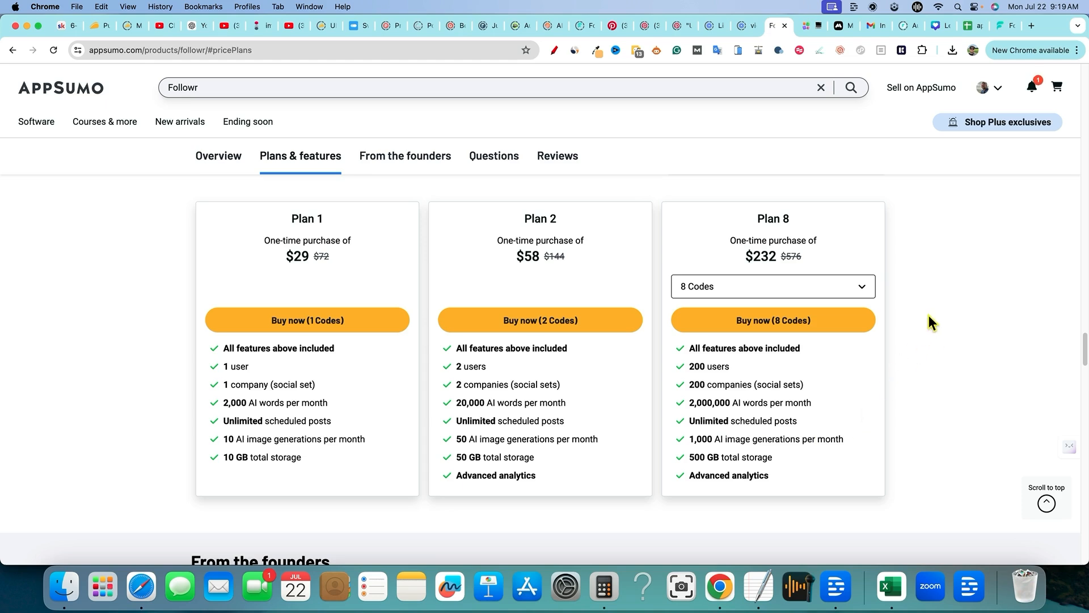
pyautogui.moveTo(743, 257); pyautogui.dragTo(786, 256)
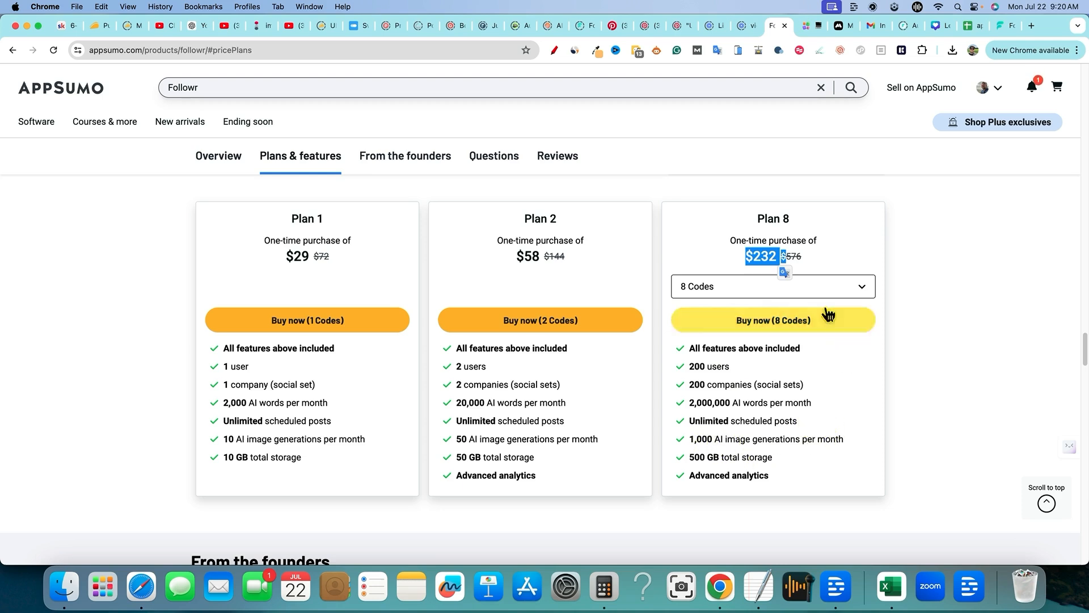
# Step: Switch the third plan card to 7 Codes to compare its features, and set it back to 8 Codes
pyautogui.click(824, 291)
pyautogui.click(716, 405)
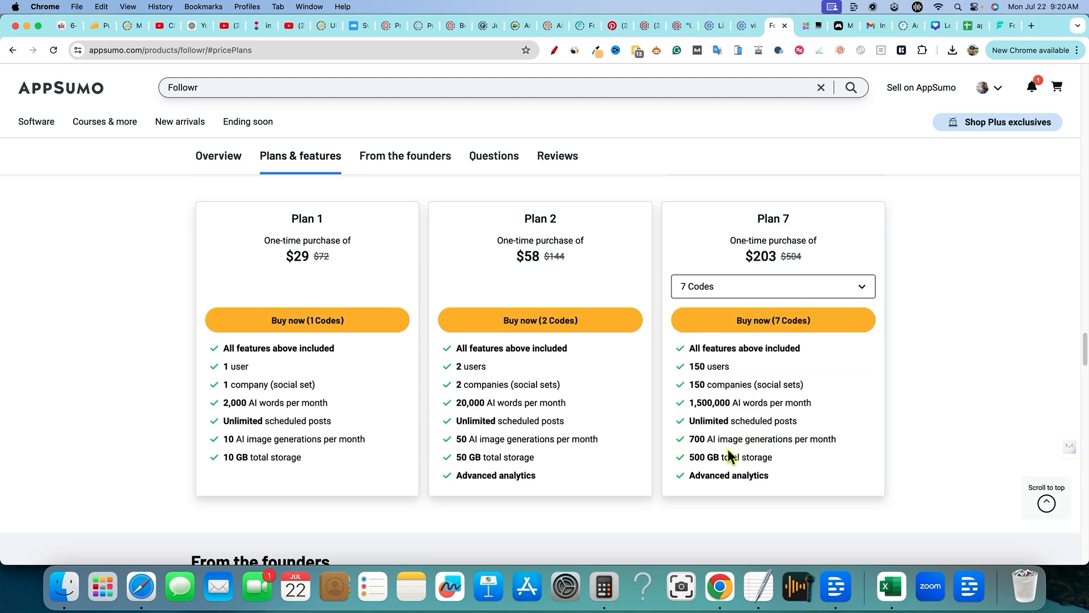
pyautogui.click(776, 293)
pyautogui.click(736, 431)
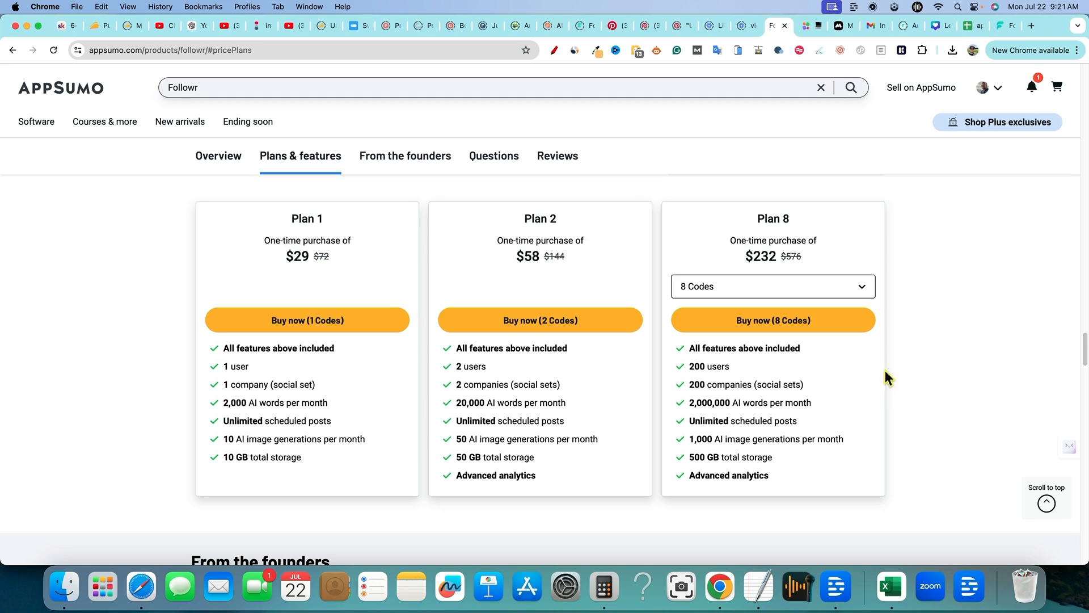
# Step: Compare the monthly AI image generations of the 8 Codes plan with those of Plan 2 by highlighting both lines
pyautogui.scroll(1, 883, 373)
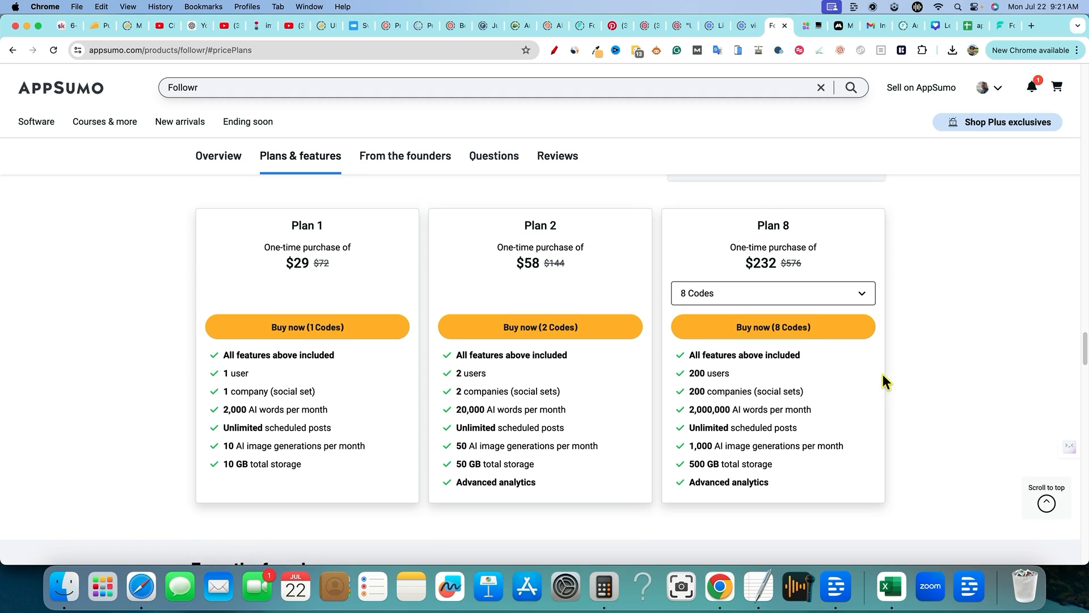
pyautogui.scroll(1, 884, 377)
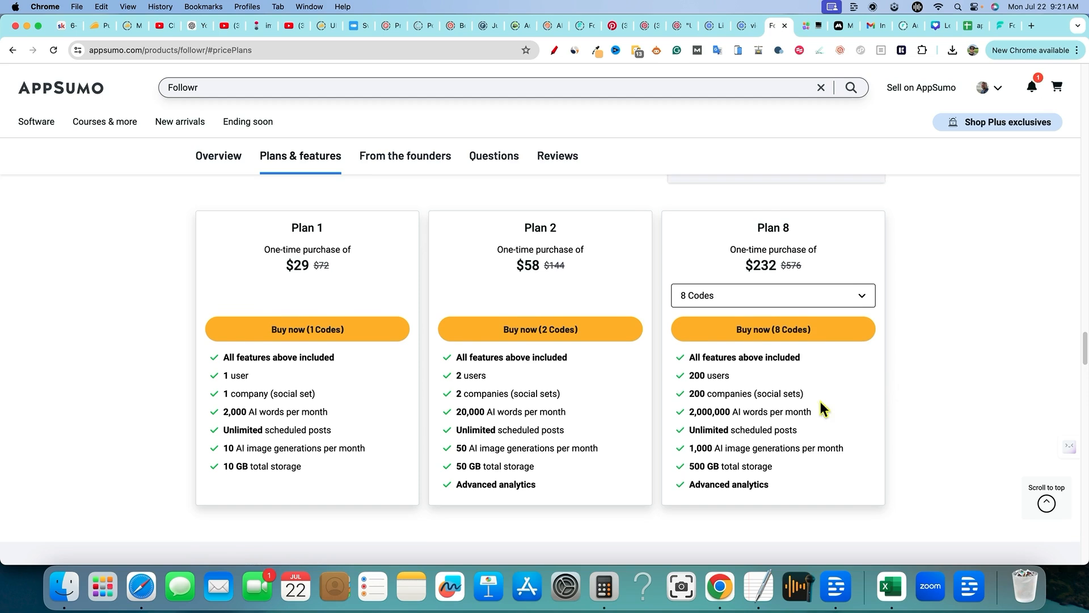
pyautogui.tripleClick(694, 448)
pyautogui.click(859, 436)
pyautogui.moveTo(691, 448); pyautogui.dragTo(866, 449)
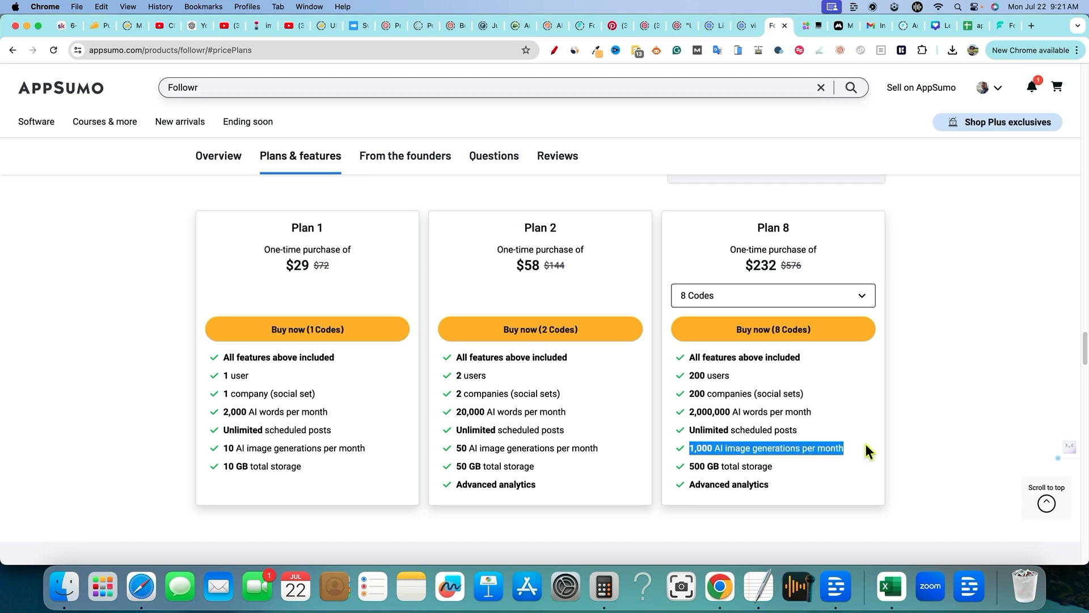
pyautogui.moveTo(467, 448); pyautogui.dragTo(571, 451)
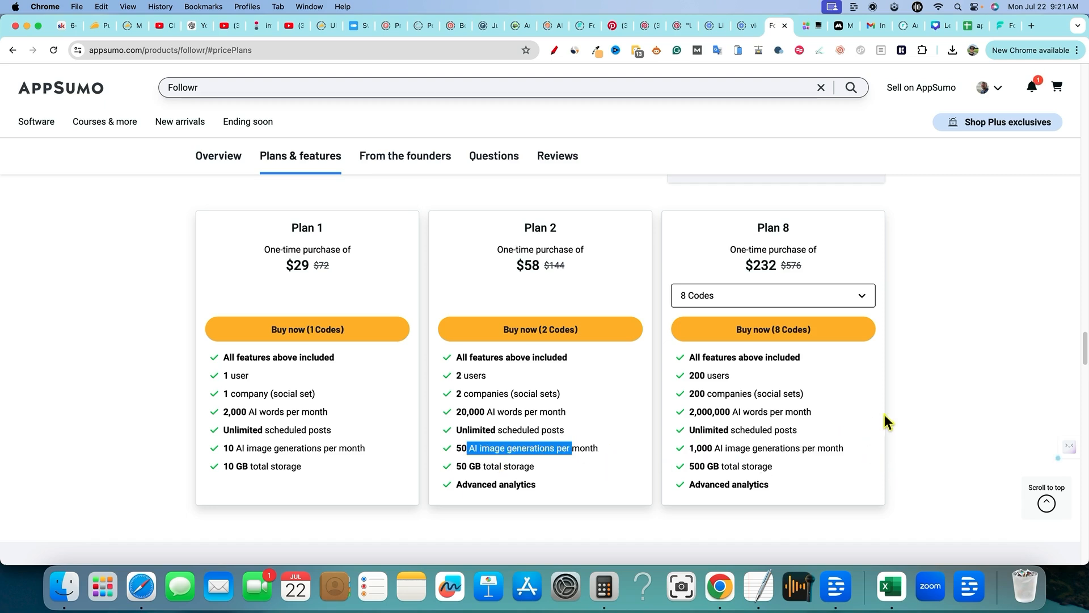
pyautogui.click(915, 410)
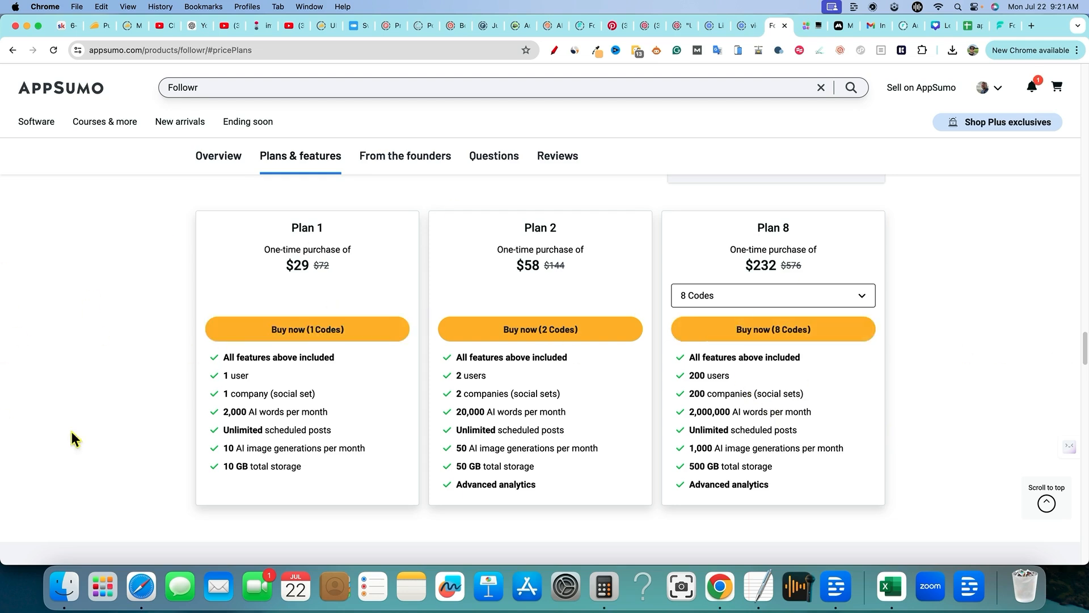
pyautogui.scroll(1, 504, 390)
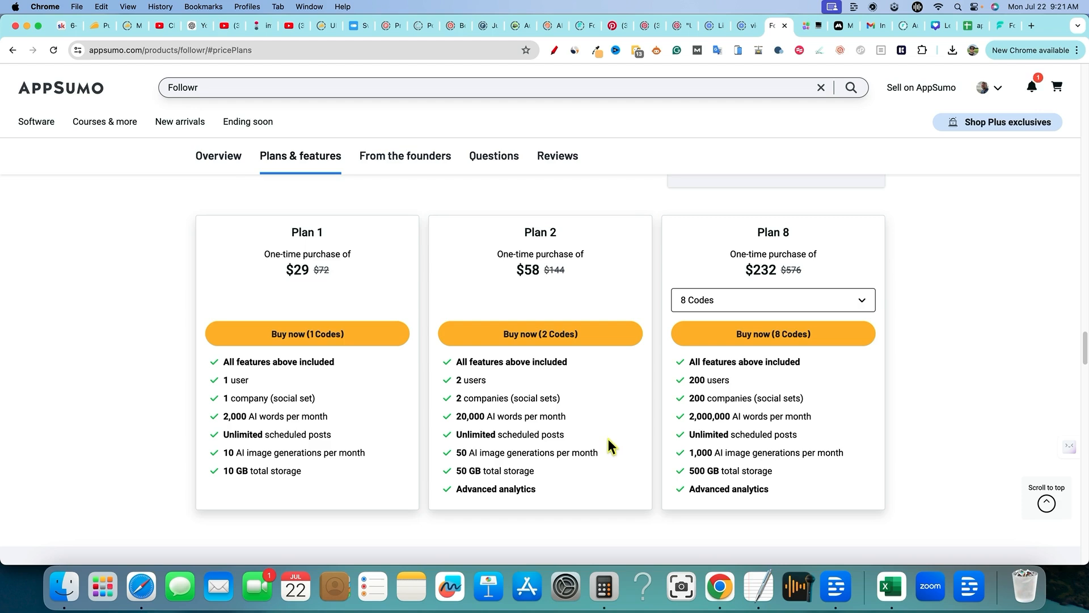
pyautogui.moveTo(688, 453); pyautogui.dragTo(844, 450)
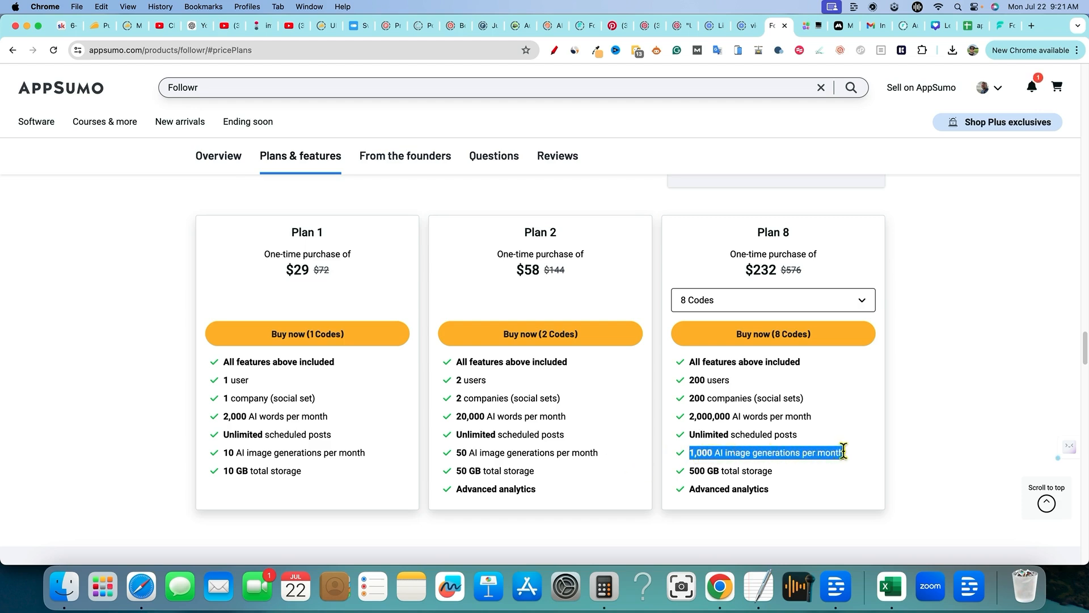
pyautogui.click(873, 455)
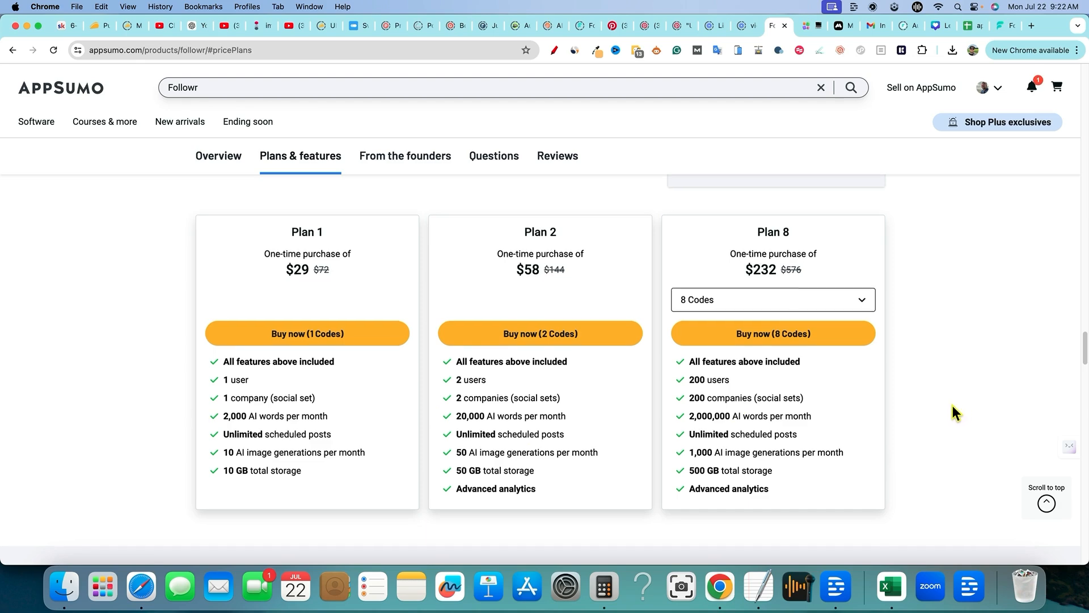
# Step: Switch from the plan cards to the Followr app's External API Keys page in Company Settings
pyautogui.scroll(-3, 952, 407)
pyautogui.scroll(3, 952, 405)
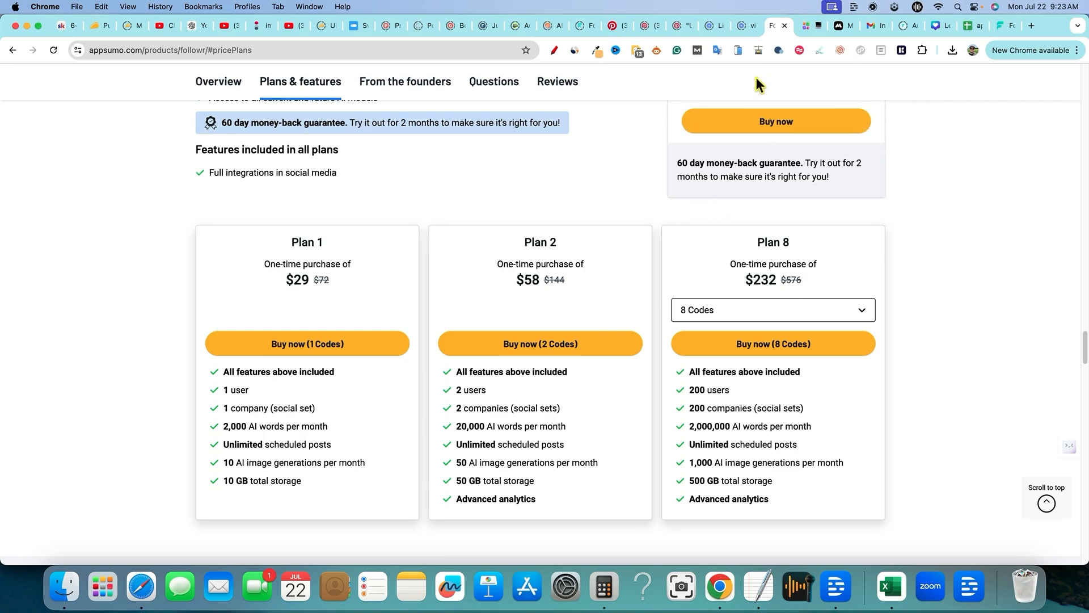
pyautogui.click(1003, 27)
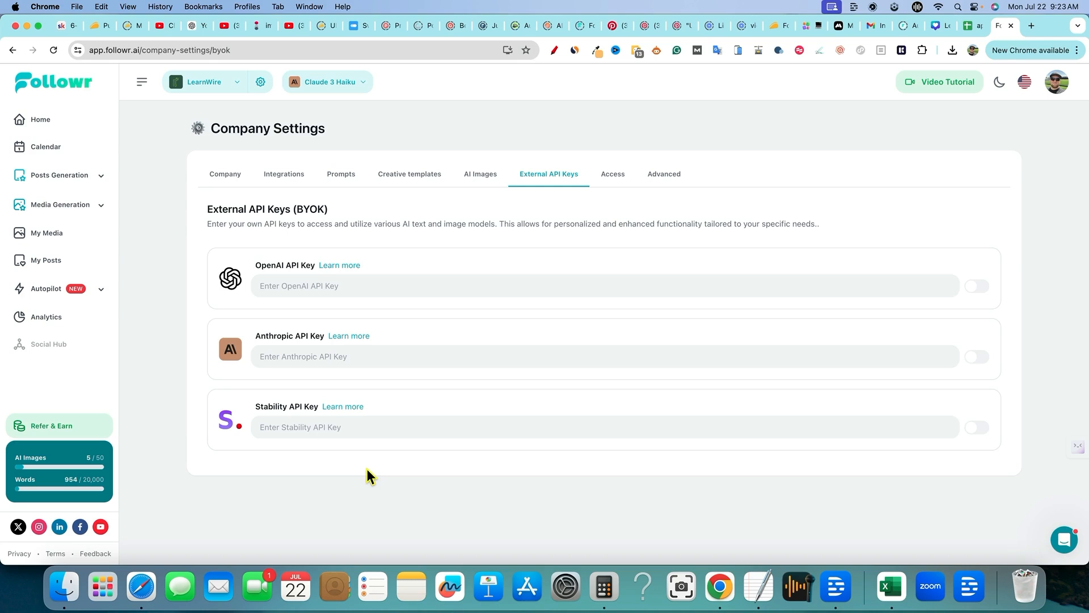
# Step: Switch to Marky, schedule the first generated post after reloading the page, and open the list of scheduled posts
pyautogui.click(842, 26)
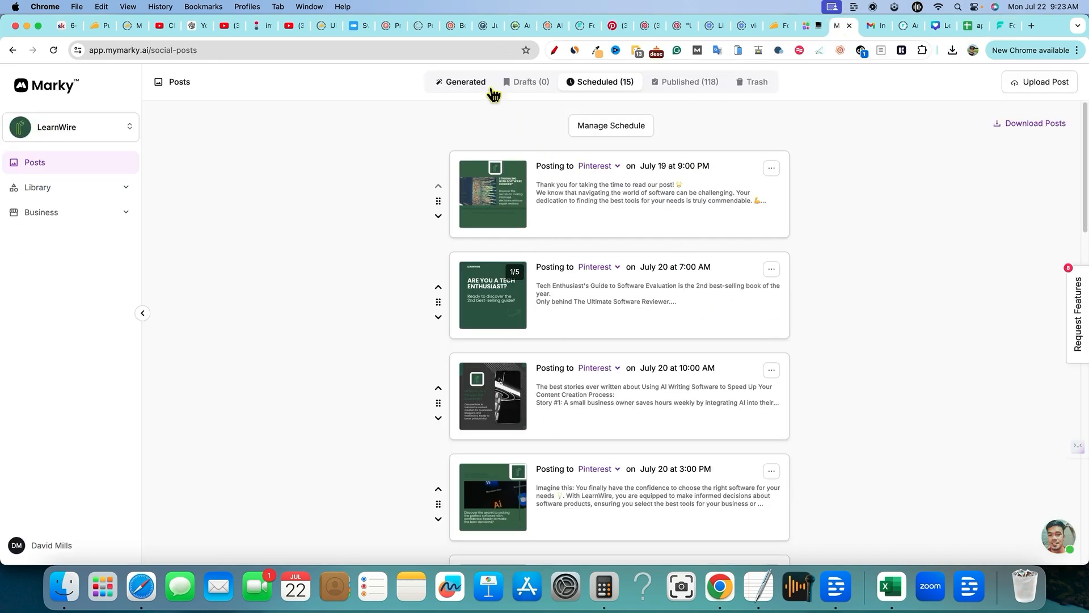
pyautogui.click(54, 52)
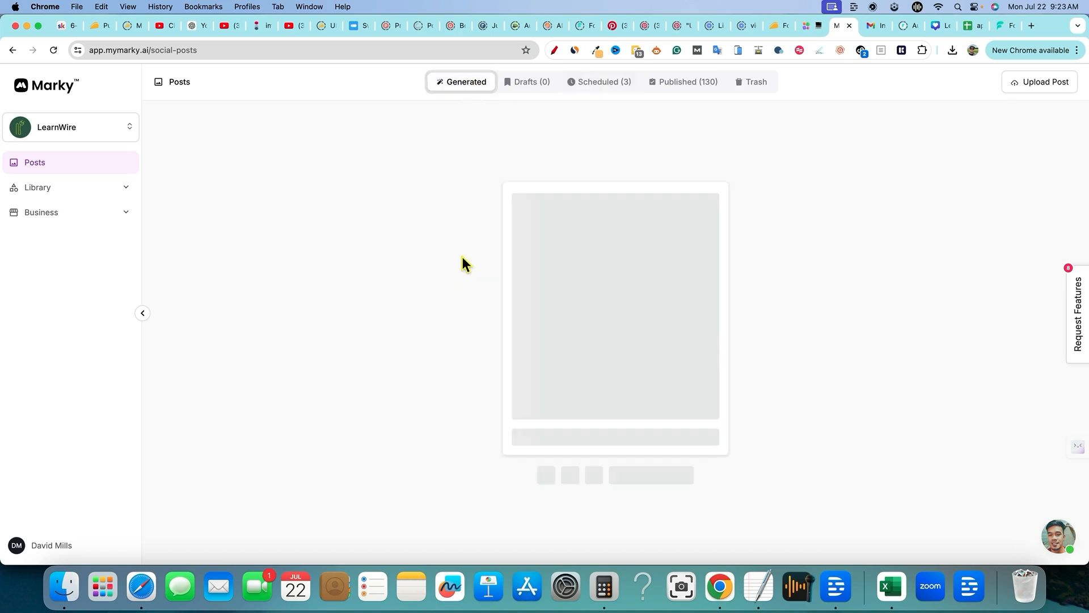
pyautogui.click(641, 423)
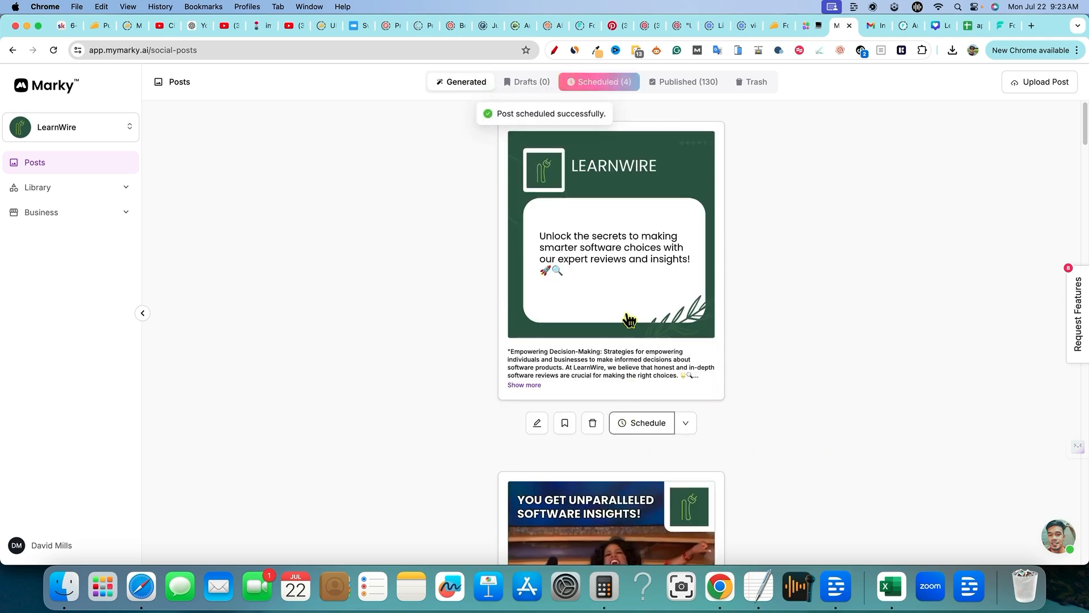
pyautogui.click(613, 86)
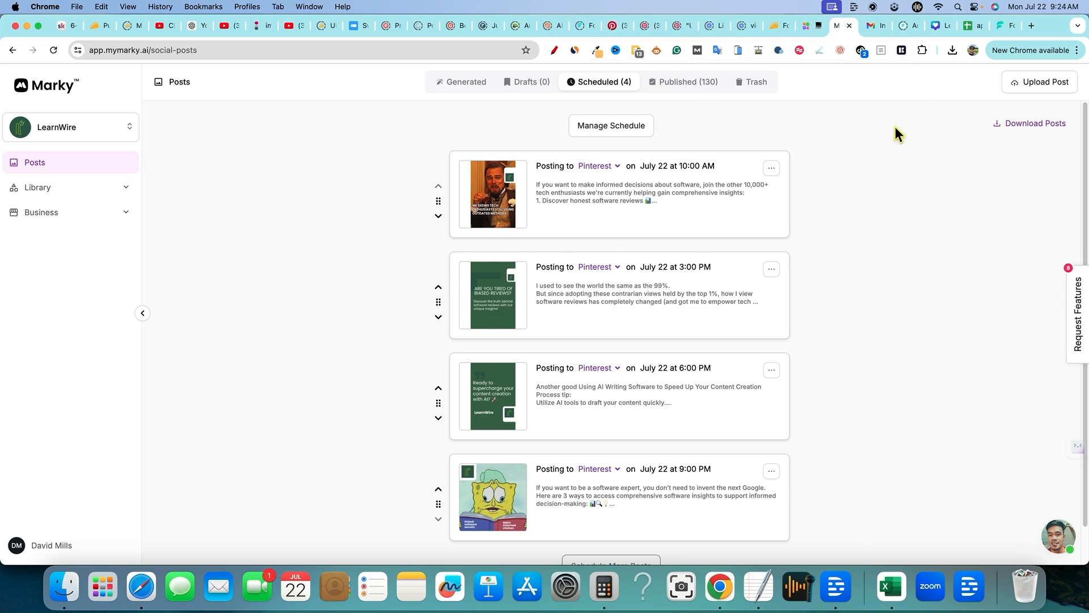
# Step: Switch to the Pinterest Business Hub, reload it, and examine the LearnWire account's trends and performance
pyautogui.click(1001, 28)
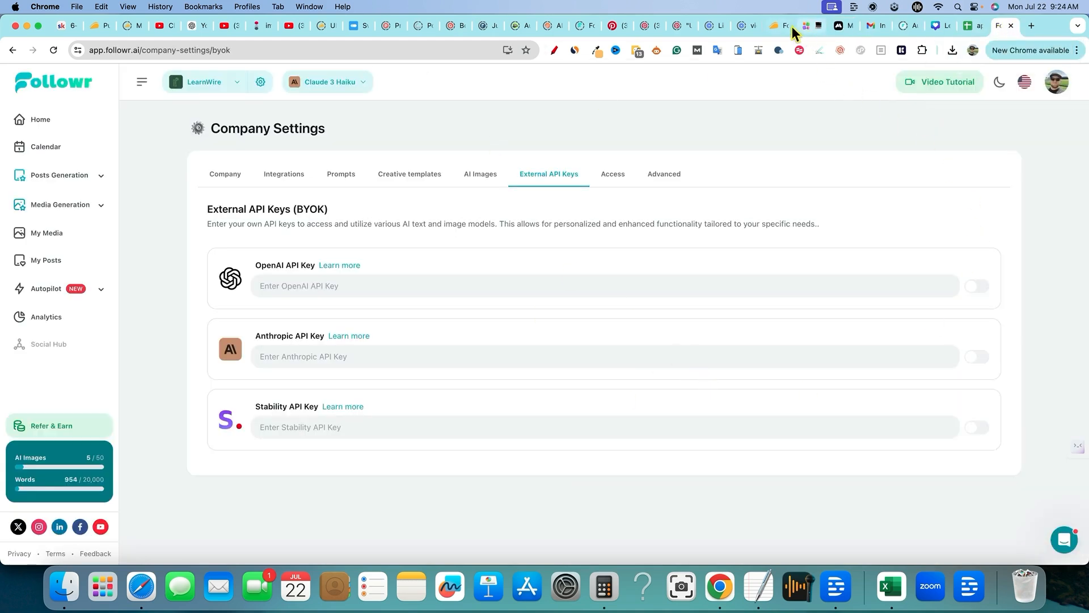
pyautogui.click(617, 26)
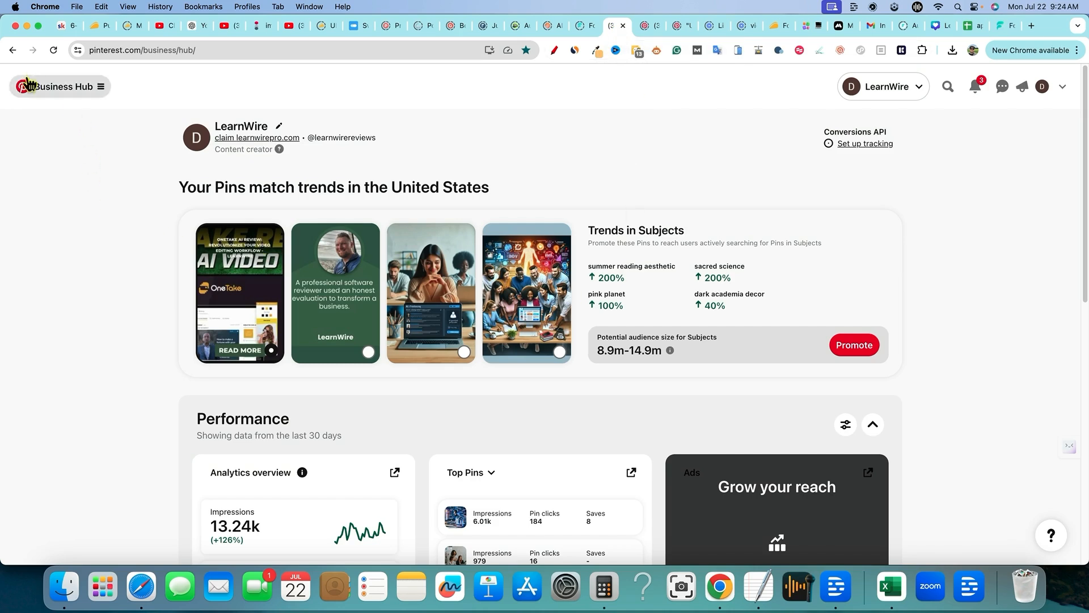
pyautogui.click(53, 51)
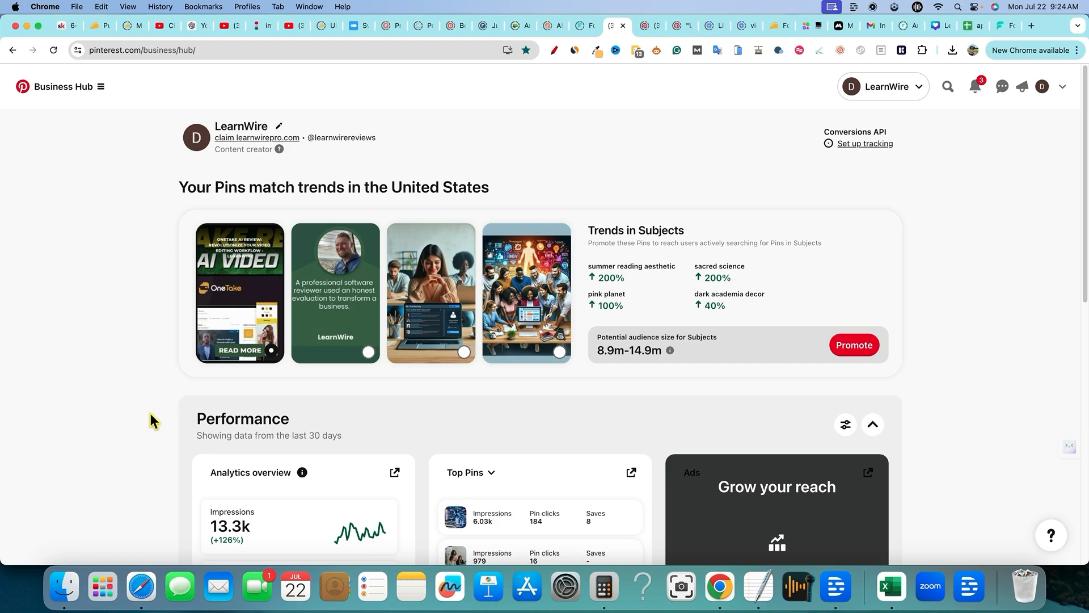
pyautogui.scroll(-1, 196, 436)
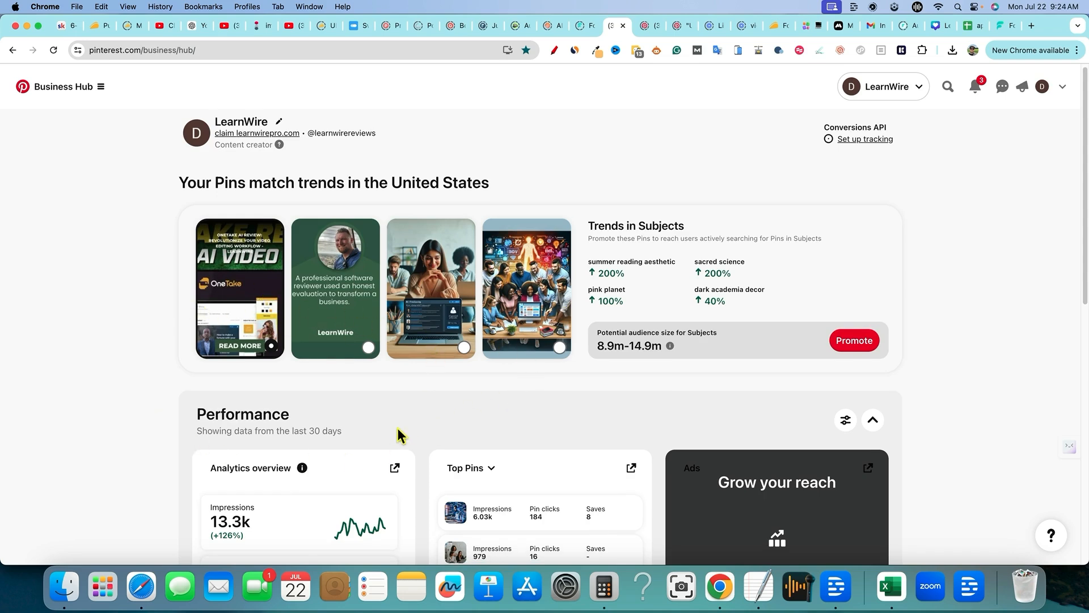
# Step: Open the detailed analytics for Top Pins from the Business Hub and examine impressions over time and the Top Pins list
pyautogui.scroll(-5, 397, 431)
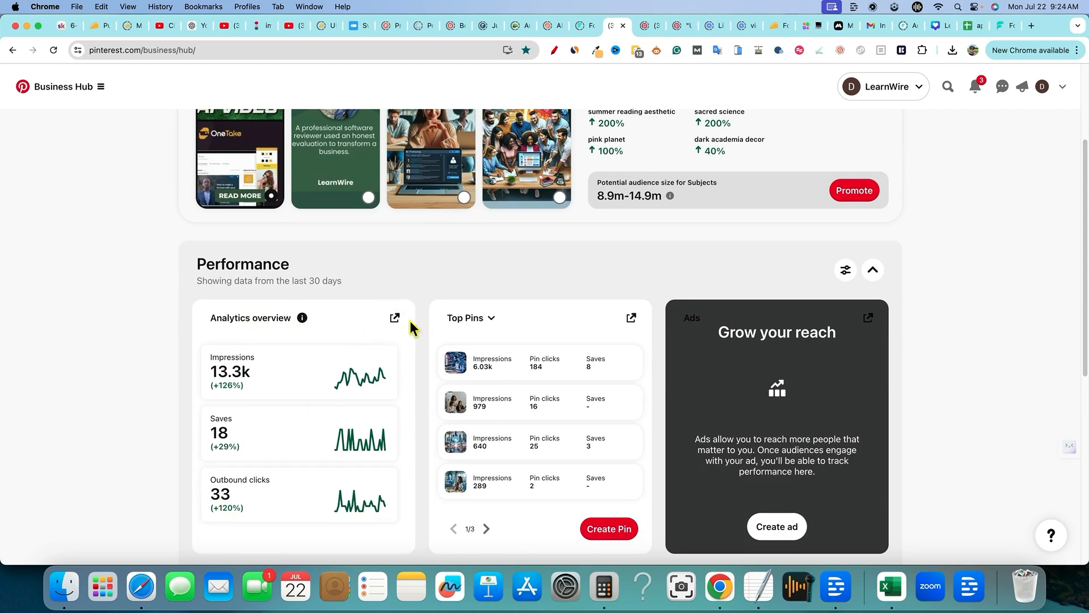
pyautogui.click(632, 319)
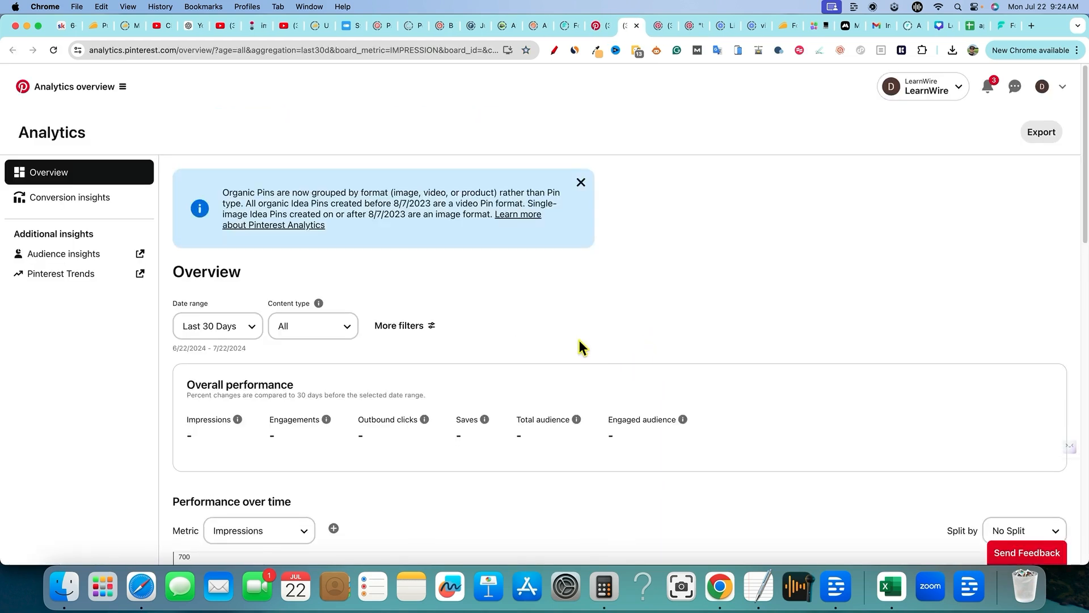
pyautogui.scroll(-5, 411, 394)
pyautogui.scroll(-4, 410, 397)
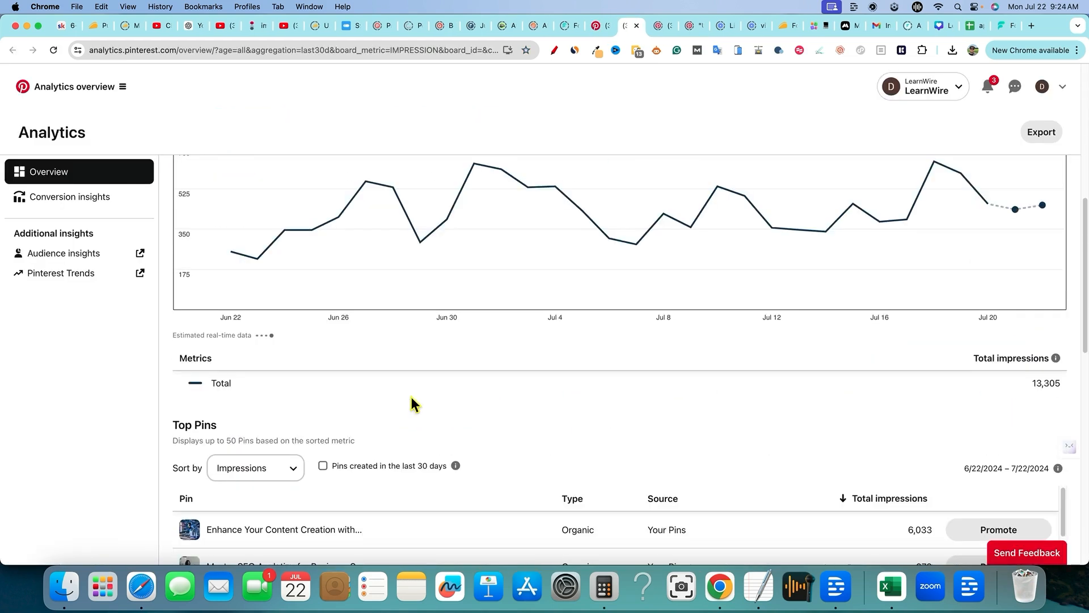
pyautogui.scroll(-3, 411, 397)
pyautogui.scroll(-1, 414, 403)
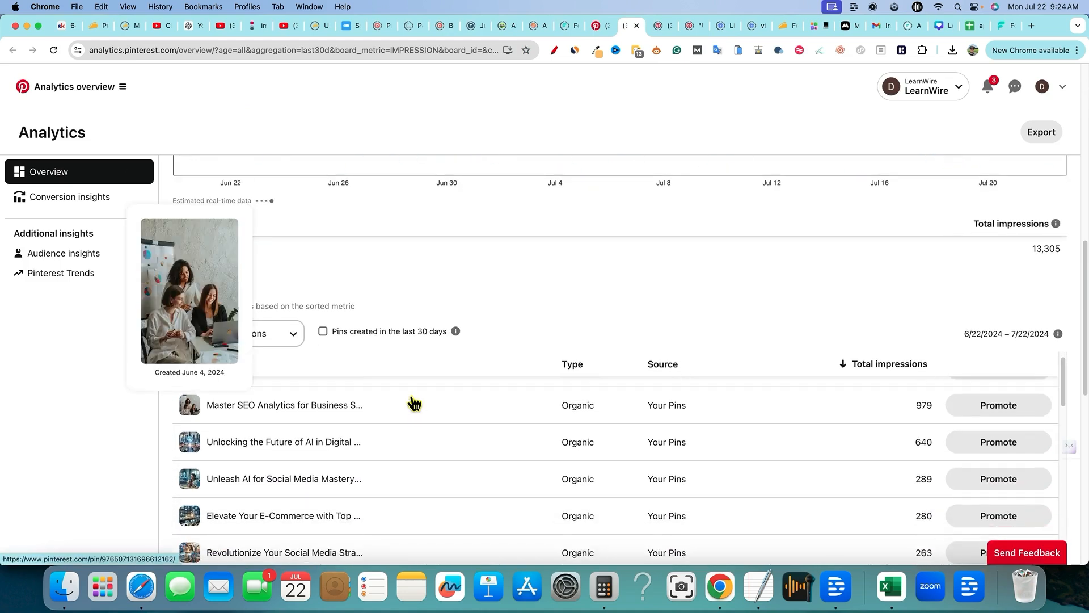
pyautogui.scroll(1, 412, 410)
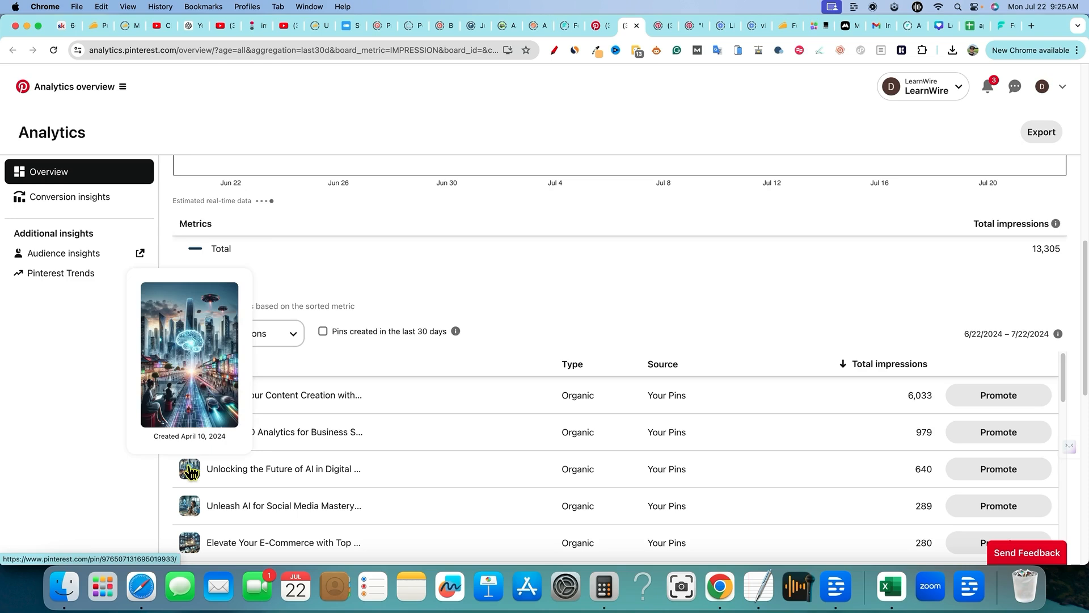
# Step: Examine the image previews and creation dates of the Top Pins ranked by impressions
pyautogui.moveTo(191, 507)
pyautogui.moveTo(190, 545)
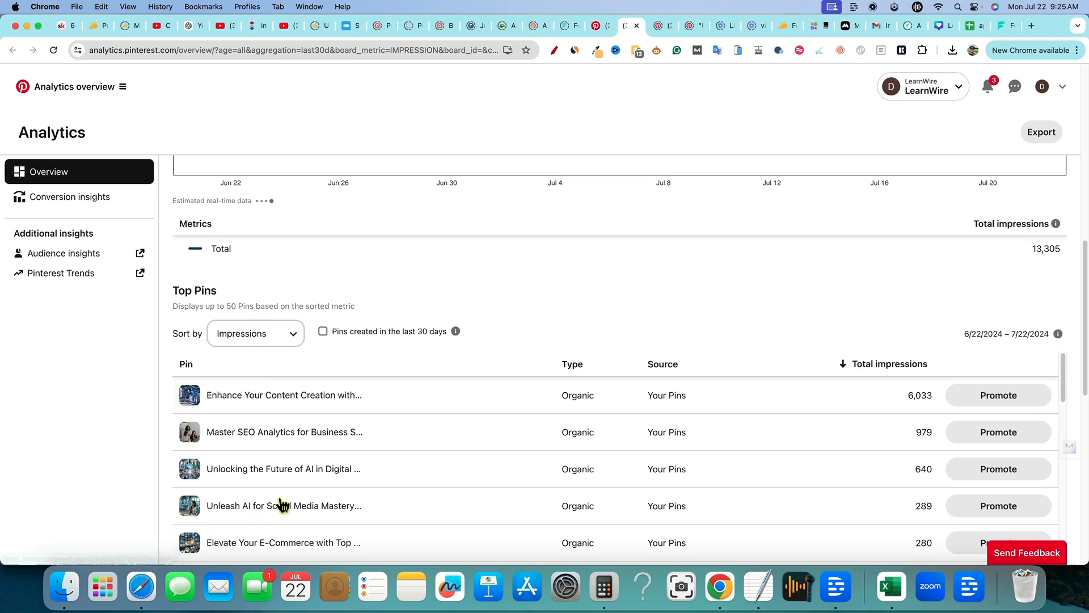
pyautogui.scroll(-2, 311, 482)
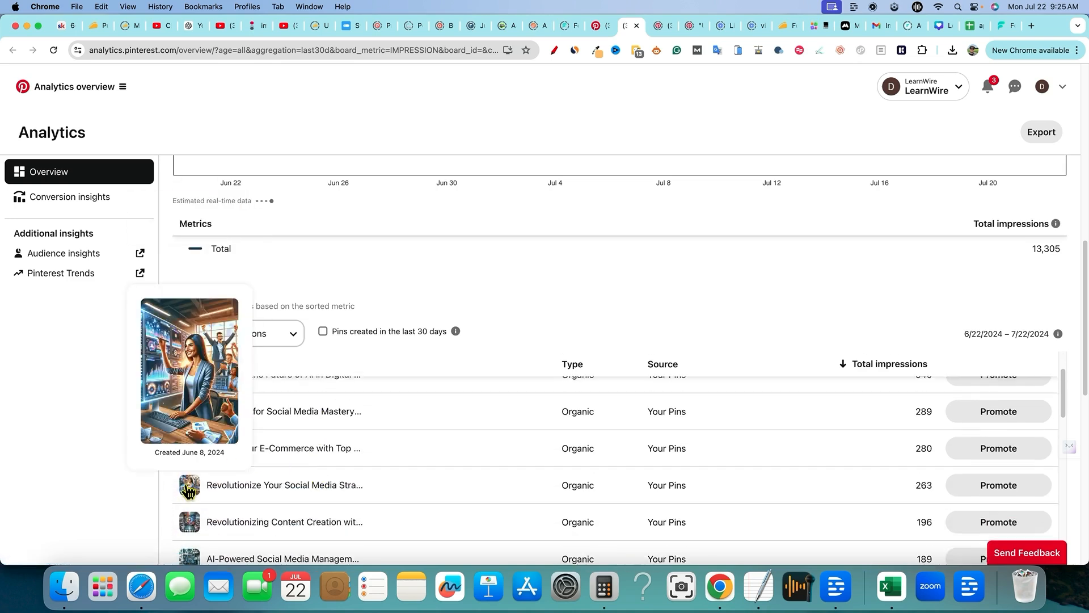
pyautogui.scroll(-1, 193, 528)
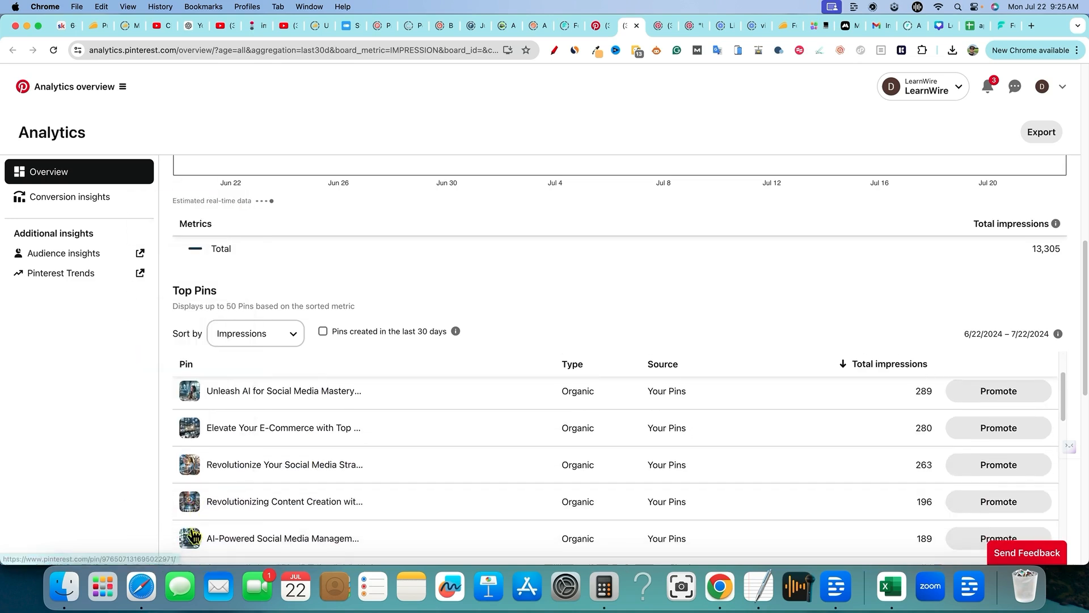
pyautogui.scroll(-2, 193, 534)
pyautogui.moveTo(193, 479)
pyautogui.scroll(-3, 290, 490)
pyautogui.scroll(-4, 334, 438)
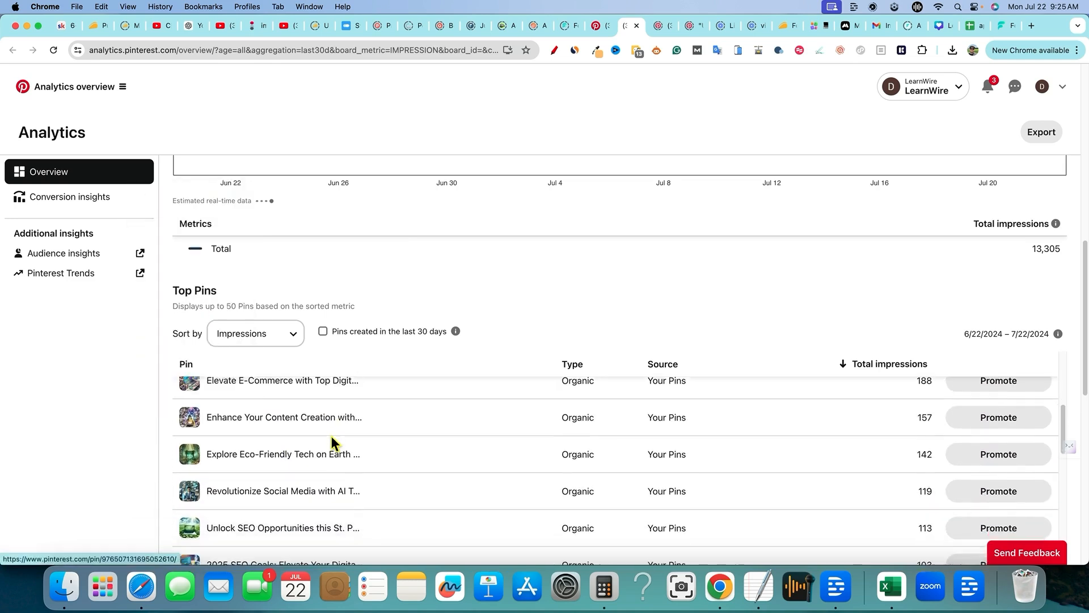
pyautogui.moveTo(333, 438)
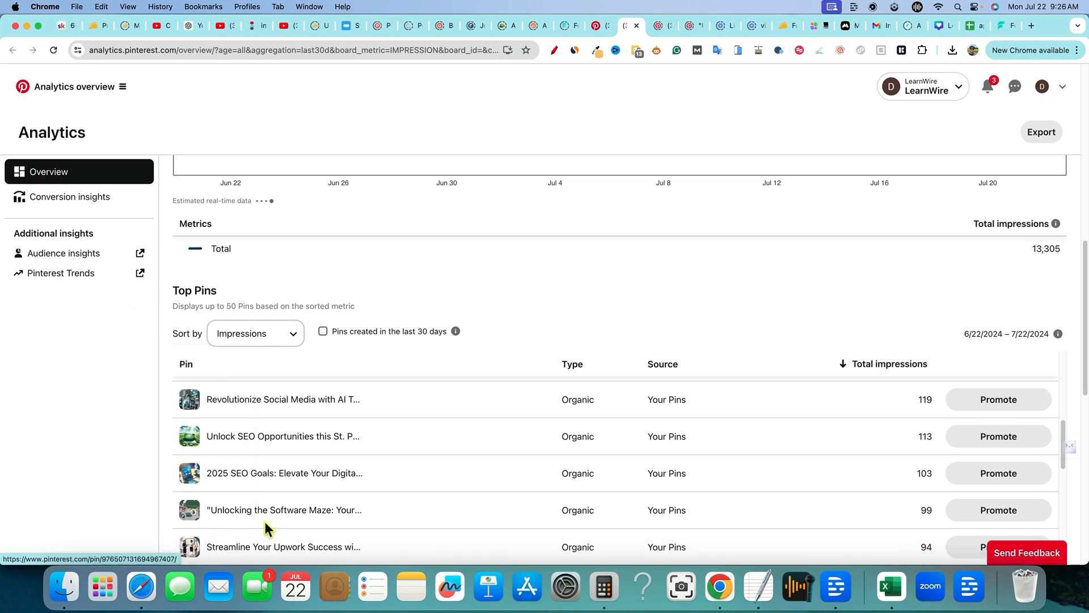
pyautogui.scroll(-2, 274, 525)
pyautogui.scroll(-1, 234, 508)
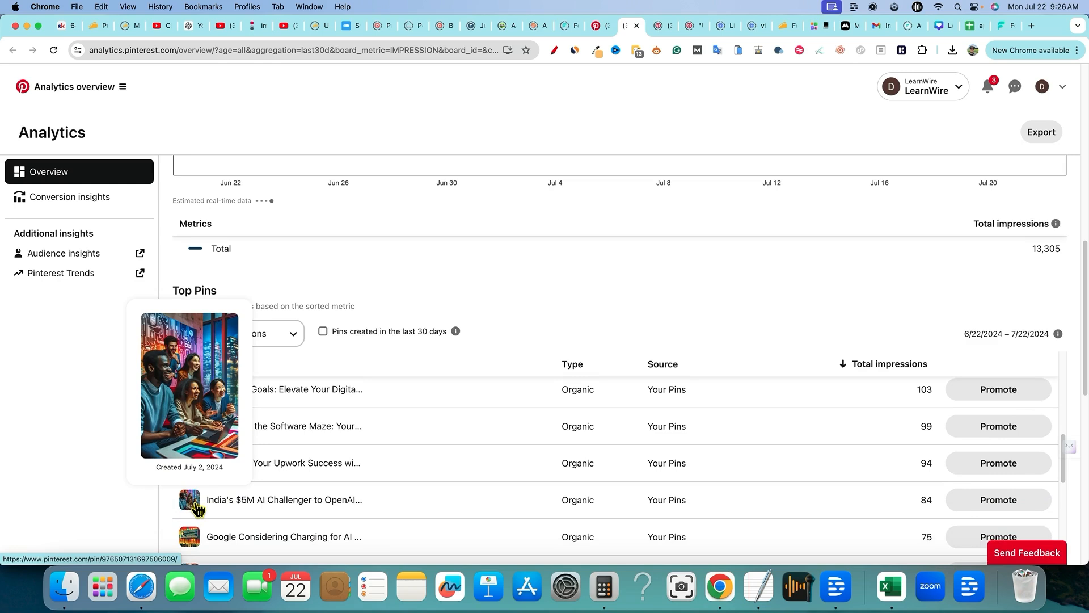
# Step: Sort the Top Pins by Outbound clicks and examine the previews of the pins with the most clicks
pyautogui.scroll(5, 408, 462)
pyautogui.click(282, 337)
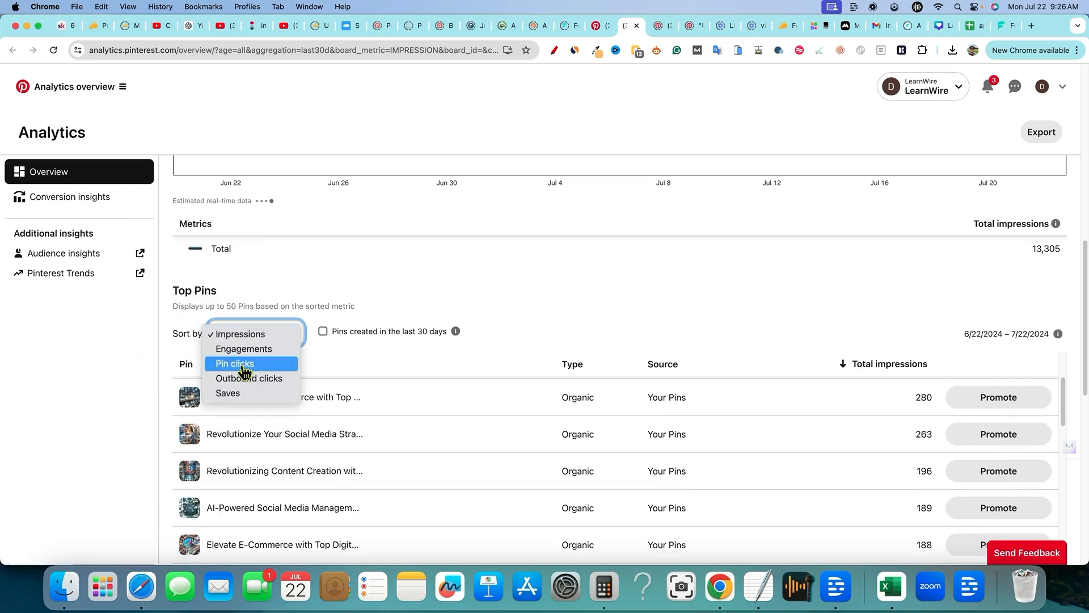
pyautogui.click(244, 381)
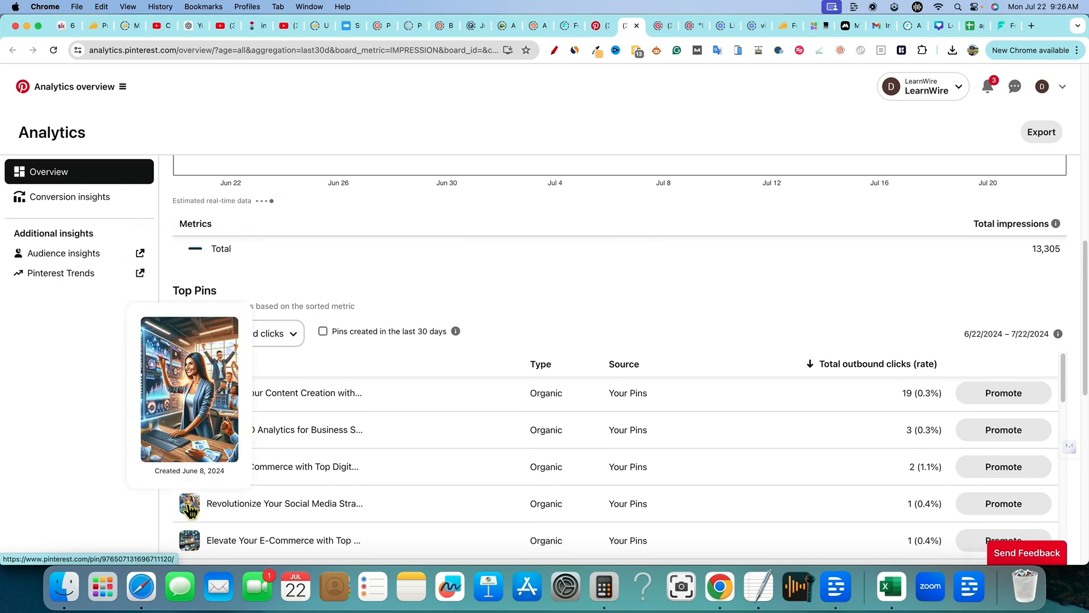
pyautogui.scroll(-5, 219, 539)
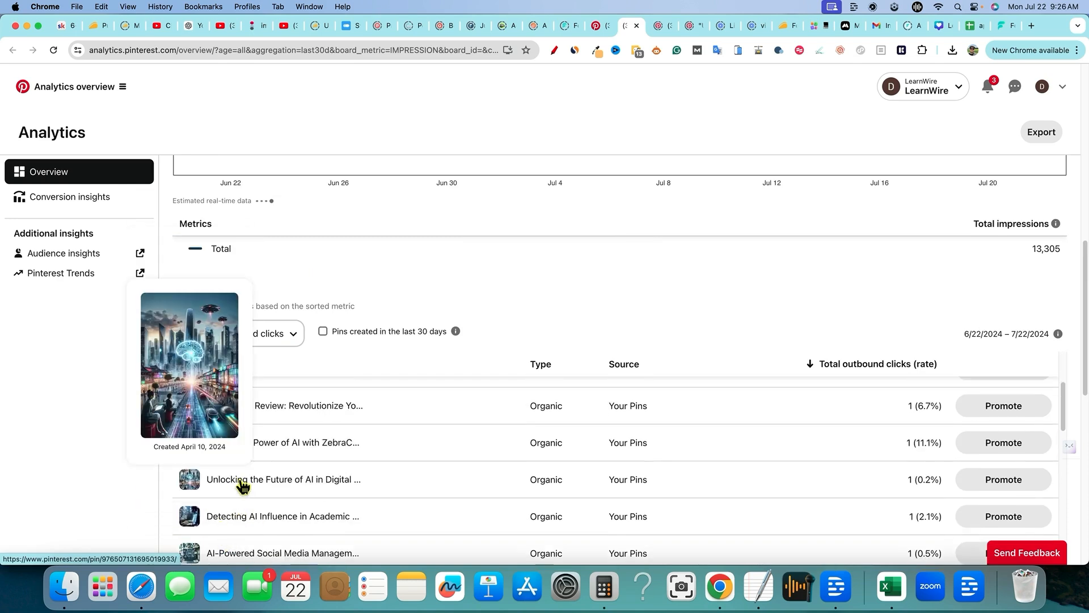
pyautogui.moveTo(191, 446)
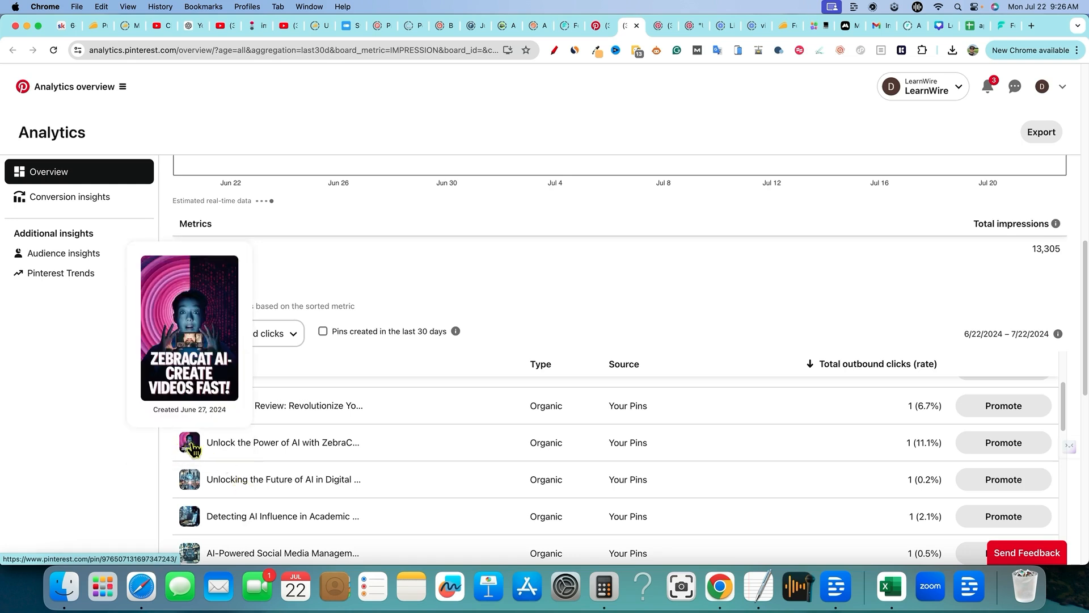
pyautogui.scroll(-3, 204, 499)
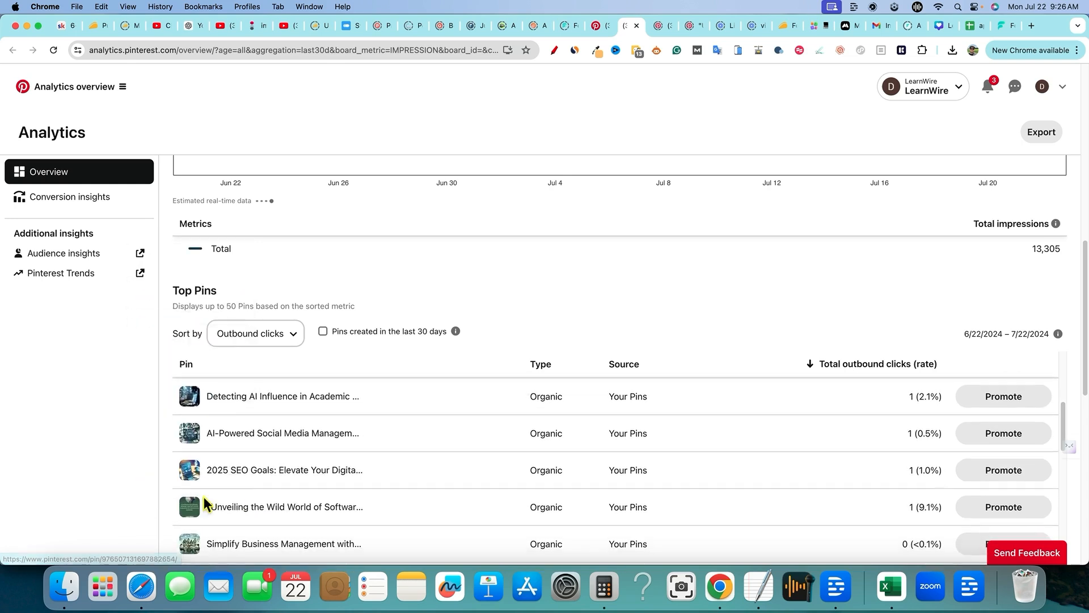
pyautogui.moveTo(188, 508)
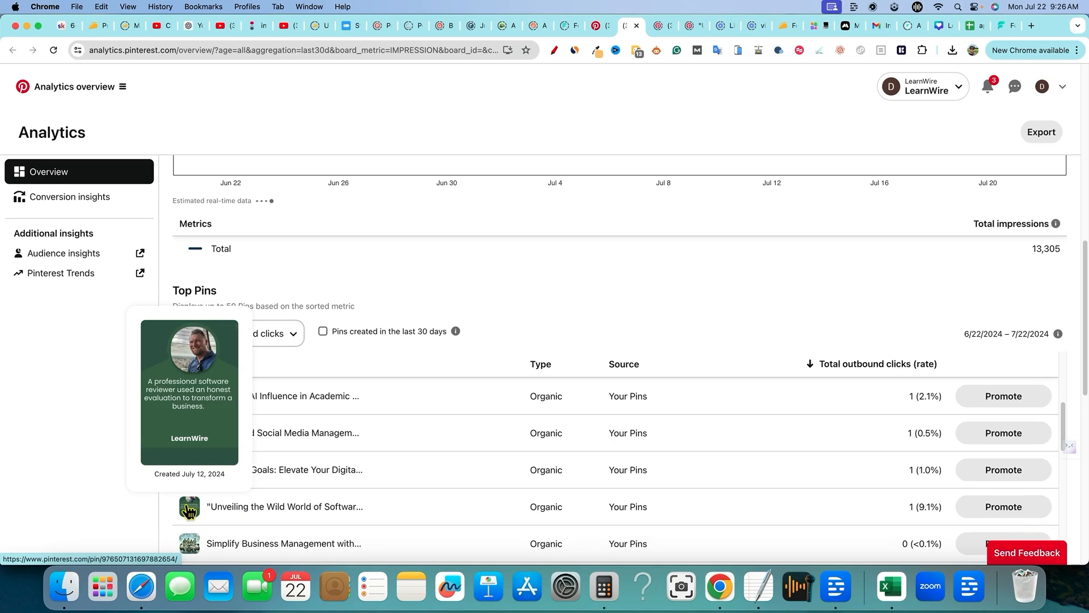
pyautogui.scroll(5, 284, 492)
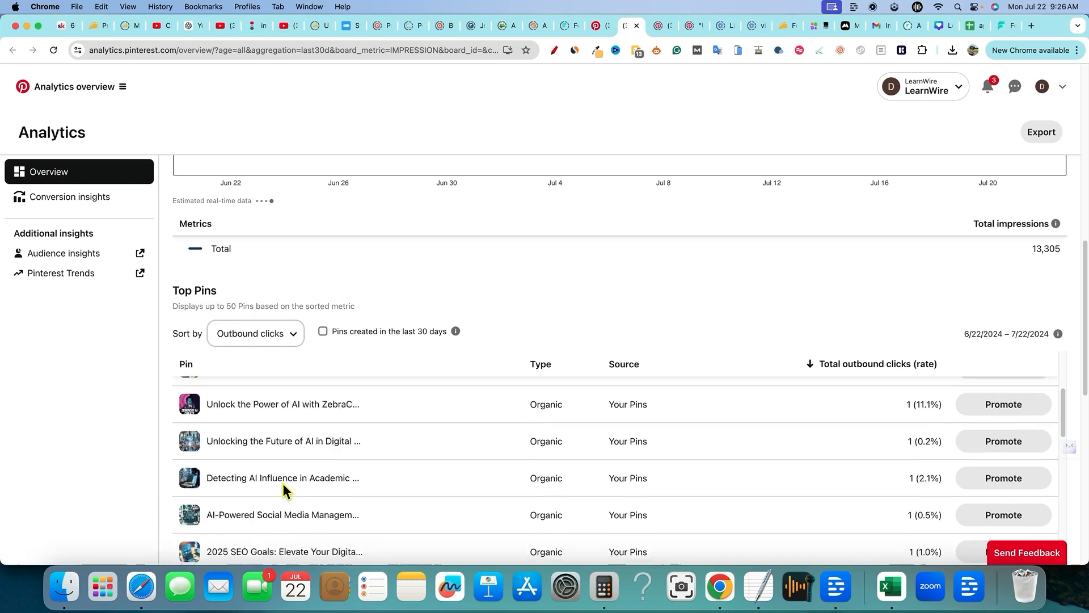
pyautogui.scroll(4, 609, 293)
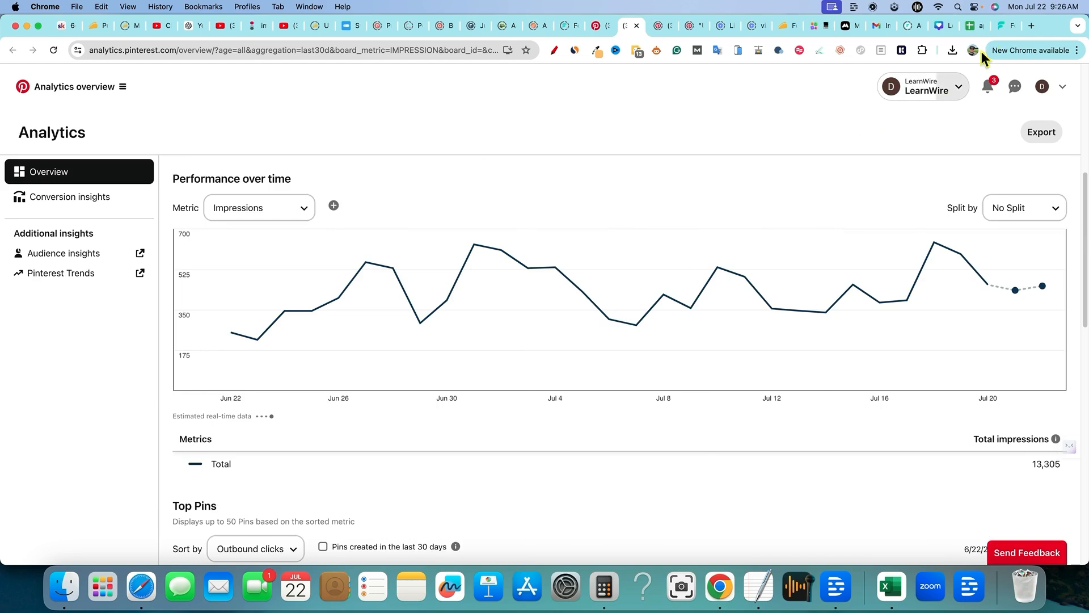
# Step: Switch to Followr, review its selectable AI text and image models, and highlight the Stability API Key label
pyautogui.click(1003, 28)
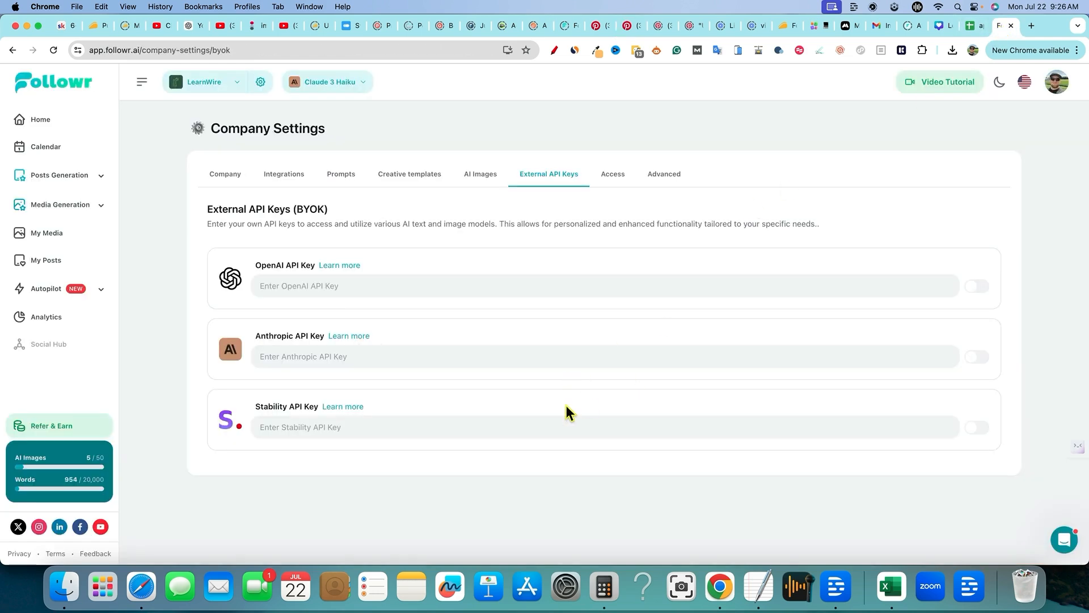
pyautogui.click(366, 85)
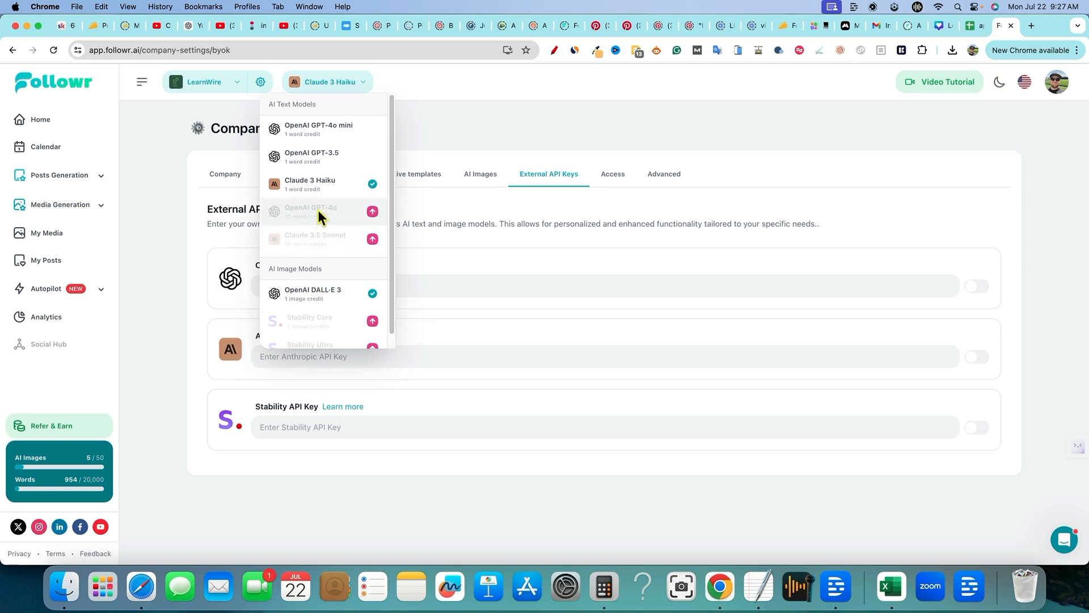
pyautogui.scroll(-1, 327, 318)
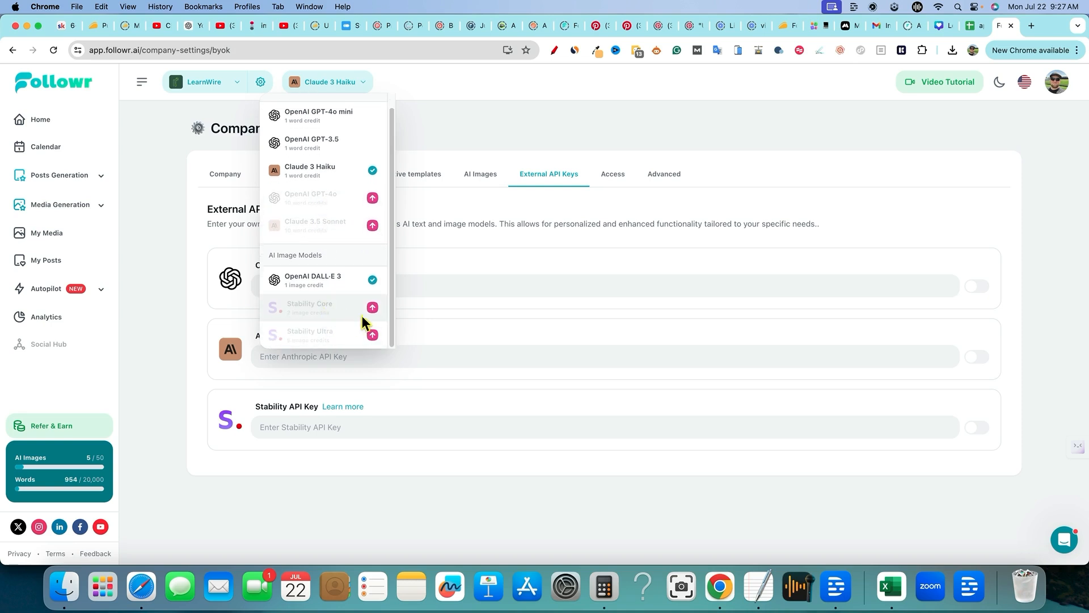
pyautogui.moveTo(371, 309)
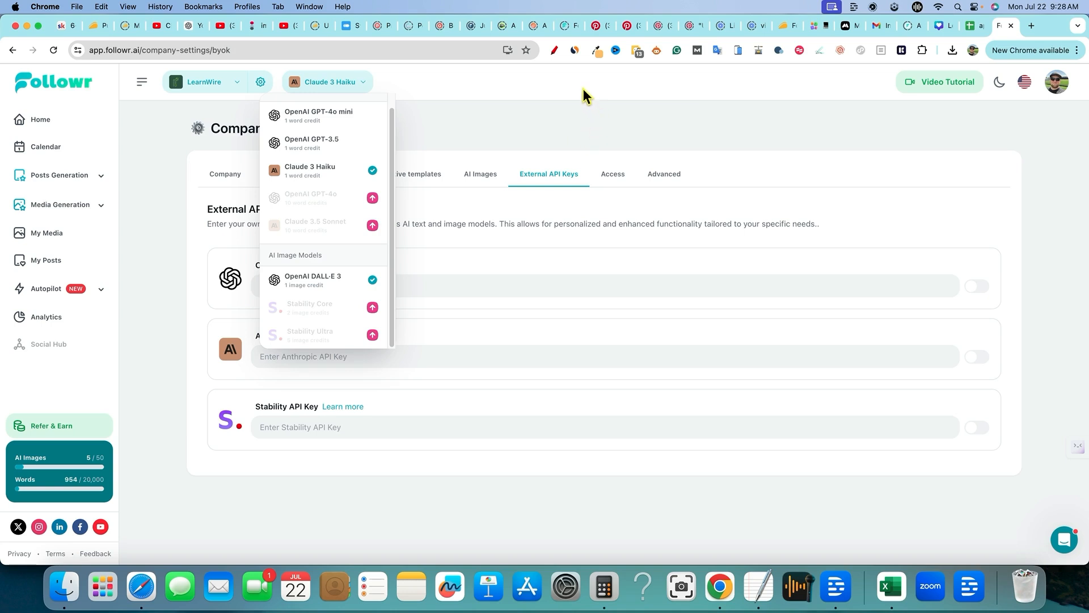
pyautogui.click(546, 89)
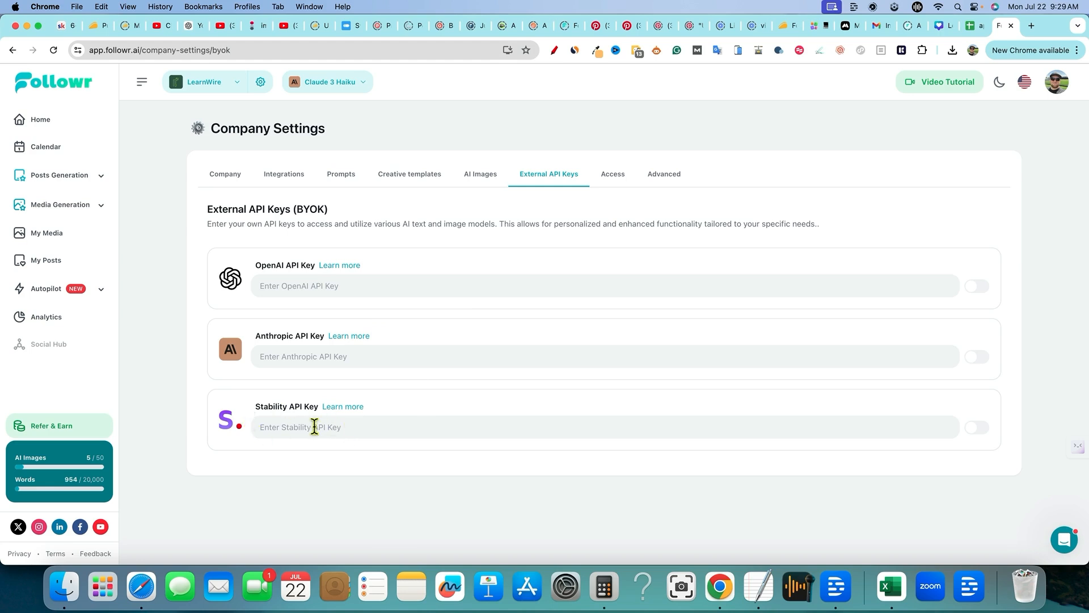
pyautogui.moveTo(256, 407); pyautogui.dragTo(315, 409)
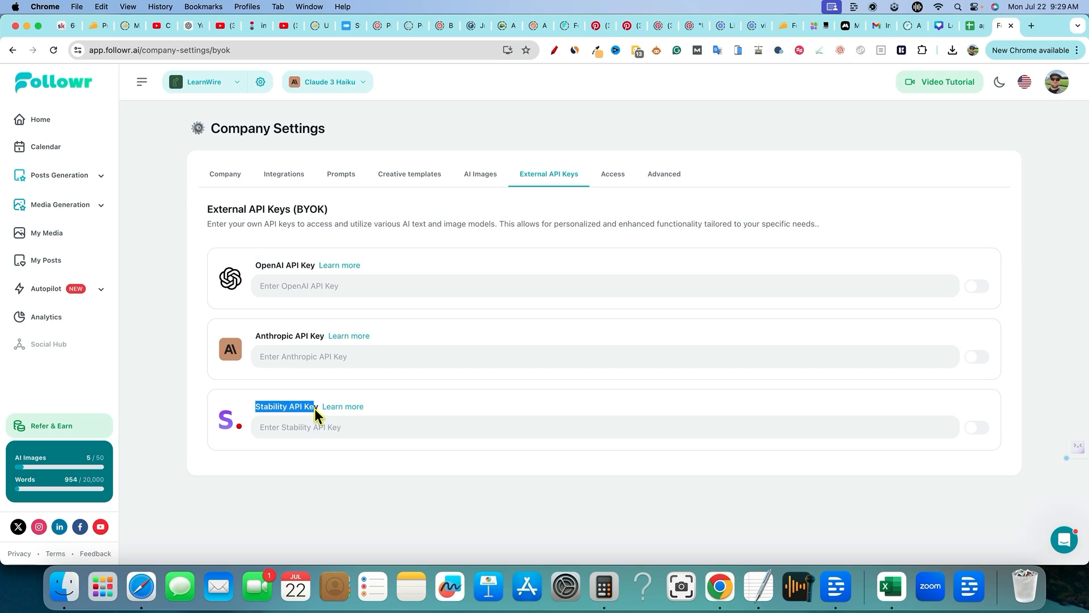
pyautogui.click(367, 382)
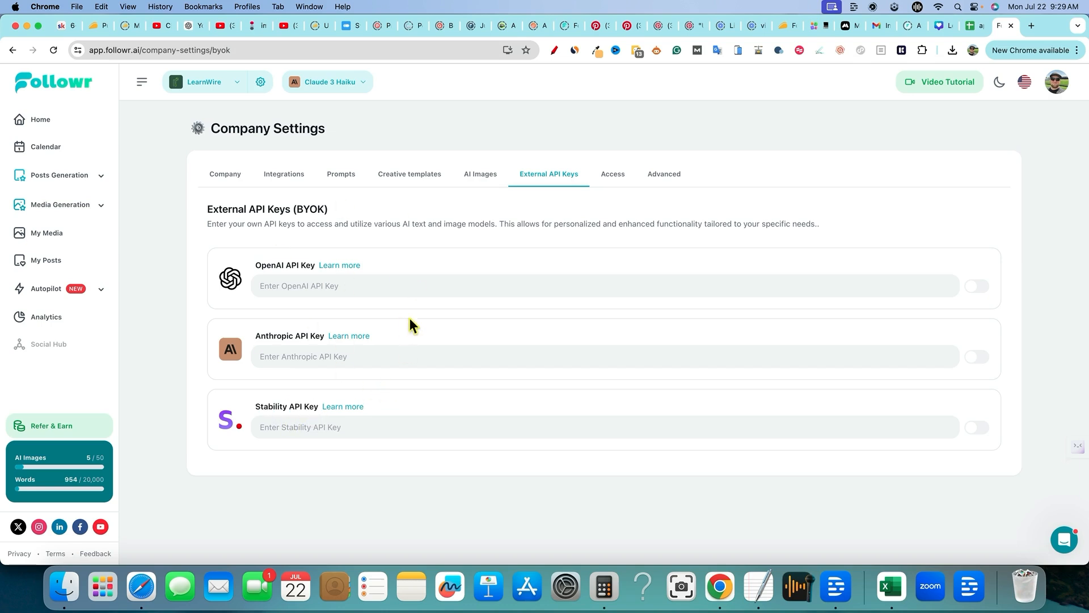
# Step: Open the Auto-Listing rules under Autopilot and request an AI schedule suggestion
pyautogui.click(103, 290)
pyautogui.click(89, 313)
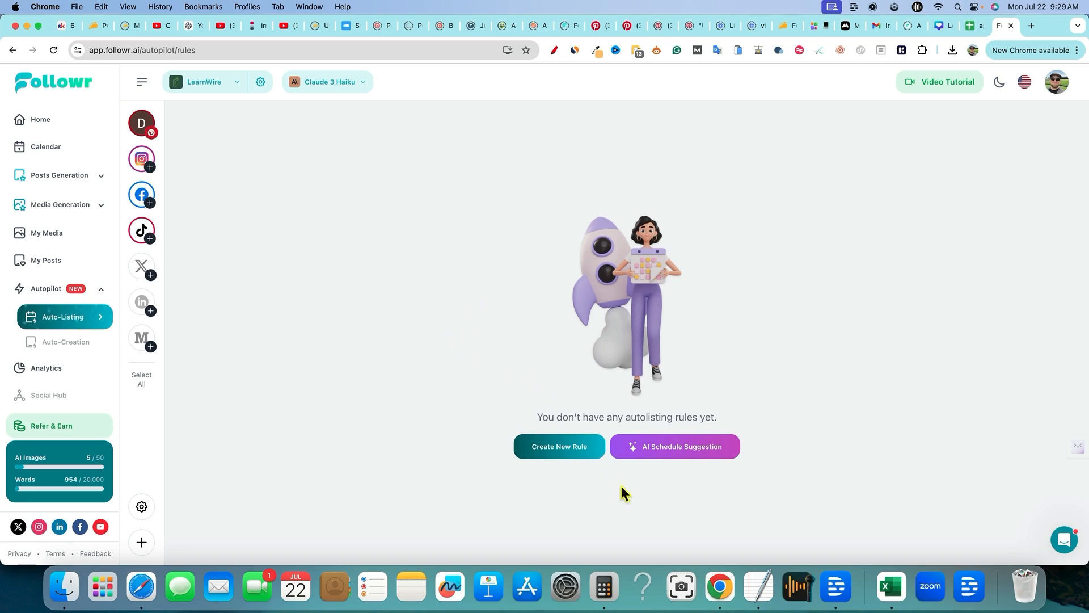
pyautogui.click(715, 455)
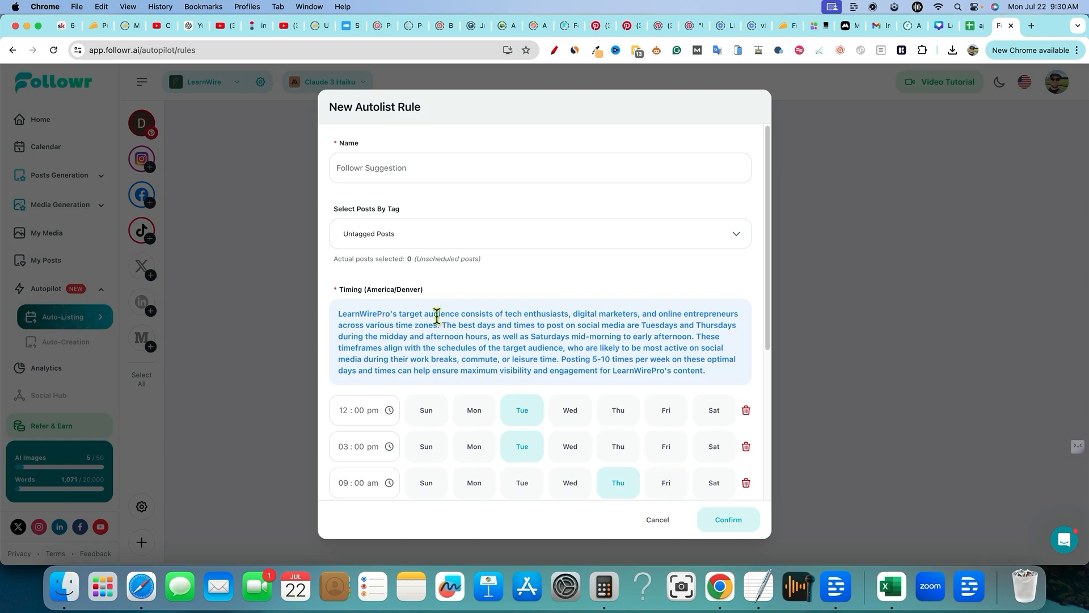
# Step: Review the suggested rule's posting frequency advice, weekly time slots and random delay, and cancel the rule without saving
pyautogui.moveTo(563, 359); pyautogui.dragTo(707, 373)
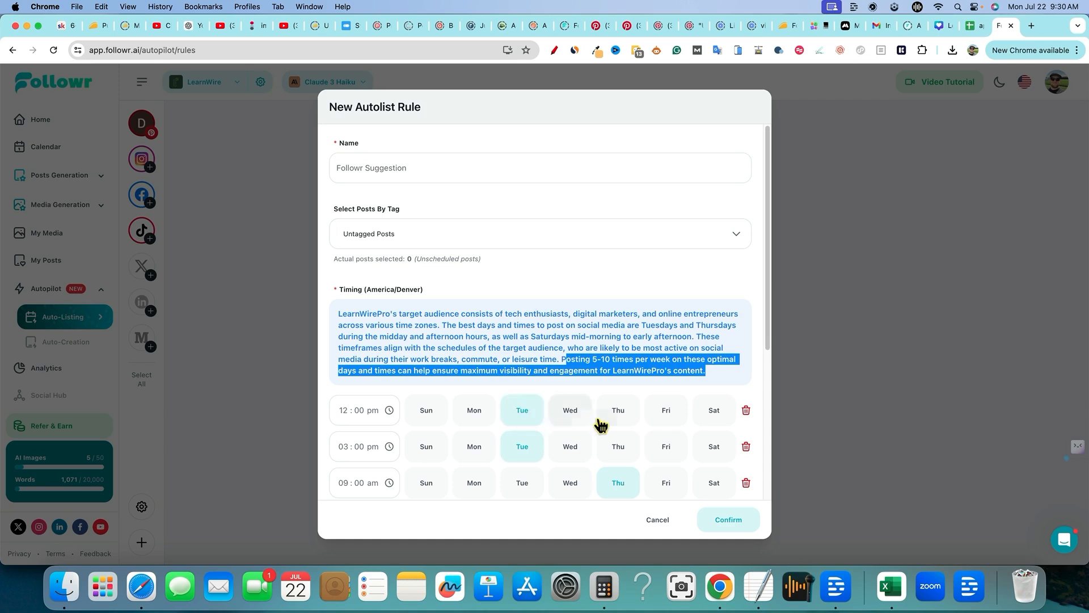
pyautogui.scroll(-2, 539, 431)
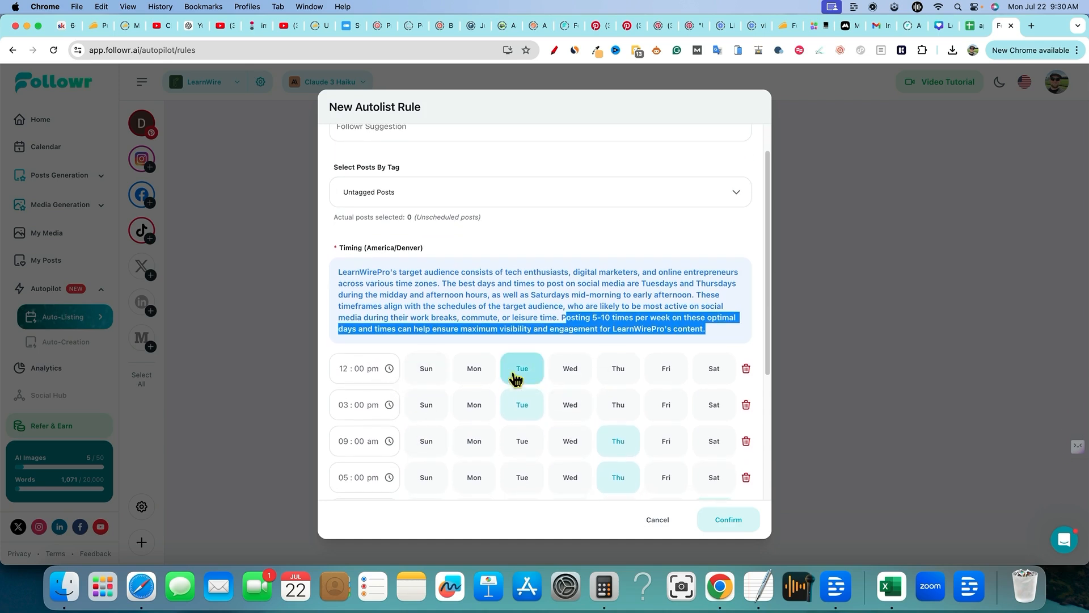
pyautogui.scroll(-5, 481, 429)
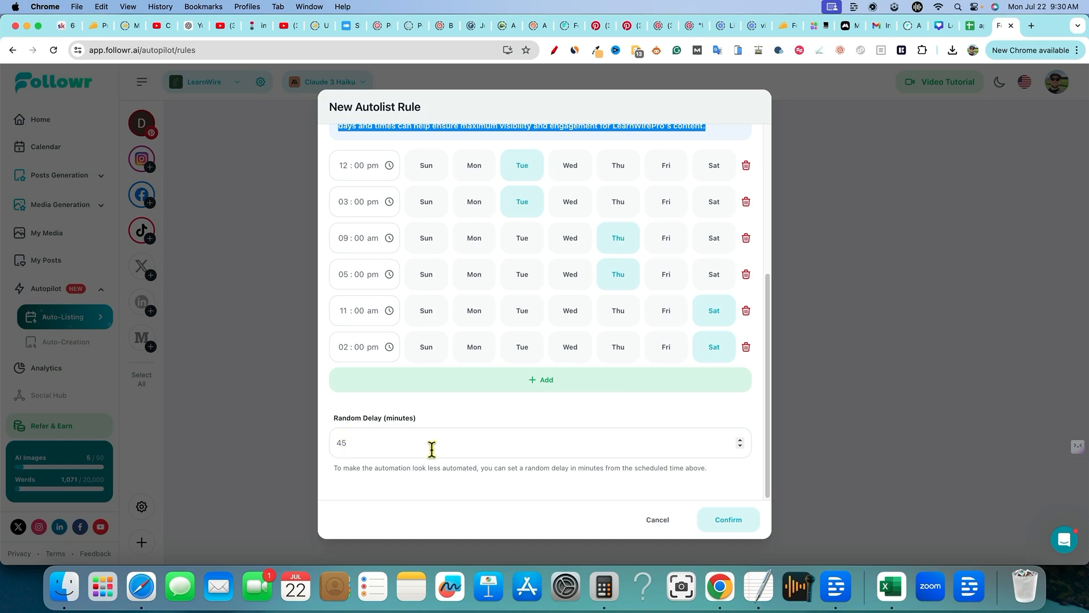
pyautogui.scroll(5, 545, 470)
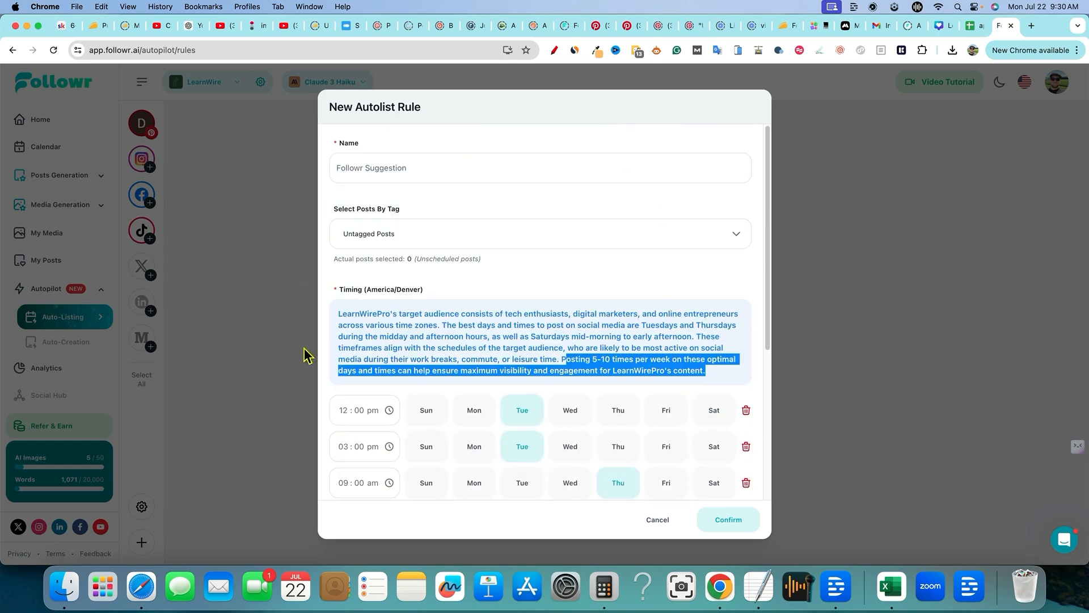
pyautogui.click(658, 521)
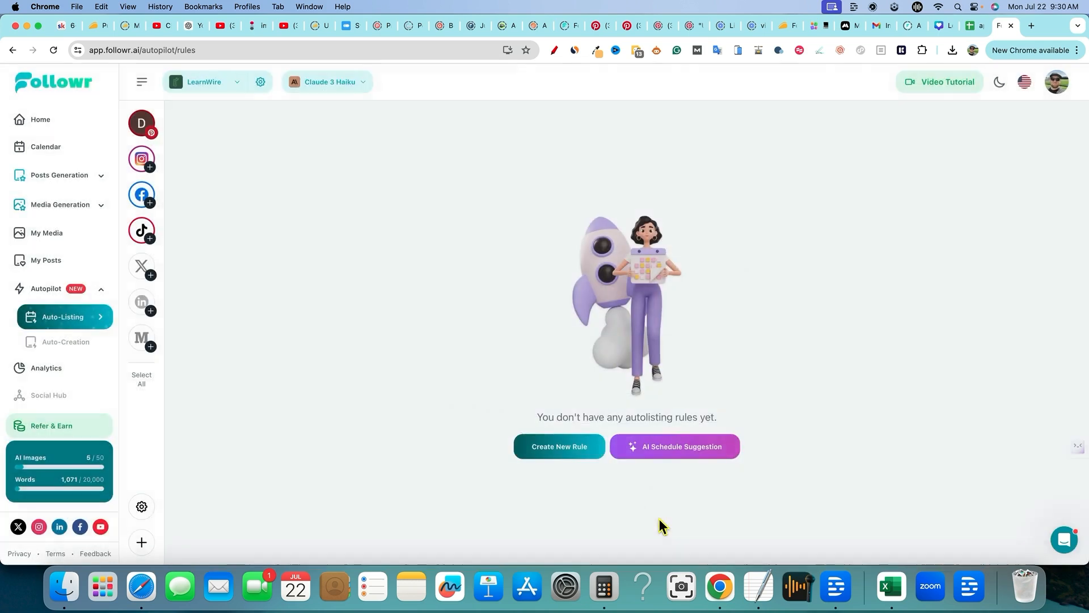
# Step: Start a new autolist rule manually and name it LearnWire
pyautogui.click(574, 453)
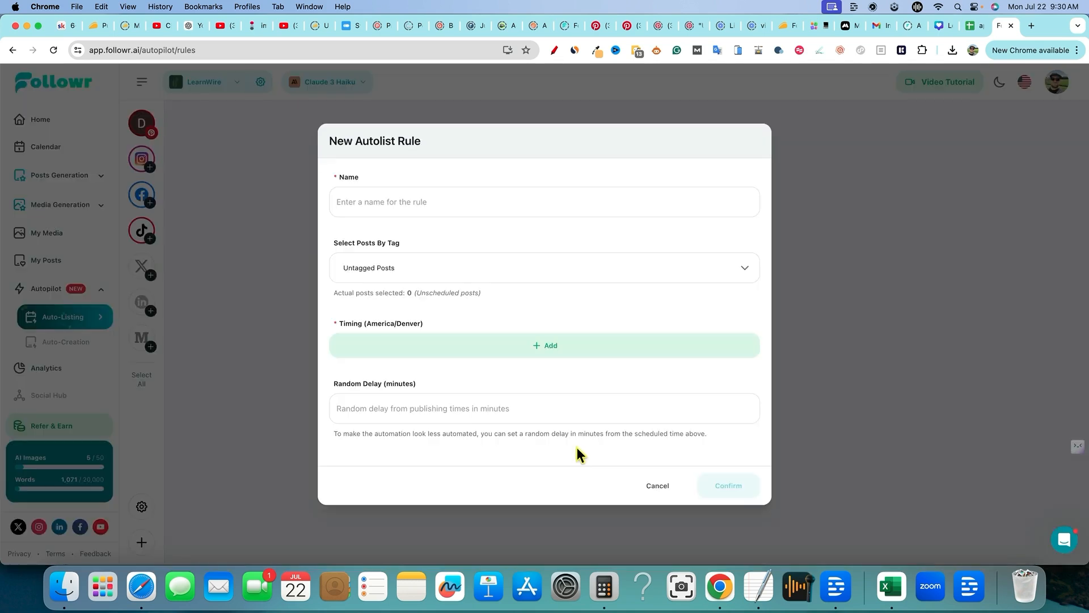
pyautogui.click(382, 202)
pyautogui.write('LearnWire')
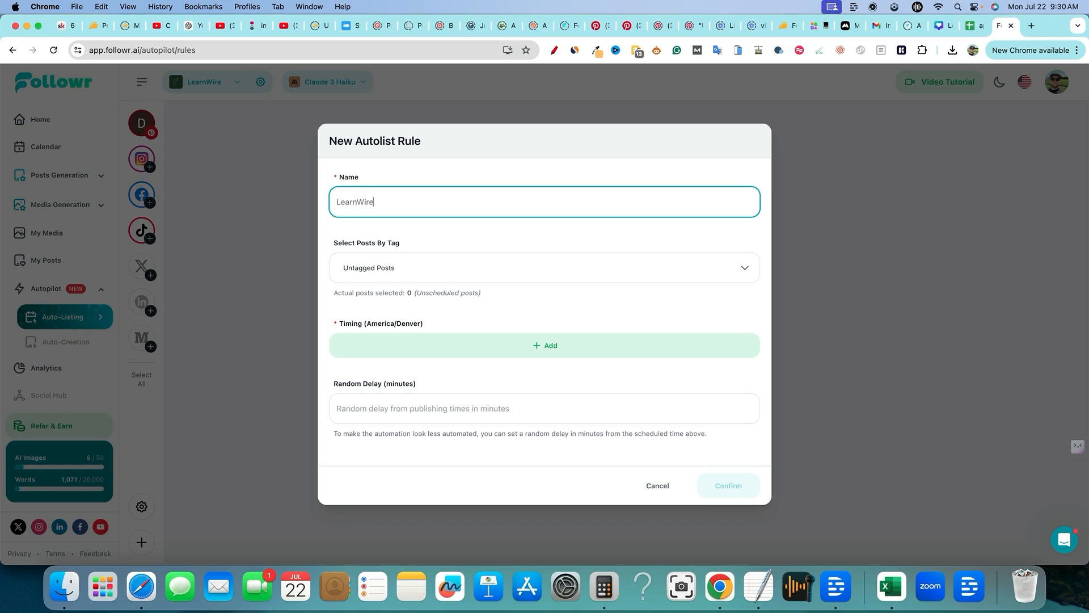
# Step: Check the rule's post tag options, keep Untagged Posts selected, and set the random delay to 20 minutes
pyautogui.click(391, 269)
pyautogui.click(399, 295)
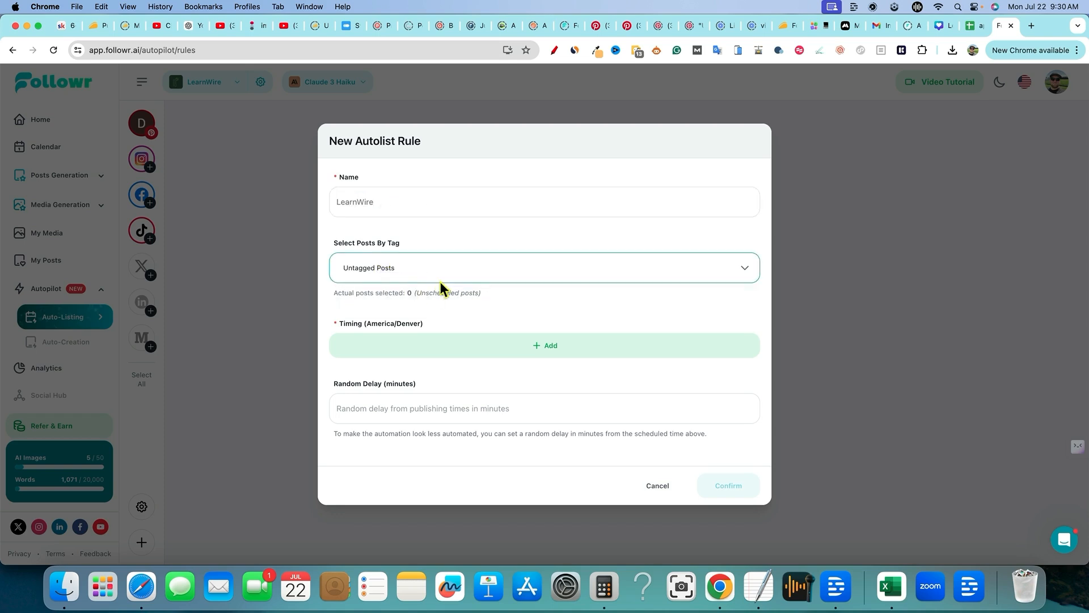
pyautogui.click(447, 232)
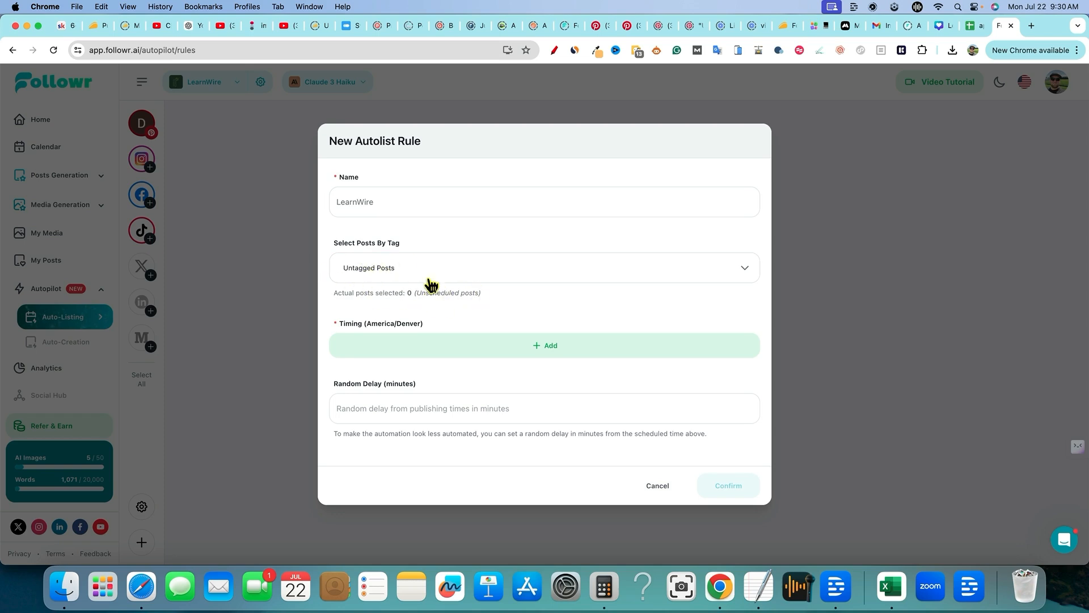
pyautogui.click(508, 272)
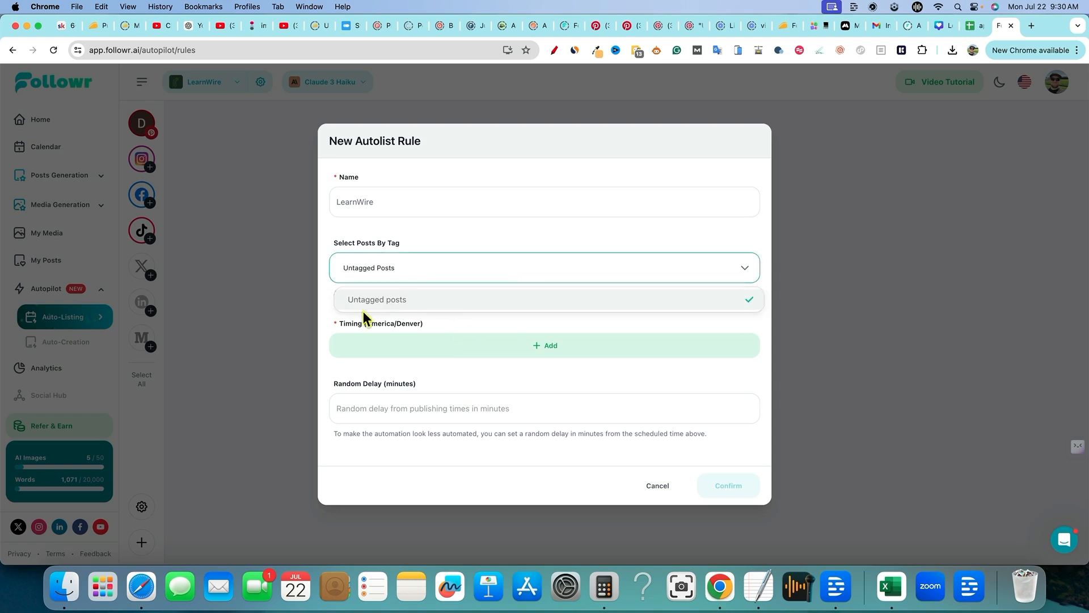
pyautogui.click(495, 241)
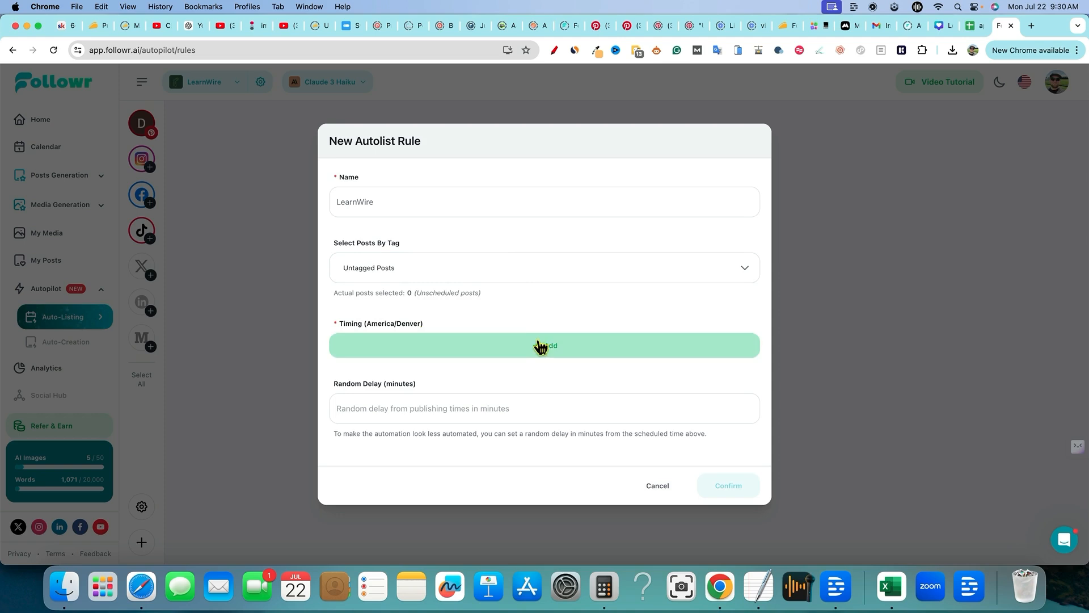
pyautogui.click(482, 407)
pyautogui.write('20')
pyautogui.click(589, 375)
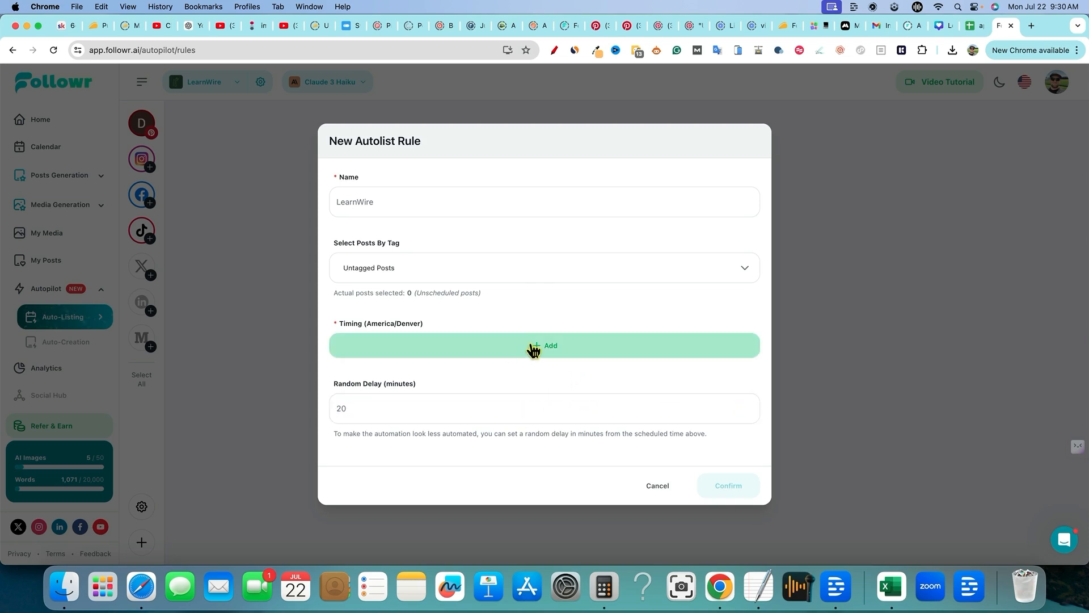
# Step: Add Monday posting times at 9:45 am and 11:00 am to the rule
pyautogui.click(559, 353)
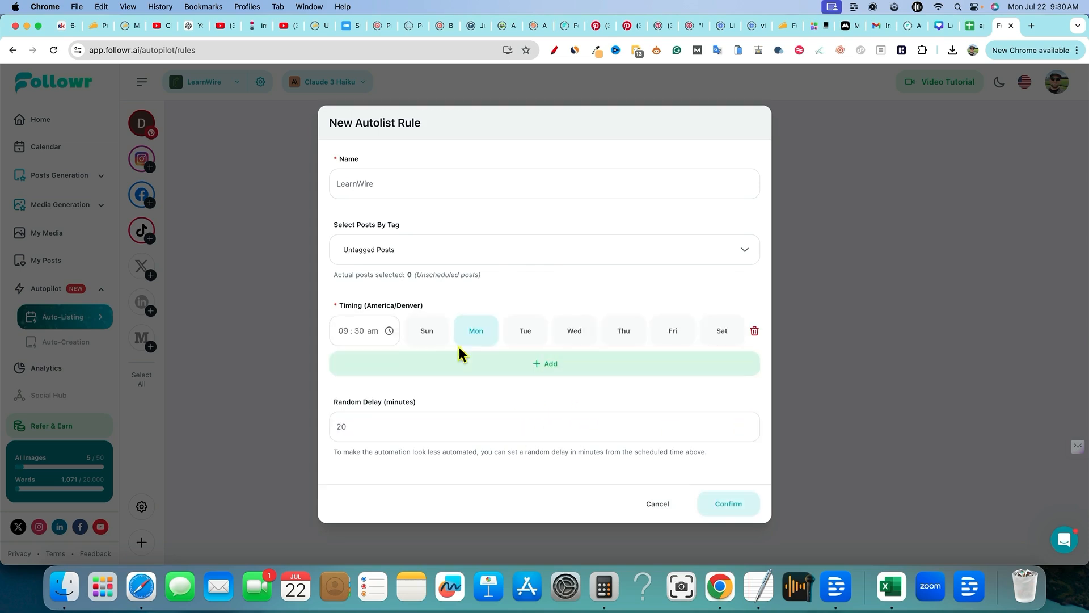
pyautogui.click(359, 330)
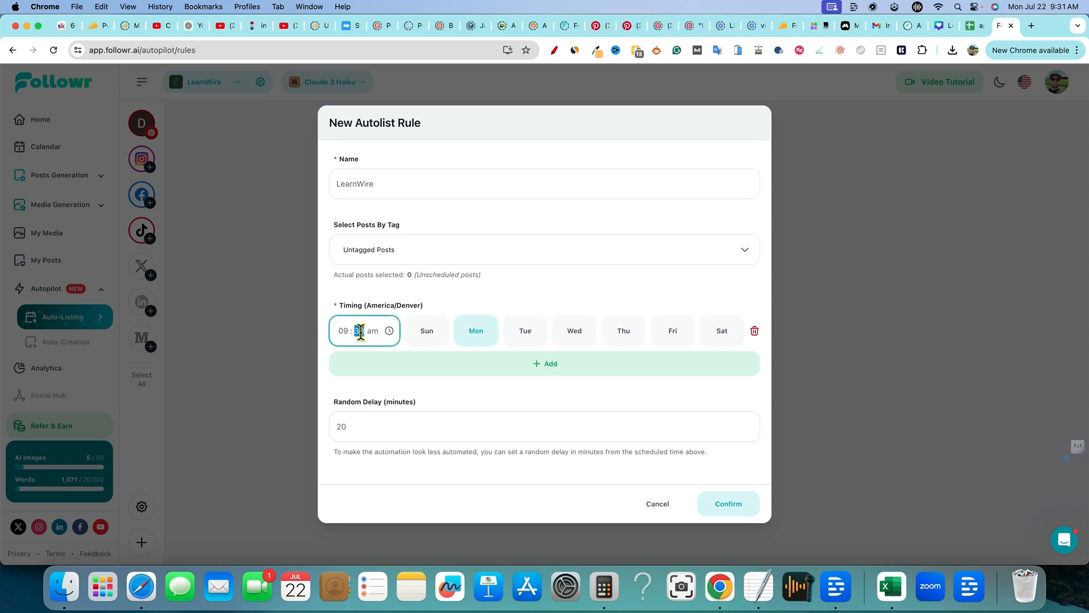
pyautogui.write('45')
pyautogui.click(452, 342)
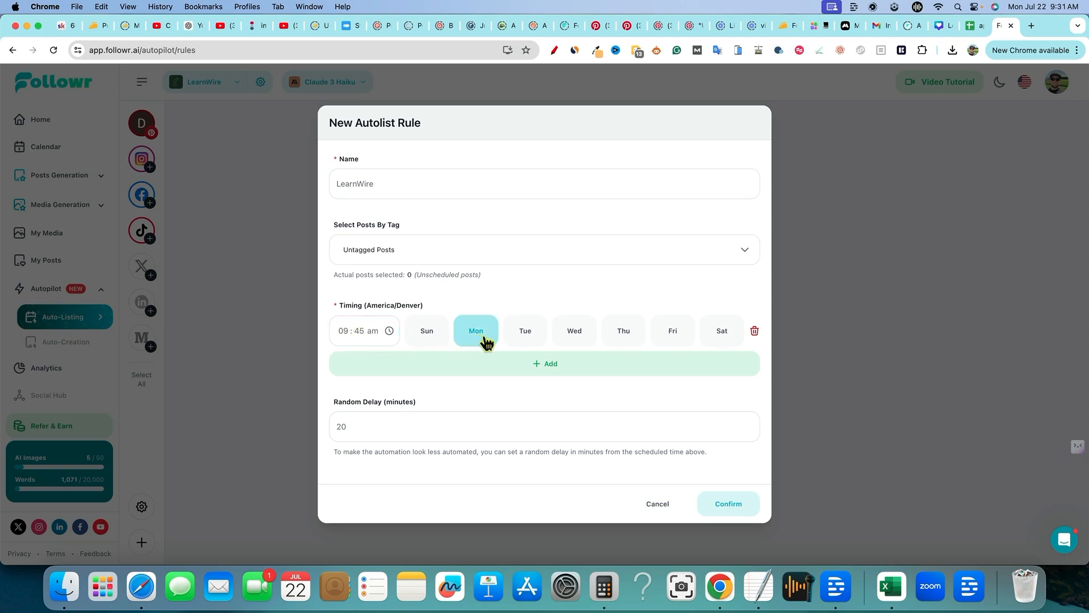
pyautogui.click(522, 365)
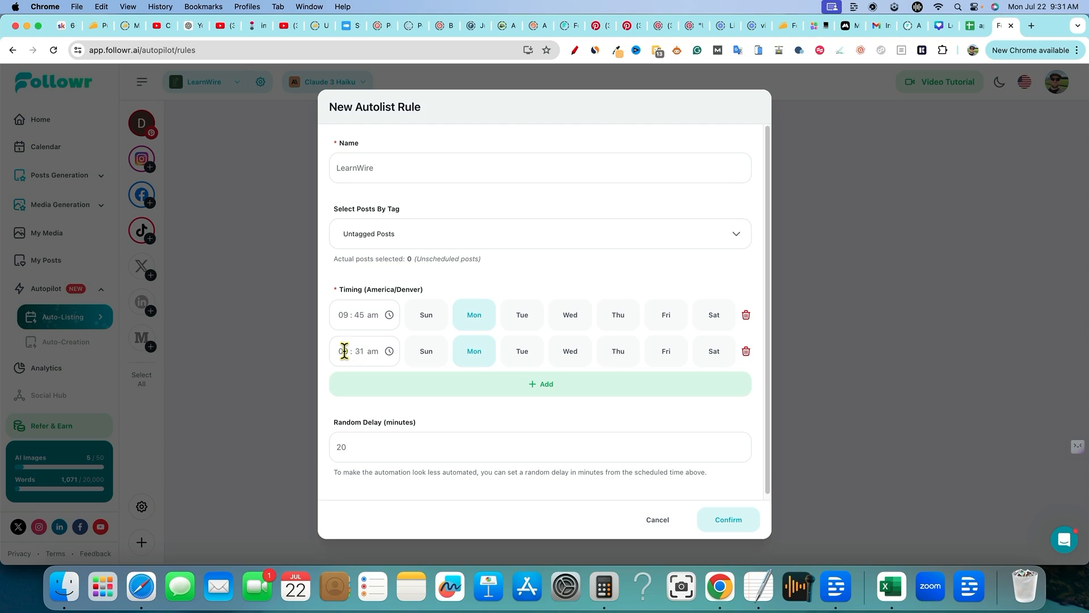
pyautogui.click(343, 351)
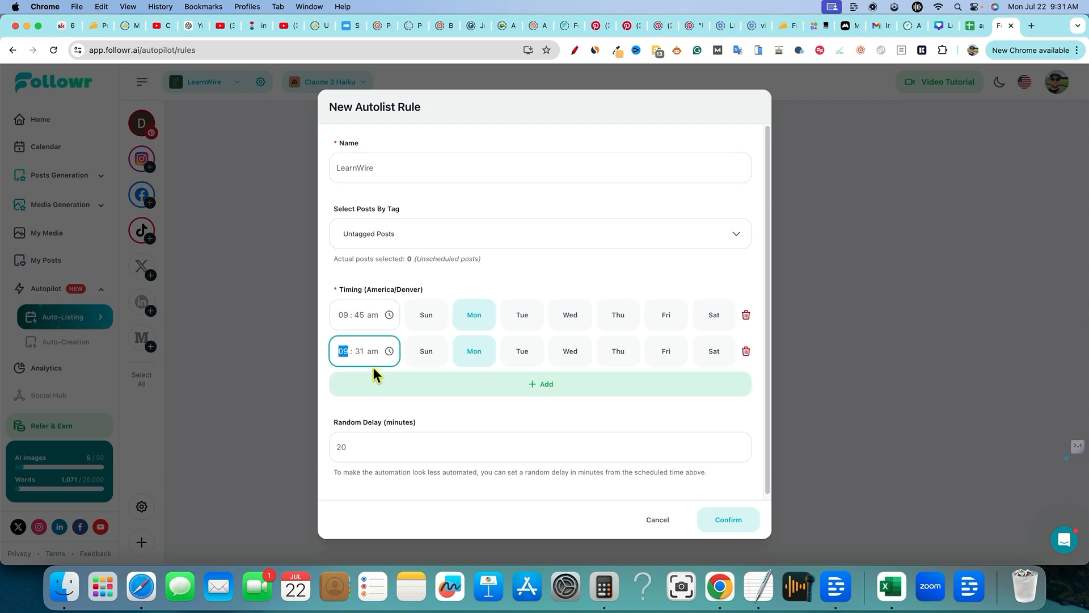
pyautogui.write('11 : 00')
# Step: Add two more Monday posting times, at 1:00 pm and 3:00 pm
pyautogui.click(486, 390)
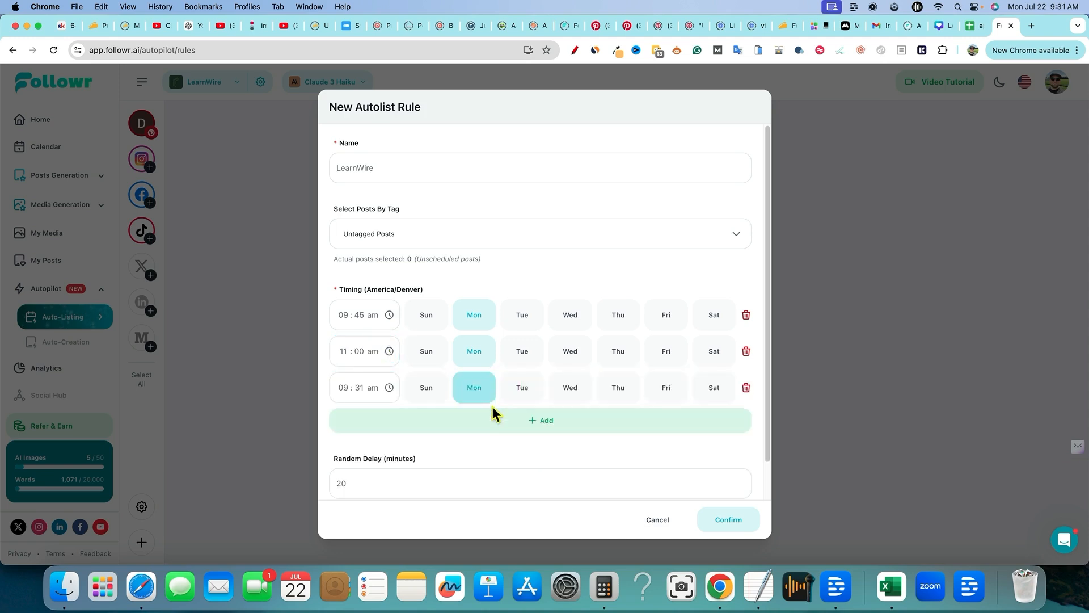
pyautogui.click(345, 388)
pyautogui.write('01 : ')
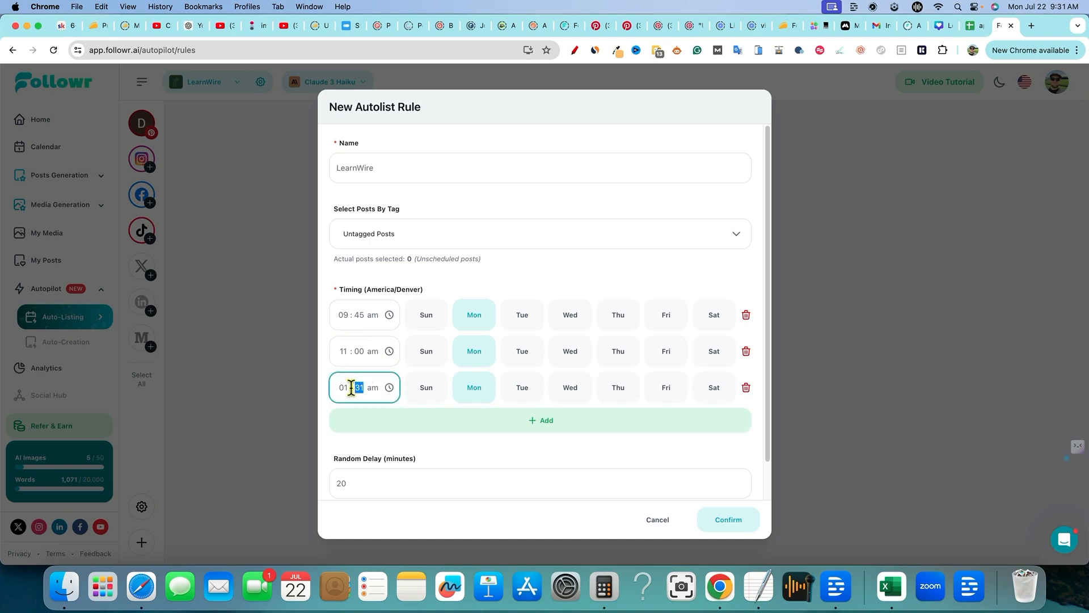
pyautogui.write('00 p')
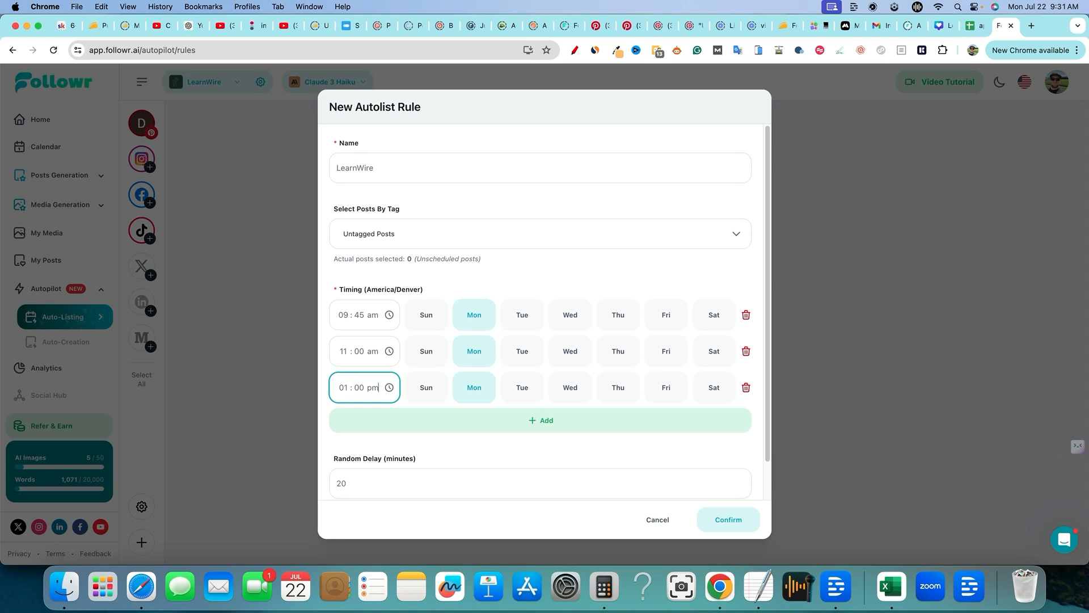
pyautogui.click(489, 422)
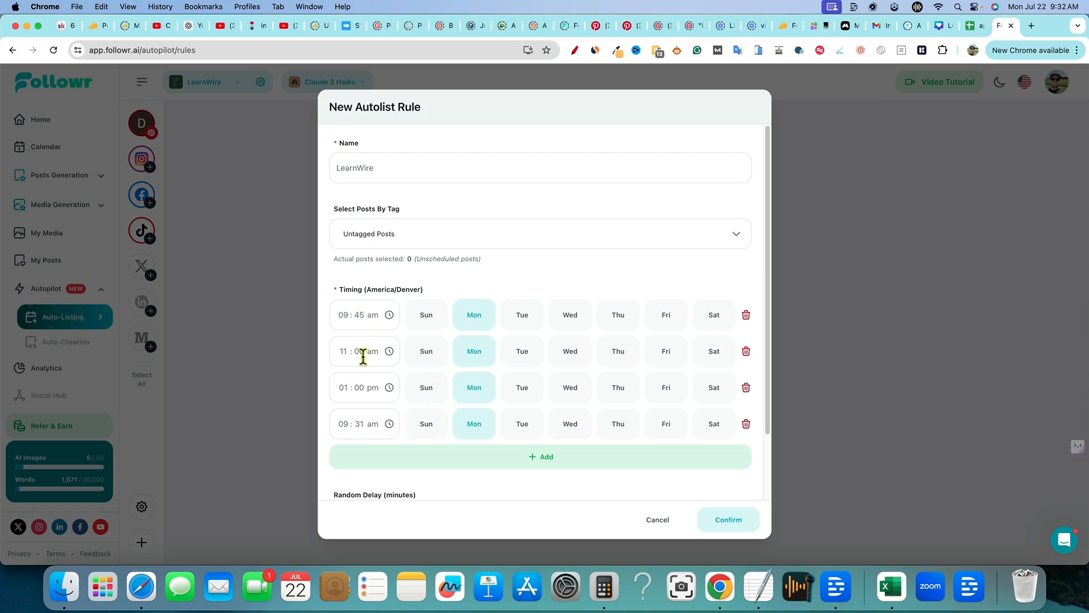
pyautogui.click(344, 425)
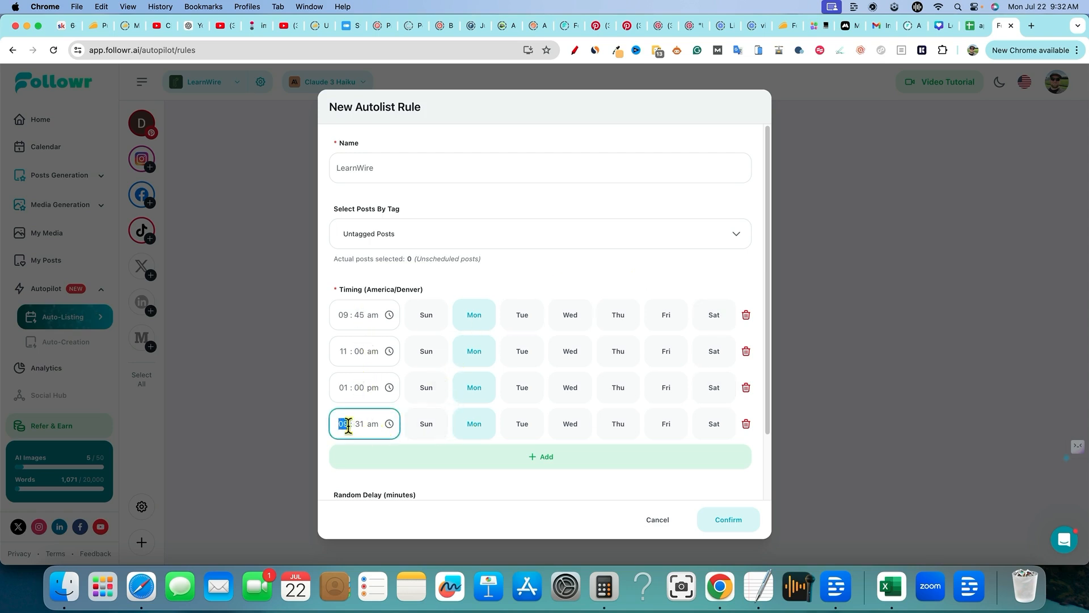
pyautogui.write('3 : 00 p')
# Step: Add Monday posting times at 5:00 pm and 7:00 pm to complete the day's slots
pyautogui.click(499, 458)
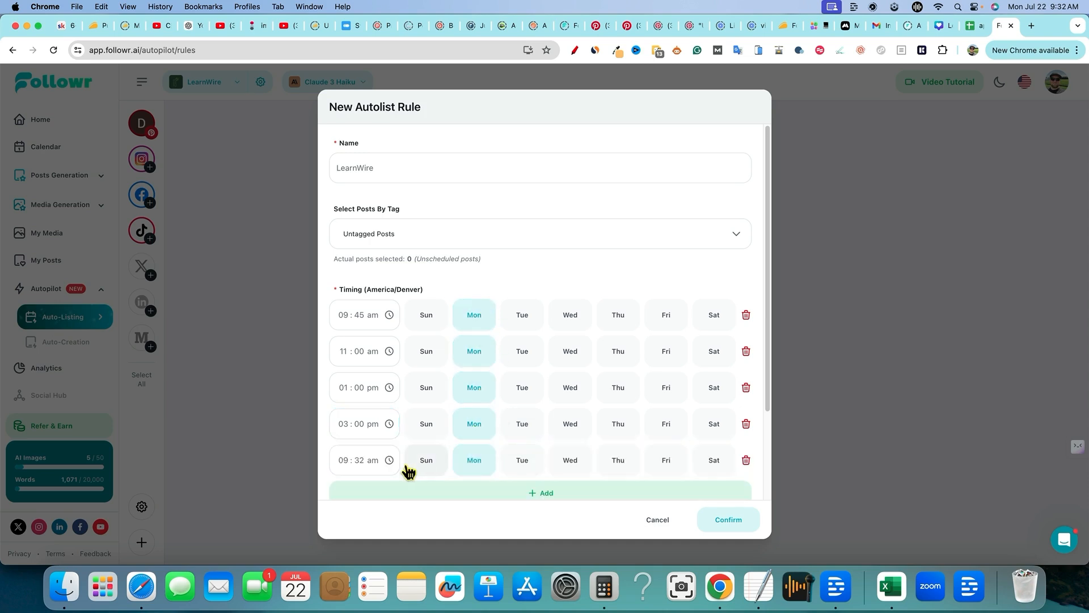
pyautogui.click(345, 460)
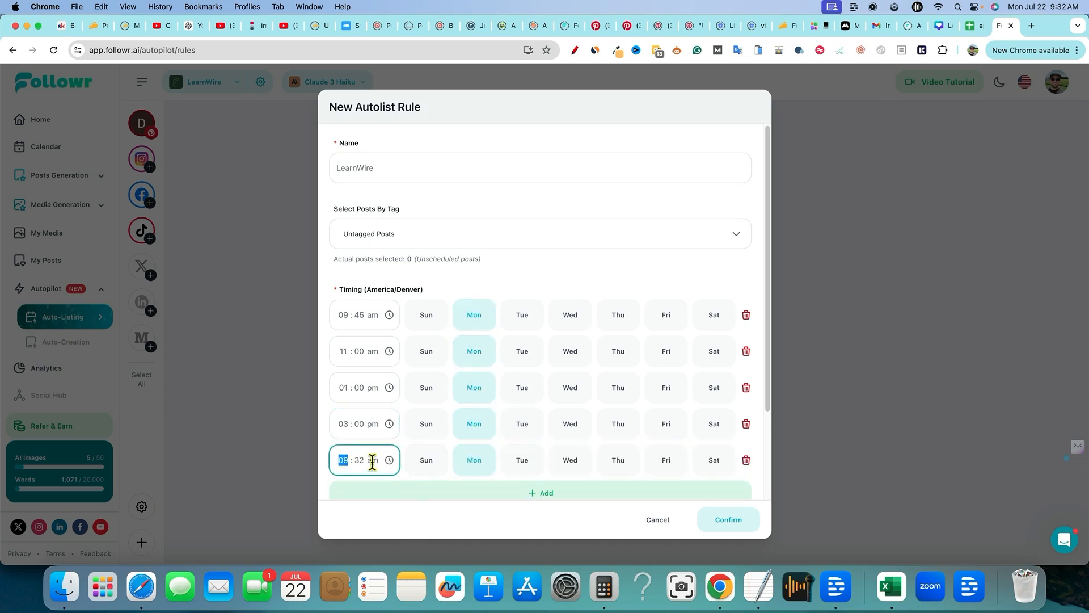
pyautogui.write('5 : 00 p')
pyautogui.click(579, 501)
pyautogui.click(344, 495)
pyautogui.write('7 : 00 ')
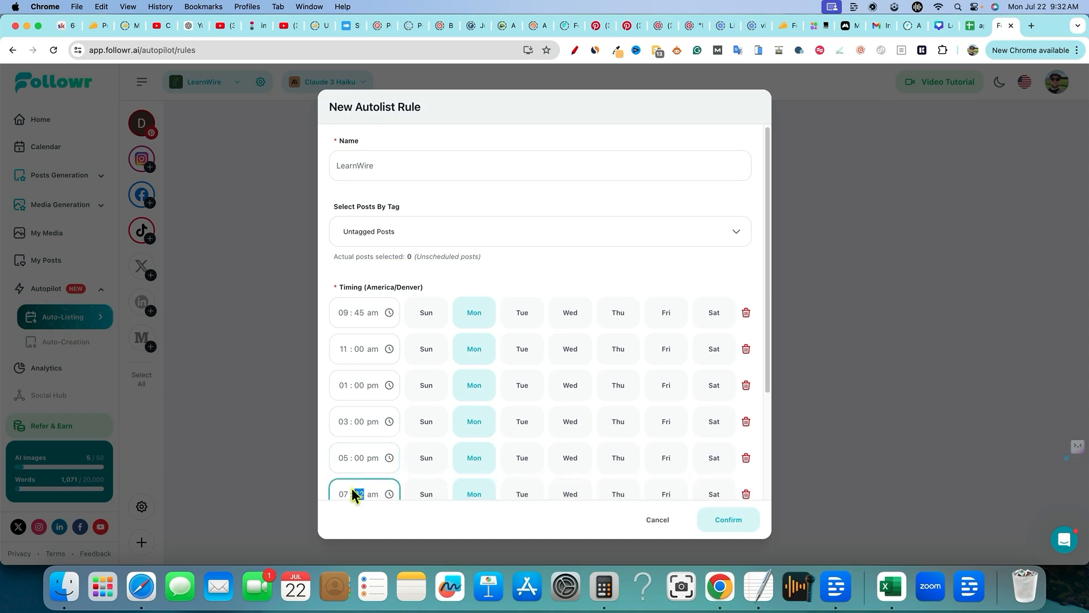
pyautogui.write('p')
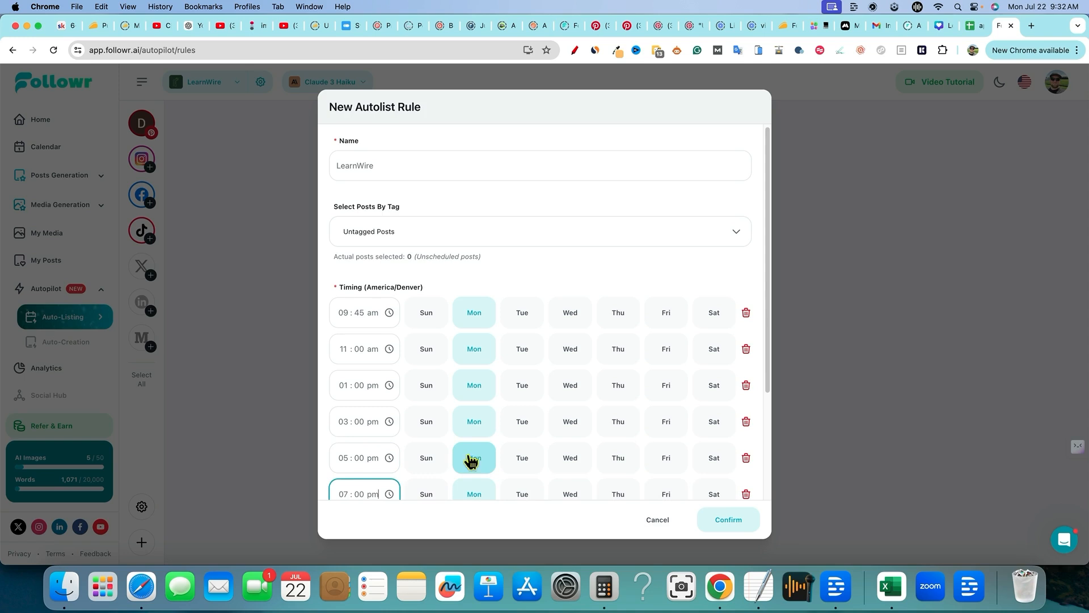
# Step: Try assigning the 9:45 am slot to other weekdays from Tuesday to Friday, and set it back to Monday
pyautogui.scroll(-3, 523, 372)
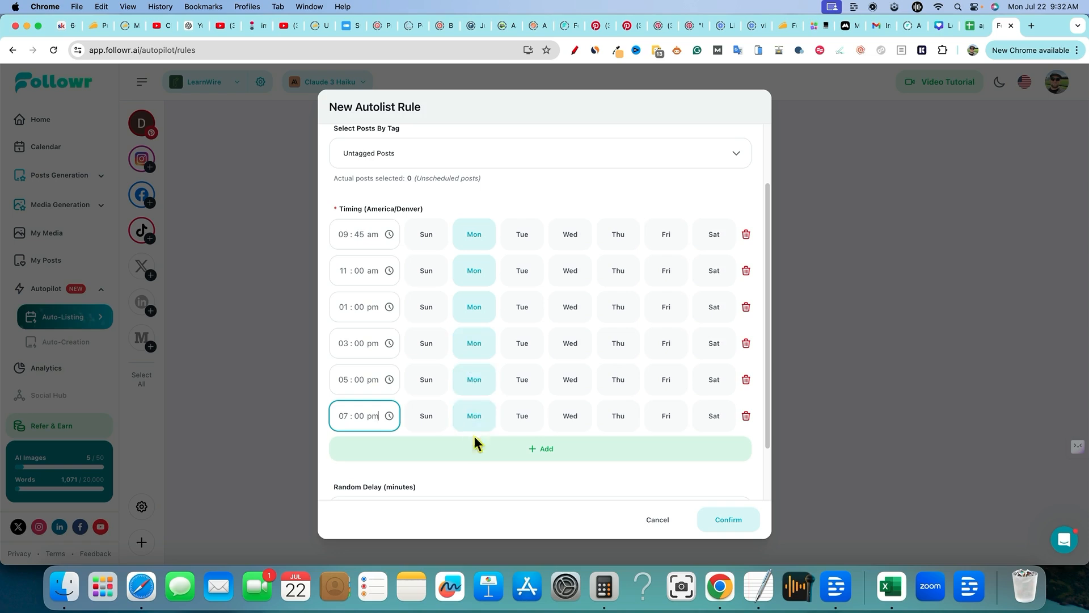
pyautogui.click(520, 239)
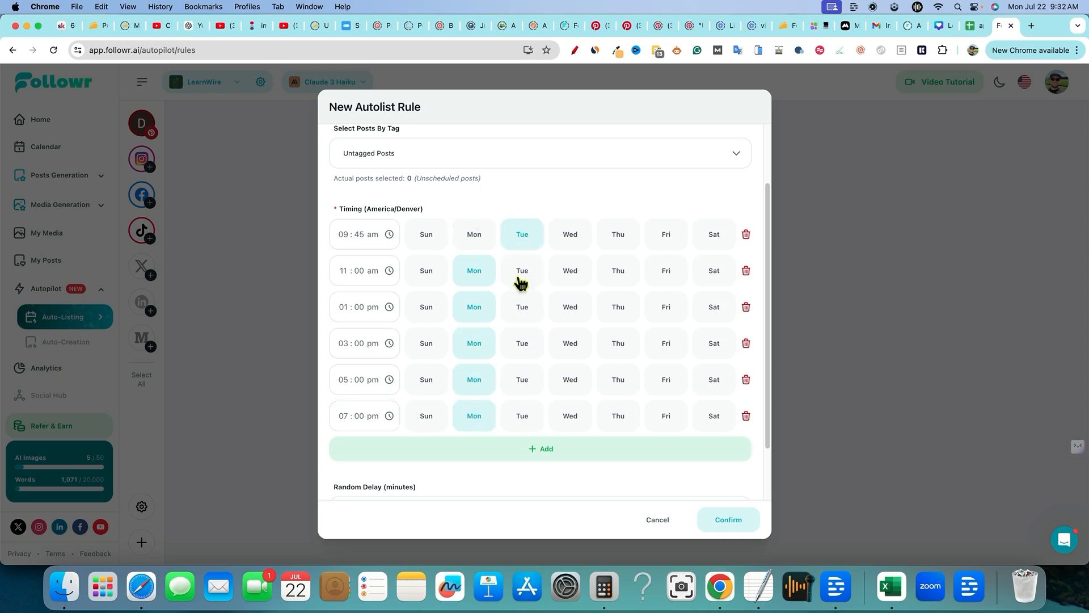
pyautogui.click(477, 239)
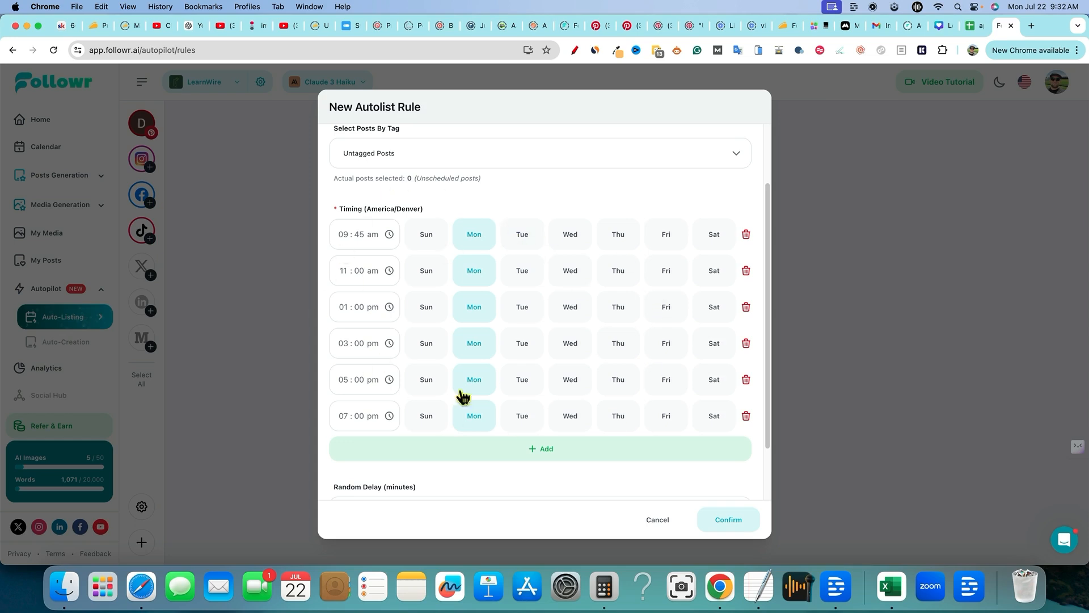
pyautogui.click(542, 243)
pyautogui.click(564, 241)
pyautogui.click(616, 240)
pyautogui.click(655, 244)
pyautogui.click(474, 238)
pyautogui.click(476, 234)
pyautogui.click(523, 235)
pyautogui.click(485, 241)
# Step: Add Tuesday posting times at 9:00 am and 11:00 am
pyautogui.click(539, 450)
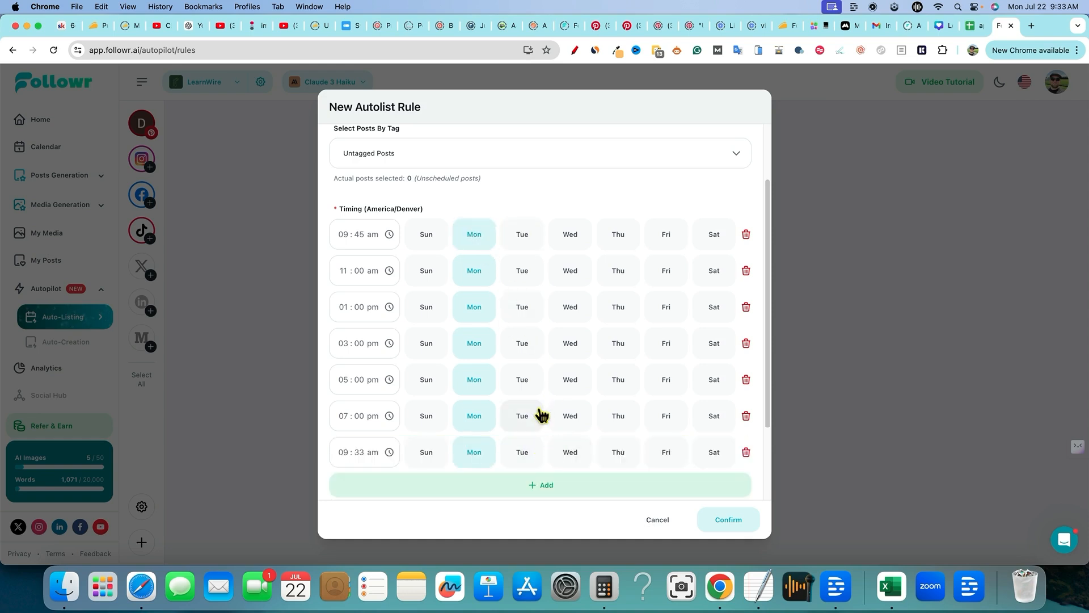
pyautogui.click(522, 452)
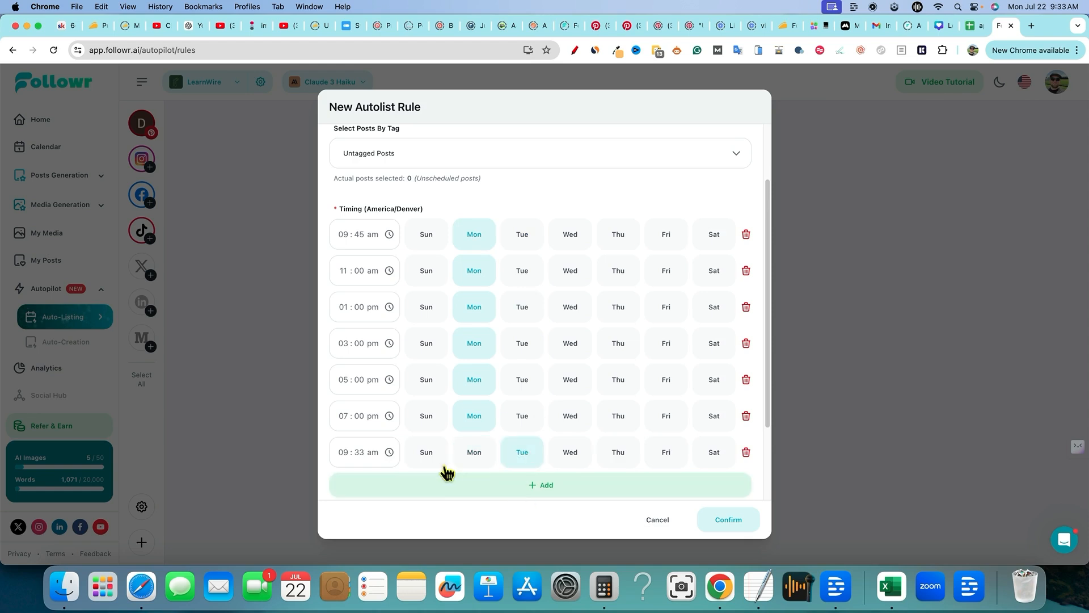
pyautogui.scroll(-1, 397, 448)
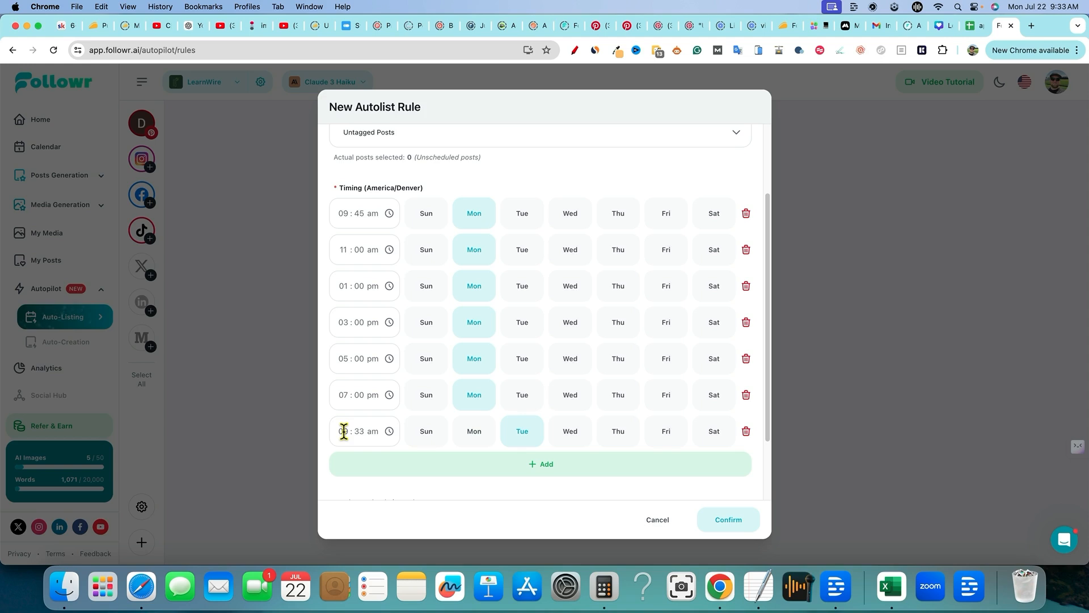
pyautogui.click(344, 431)
pyautogui.write('00')
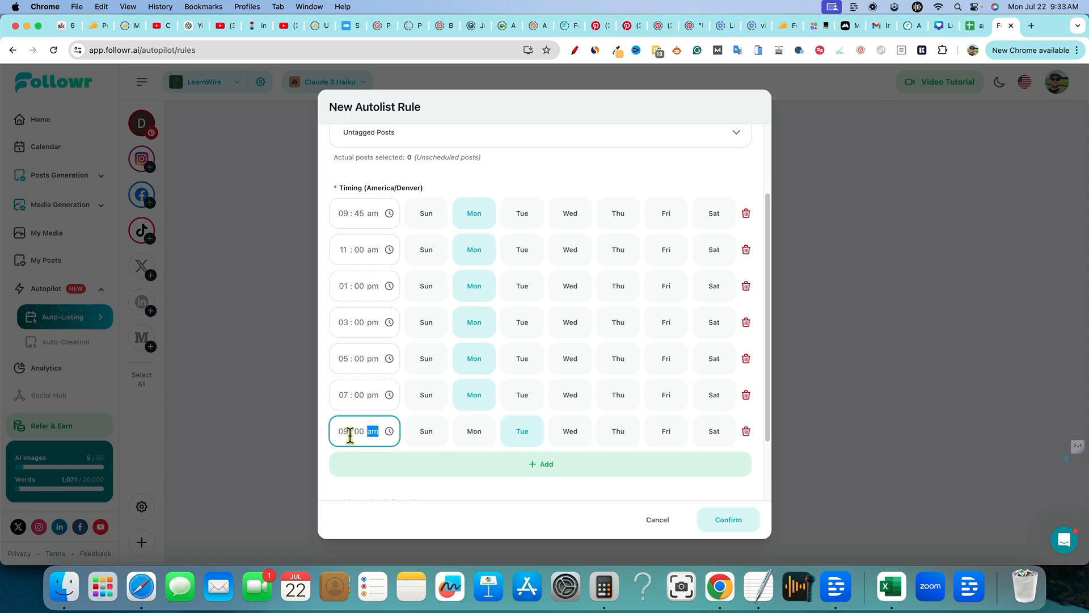
pyautogui.click(530, 465)
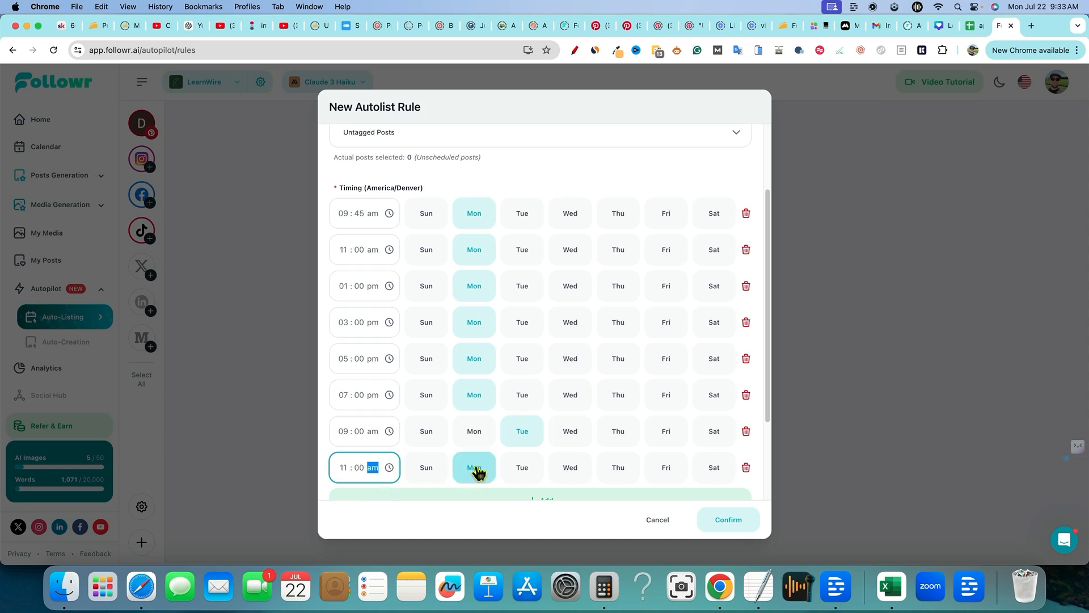
pyautogui.click(520, 470)
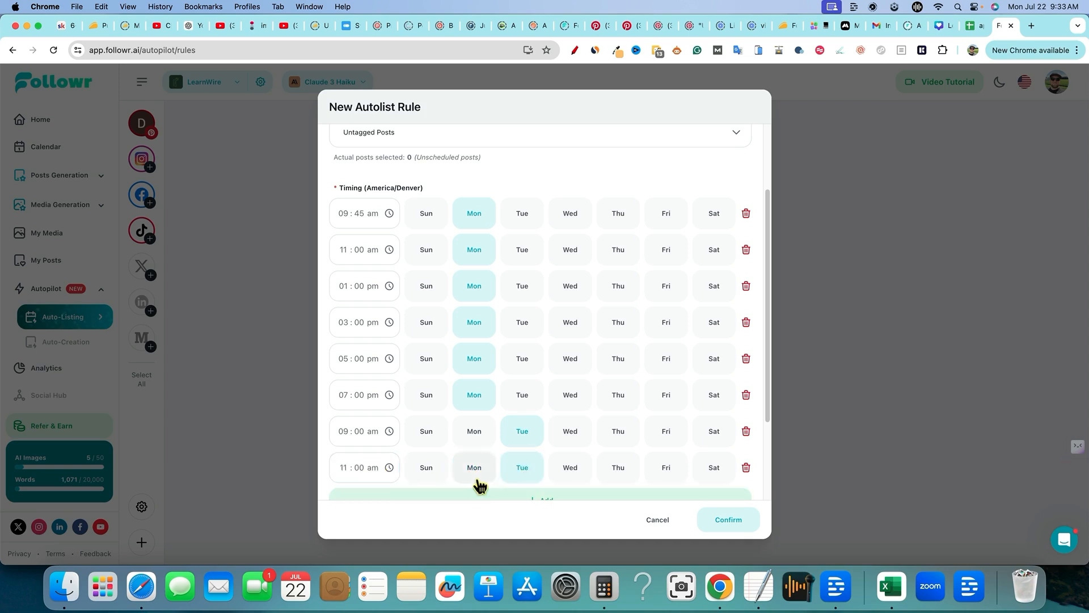
# Step: Add a 1:00 pm posting time and assign it to Tuesday
pyautogui.scroll(-1, 488, 488)
pyautogui.click(516, 480)
pyautogui.scroll(-3, 476, 476)
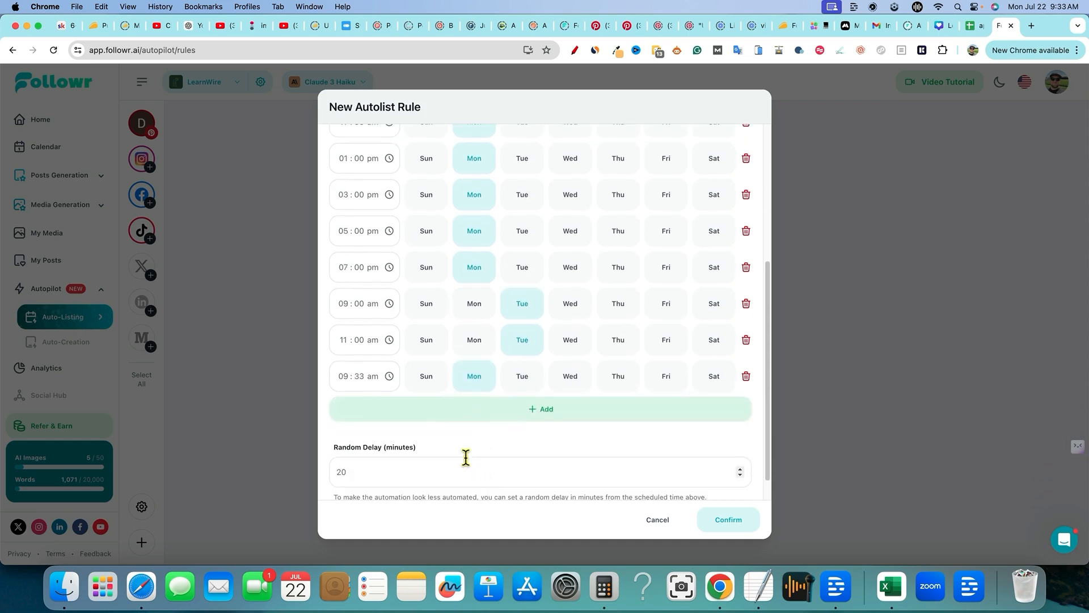
pyautogui.click(344, 377)
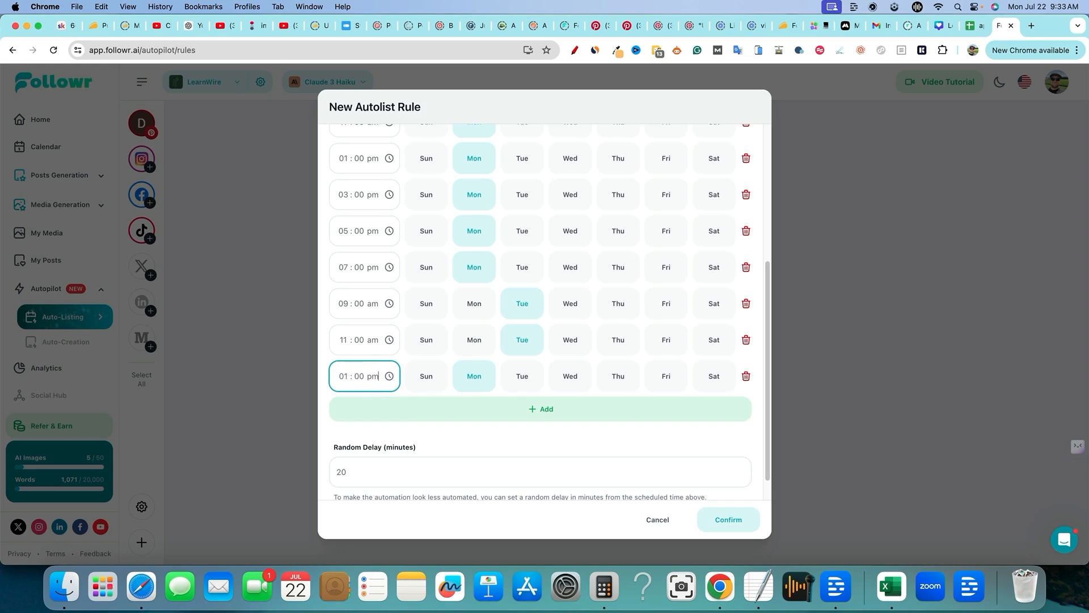
pyautogui.click(522, 382)
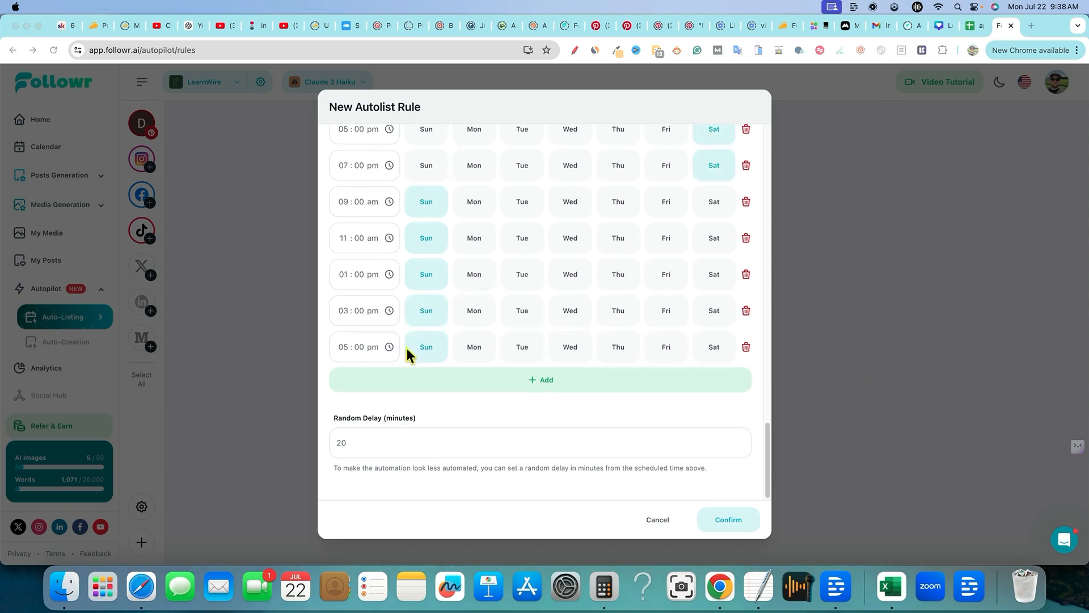
# Step: Add a Sunday 7:00 posting time after the 5:00 pm slot and review the rule's full list of posting times
pyautogui.click(526, 390)
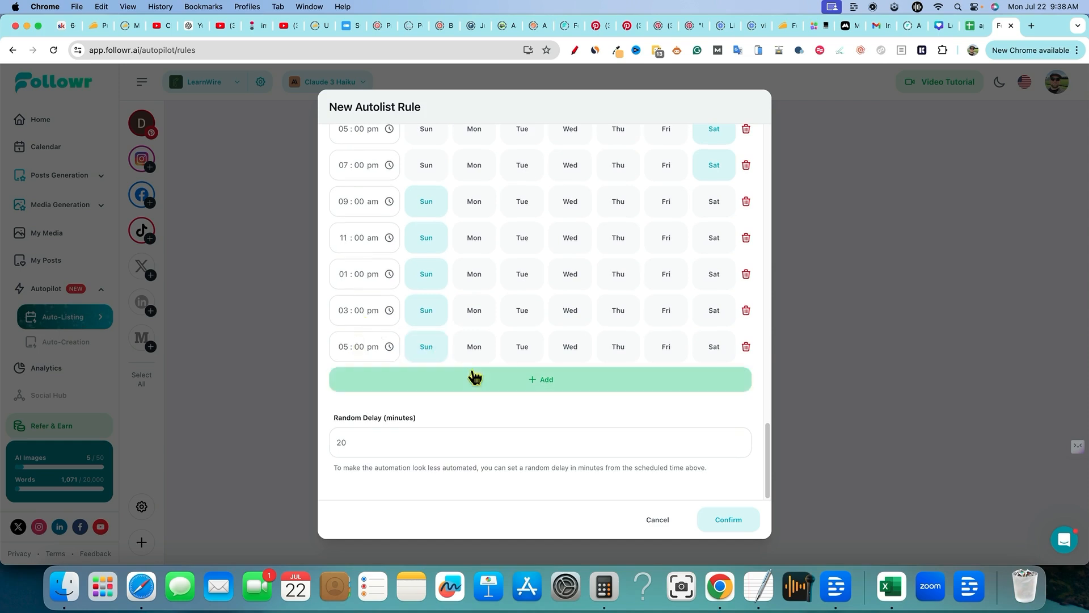
pyautogui.click(521, 379)
pyautogui.click(344, 383)
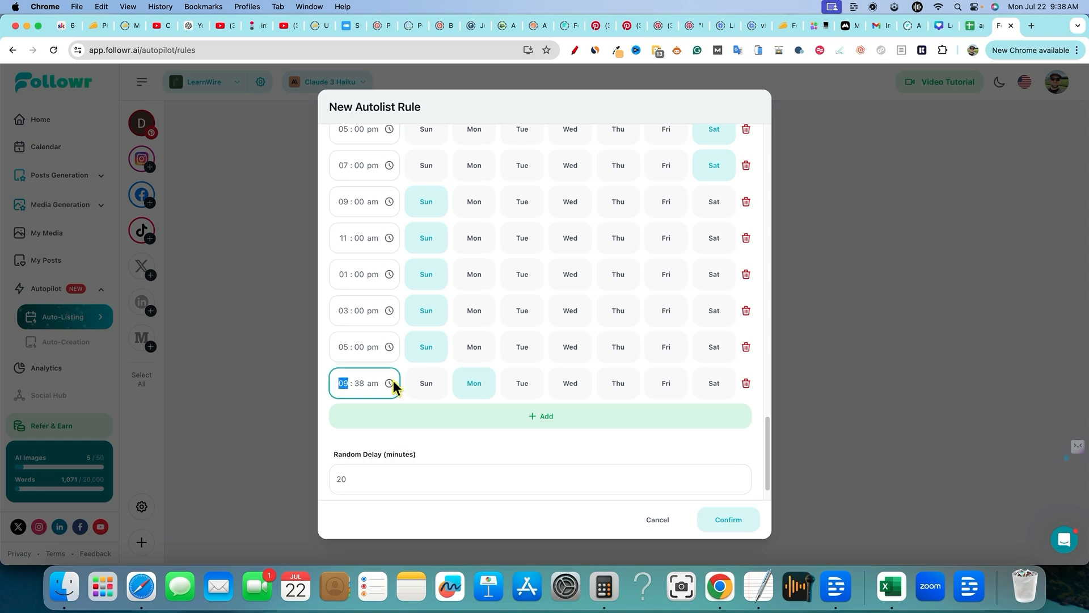
pyautogui.write('0700')
pyautogui.click(426, 383)
pyautogui.scroll(2, 580, 325)
pyautogui.scroll(15, 580, 325)
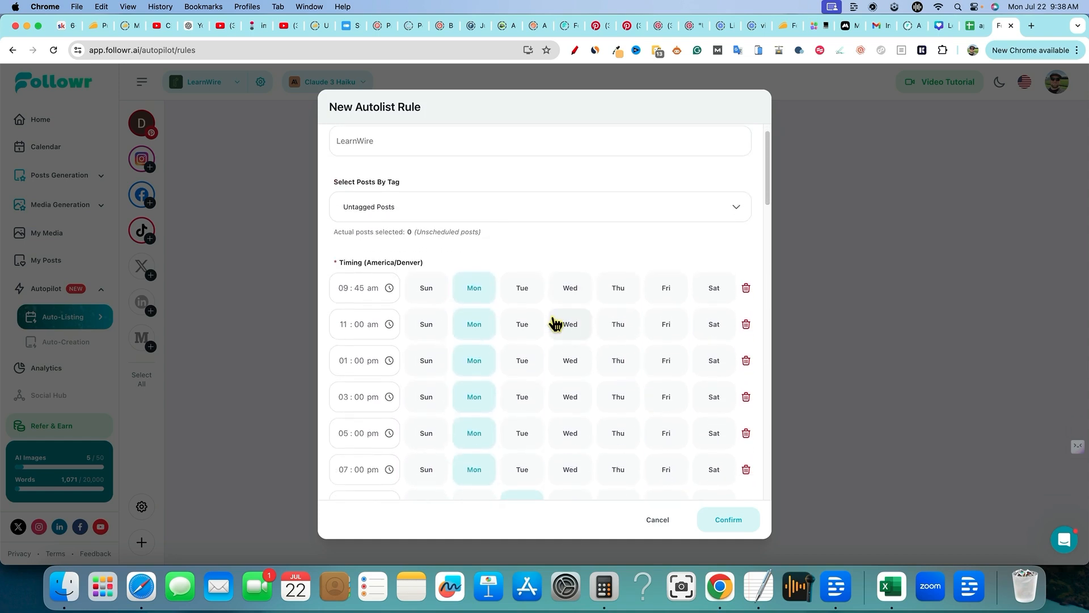
pyautogui.scroll(-1, 561, 323)
pyautogui.scroll(-1, 585, 313)
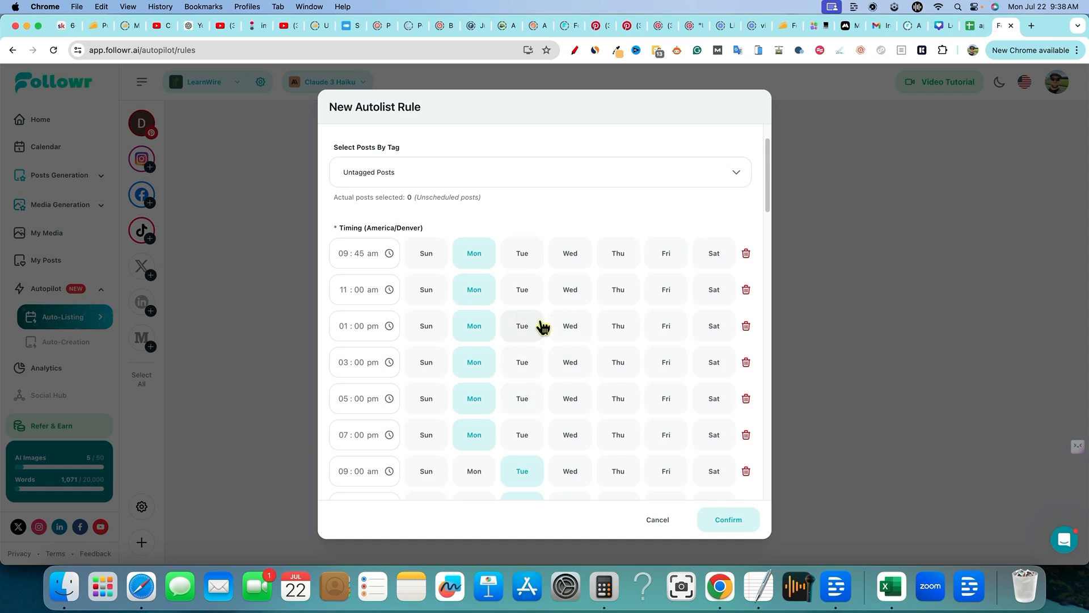
# Step: Set the first Monday posting time in the autolist rule to 9:00 am
pyautogui.scroll(-1, 539, 325)
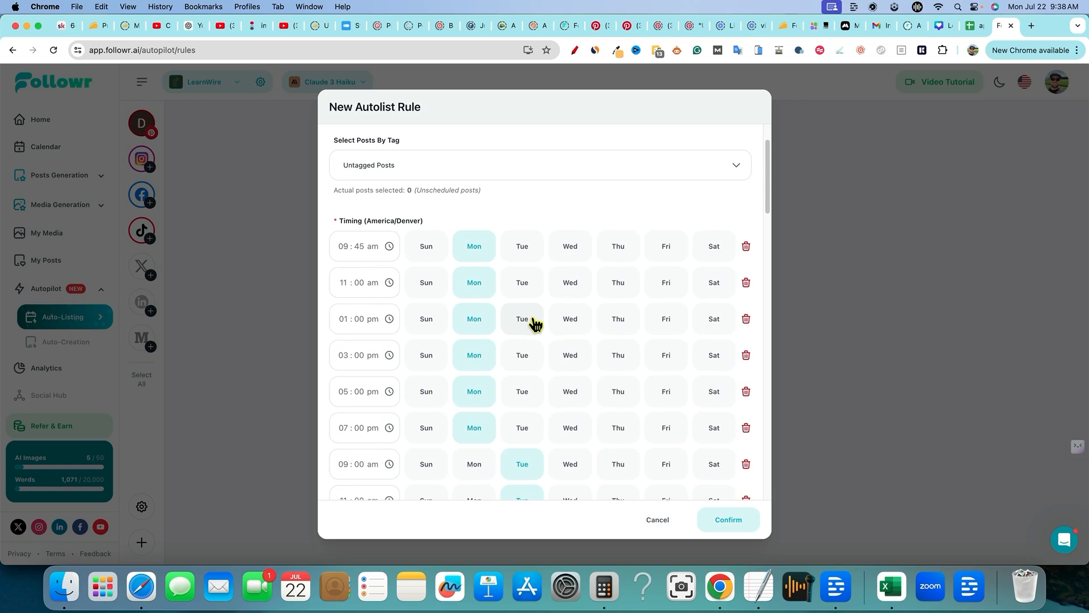
pyautogui.scroll(-1, 536, 325)
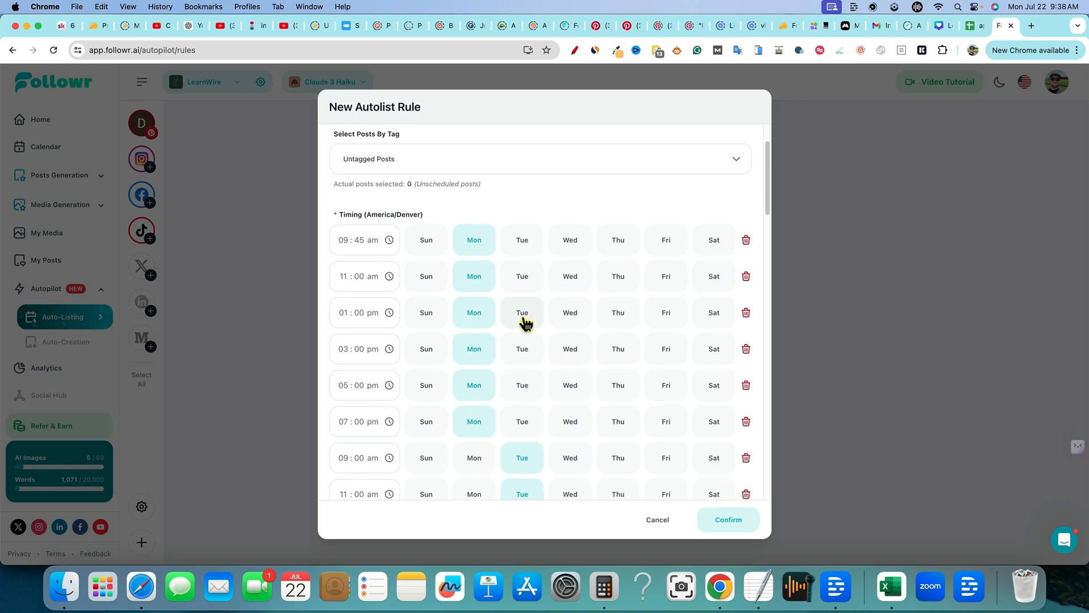
pyautogui.scroll(-2, 548, 332)
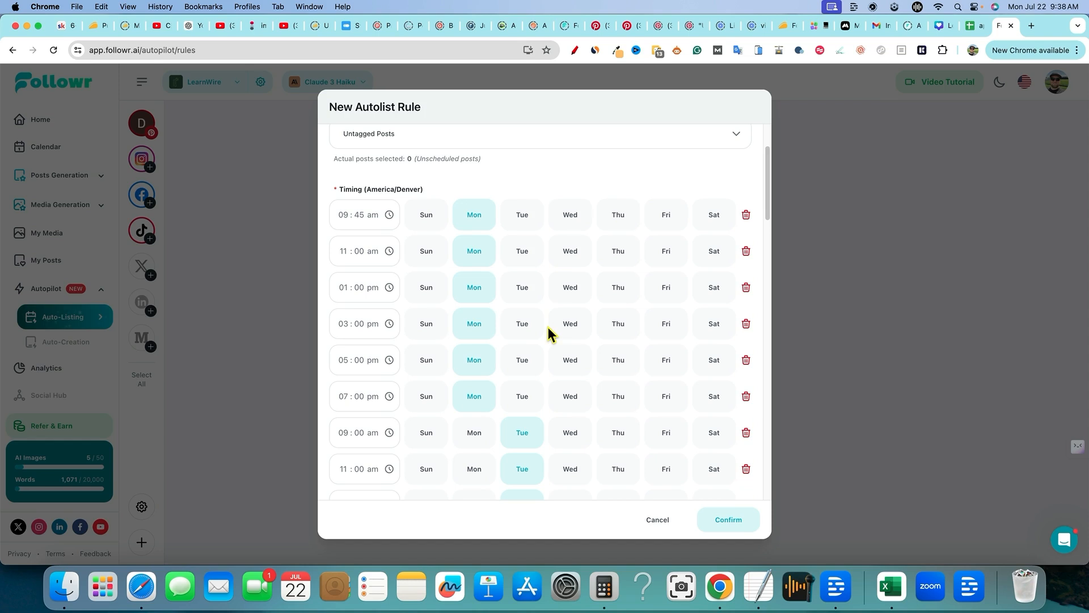
pyautogui.scroll(-2, 547, 326)
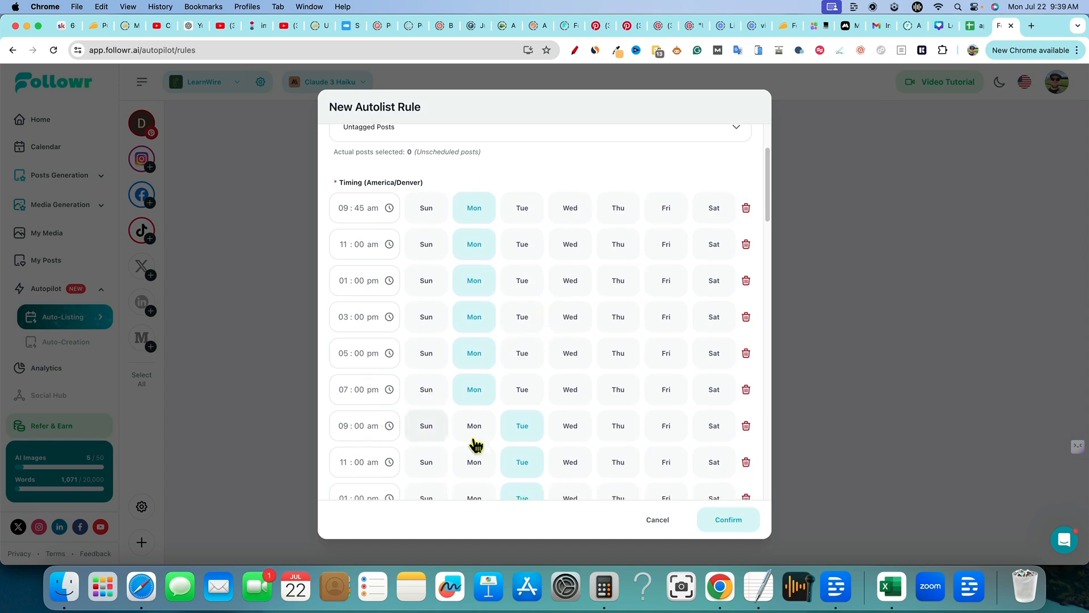
pyautogui.scroll(-2, 540, 457)
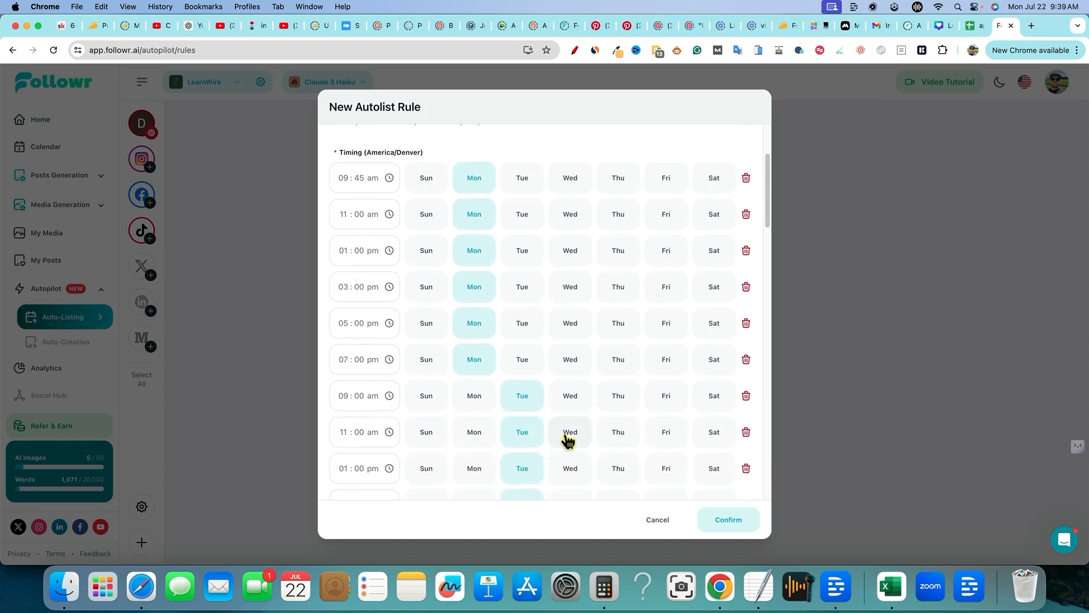
pyautogui.scroll(1, 568, 441)
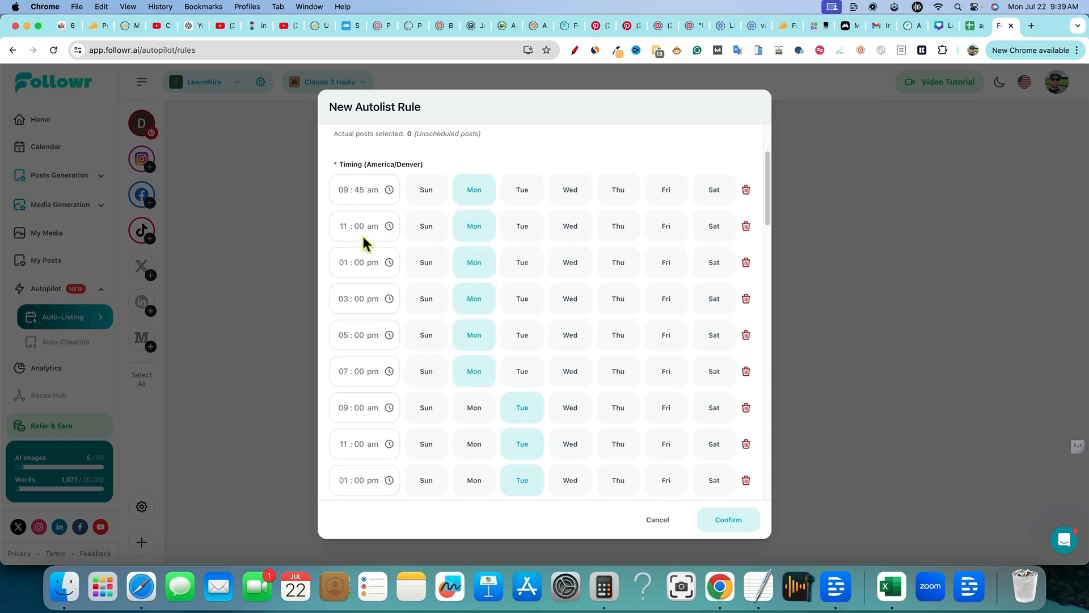
pyautogui.click(360, 188)
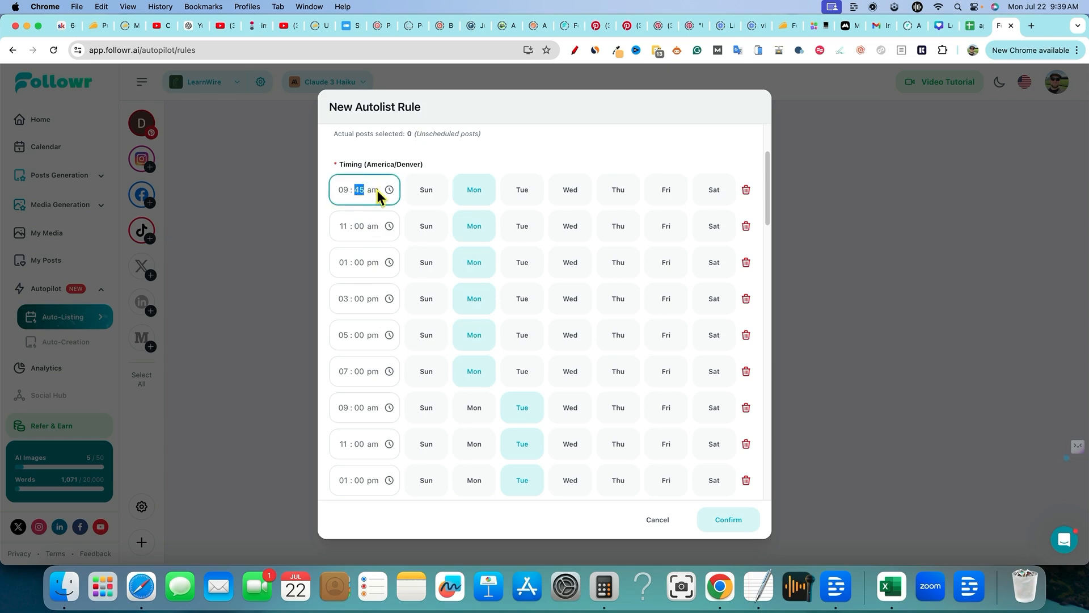
pyautogui.write('00')
pyautogui.click(530, 152)
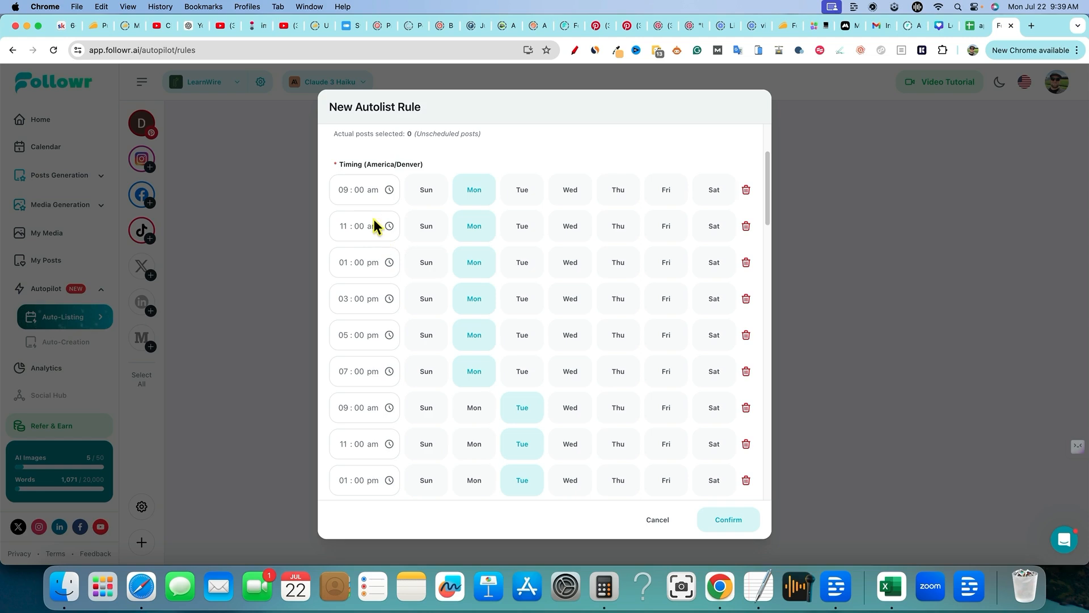
# Step: Review the rule's posting times from Monday through Sunday, down to the random delay setting
pyautogui.scroll(-4, 444, 385)
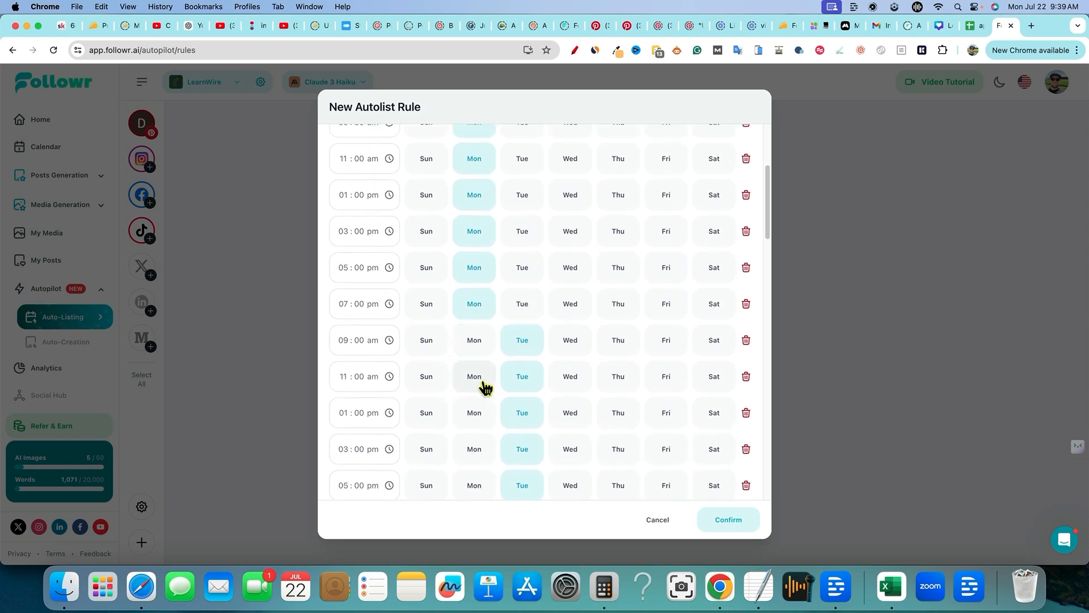
pyautogui.scroll(-2, 521, 352)
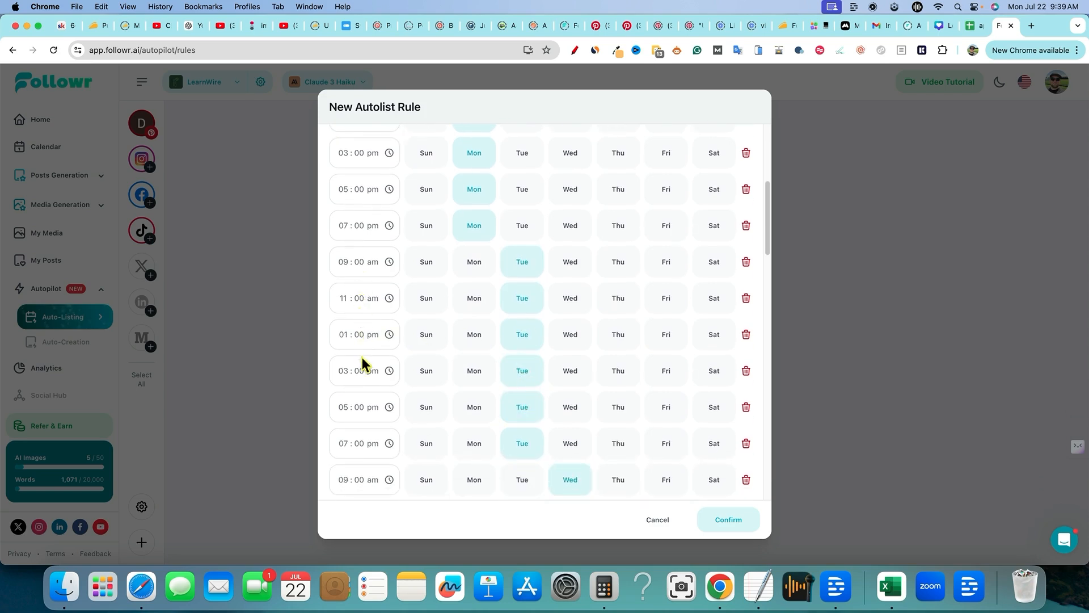
pyautogui.scroll(-7, 590, 431)
pyautogui.scroll(-3, 578, 445)
pyautogui.scroll(-12, 642, 459)
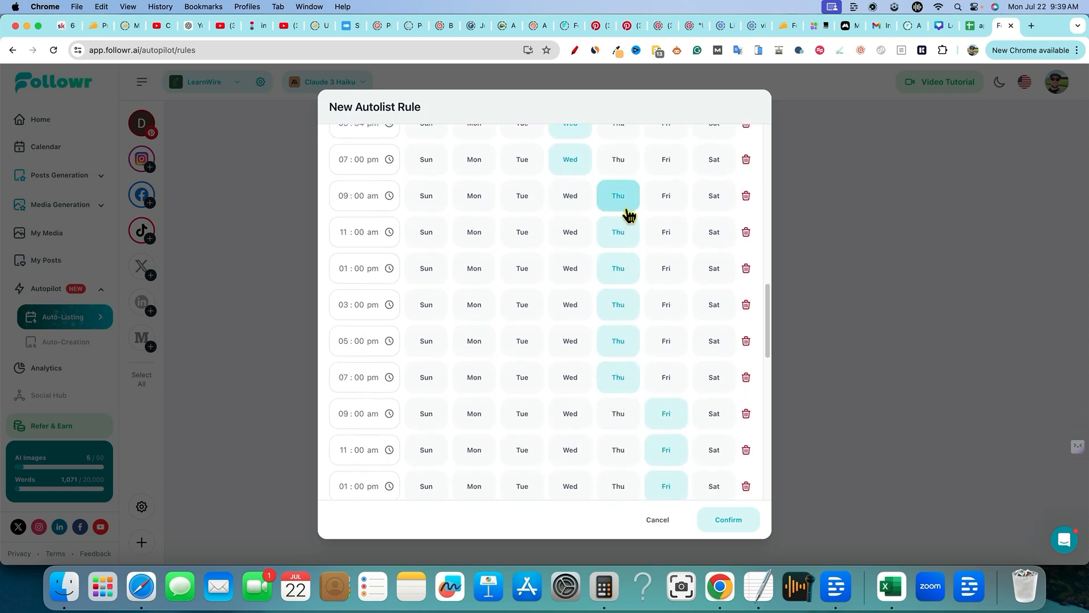
pyautogui.scroll(-6, 669, 406)
pyautogui.scroll(-6, 666, 466)
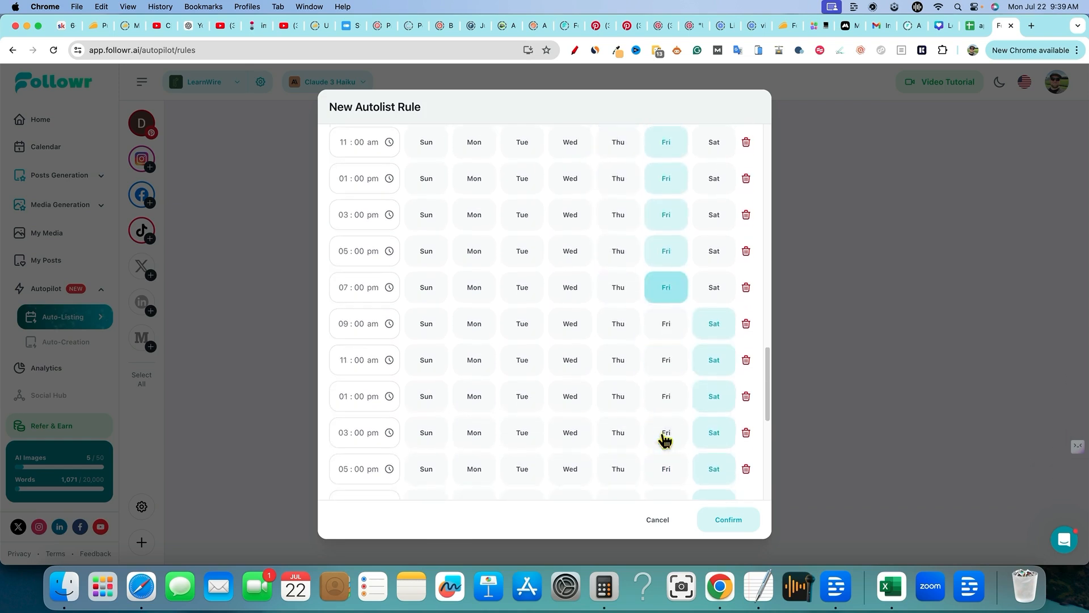
pyautogui.scroll(-8, 601, 382)
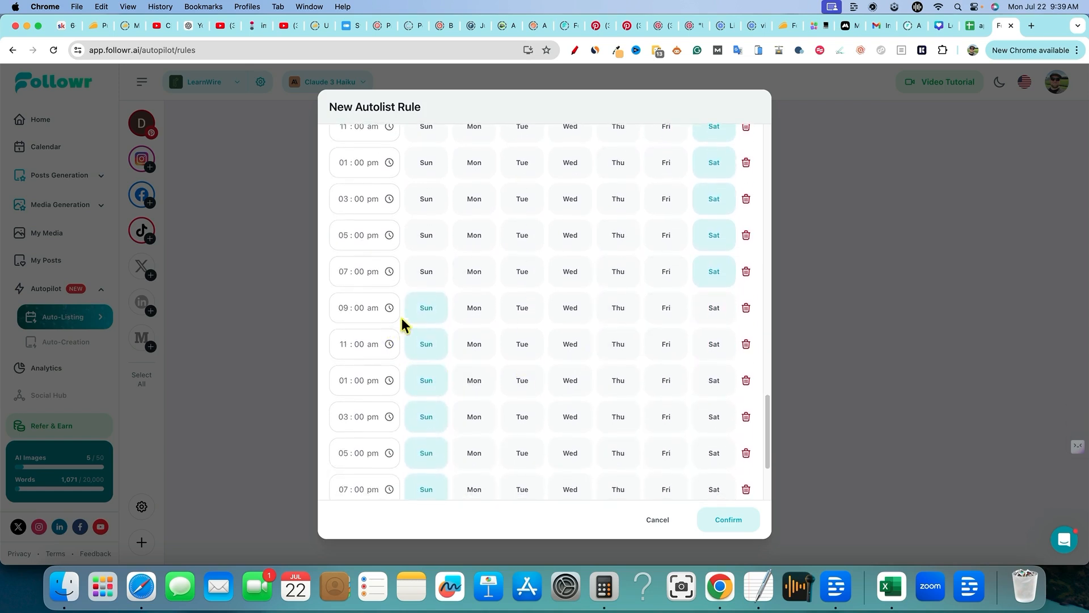
pyautogui.scroll(-5, 418, 455)
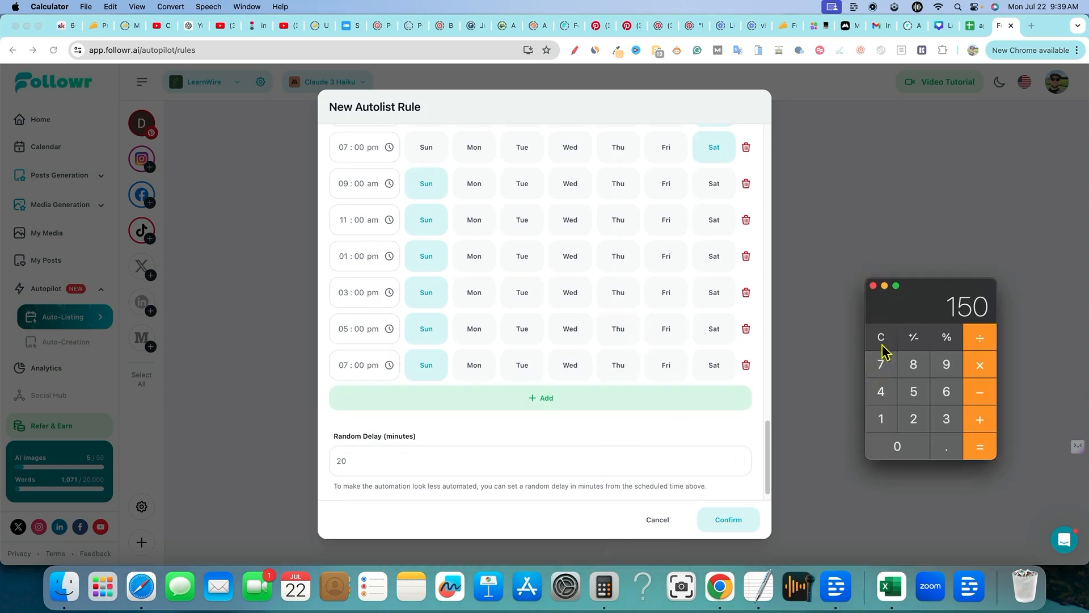
# Step: In the Calculator, multiply 6 daily posts by 30 days, and close it
pyautogui.click(882, 345)
pyautogui.click(976, 375)
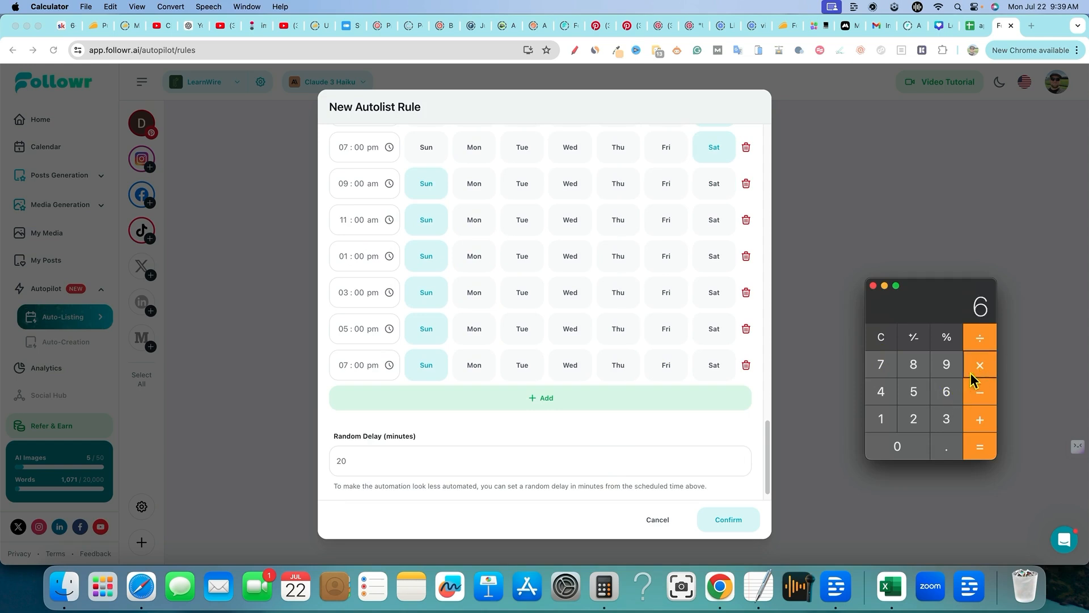
pyautogui.click(945, 426)
pyautogui.click(906, 448)
pyautogui.click(979, 450)
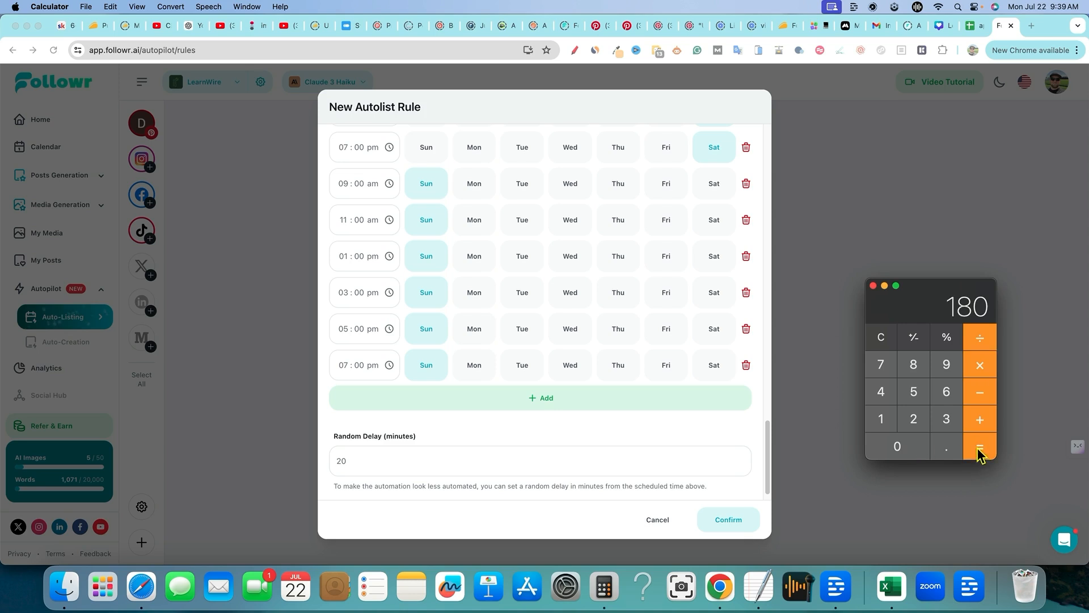
pyautogui.click(874, 286)
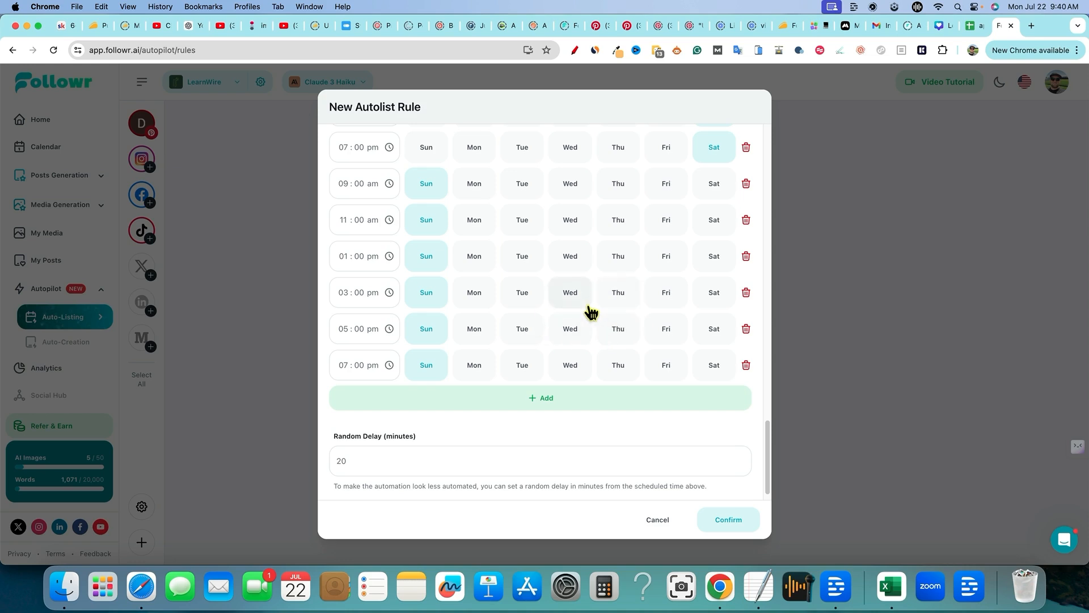
# Step: Check the LearnWire rule's settings once more and confirm the new autolist rule
pyautogui.scroll(-1, 579, 367)
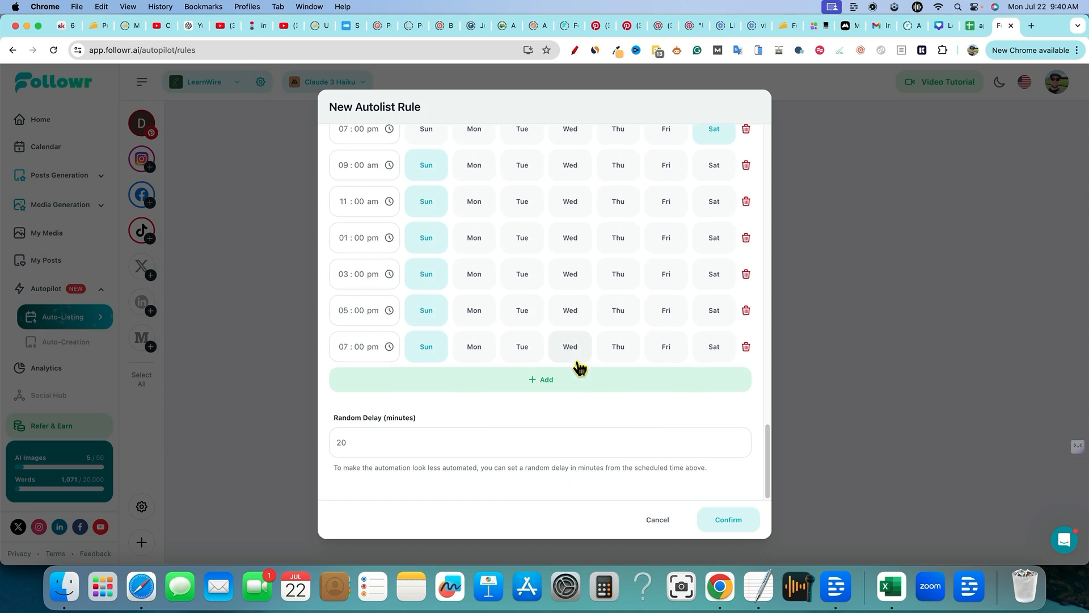
pyautogui.scroll(8, 580, 367)
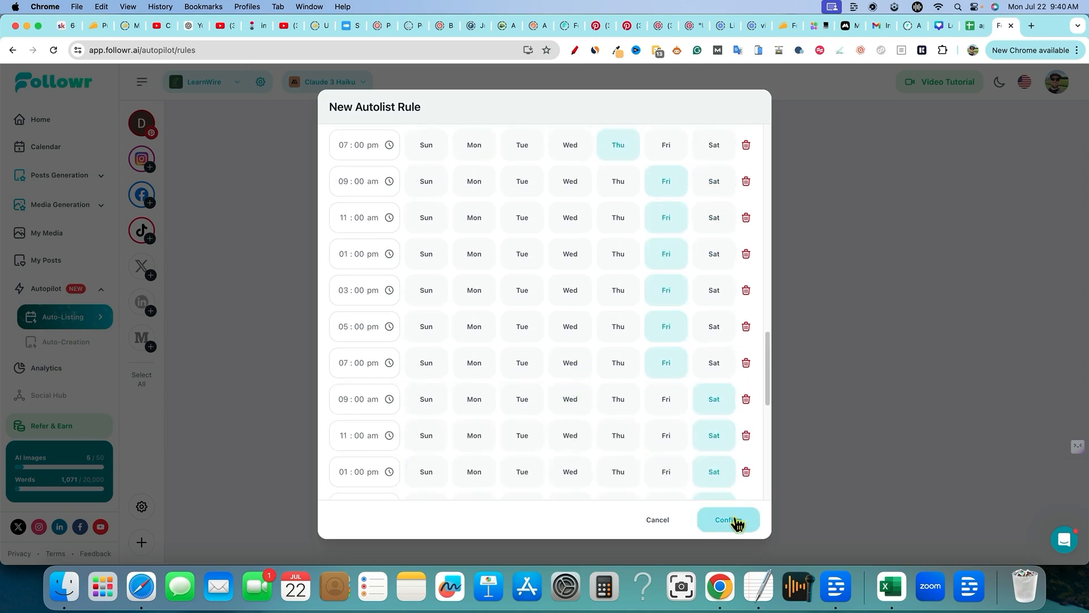
pyautogui.scroll(15, 519, 260)
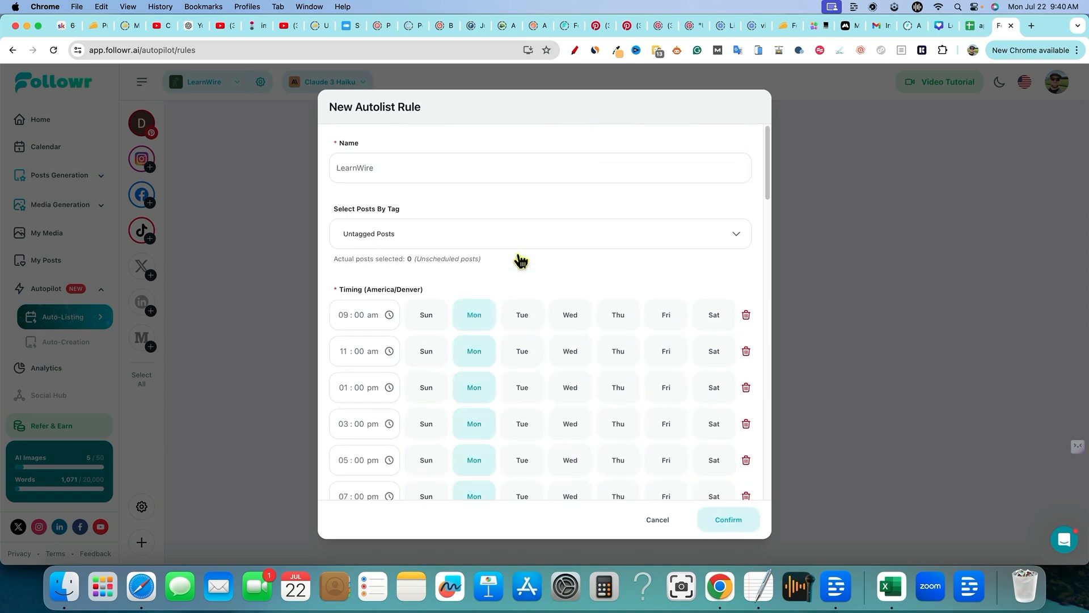
pyautogui.click(744, 525)
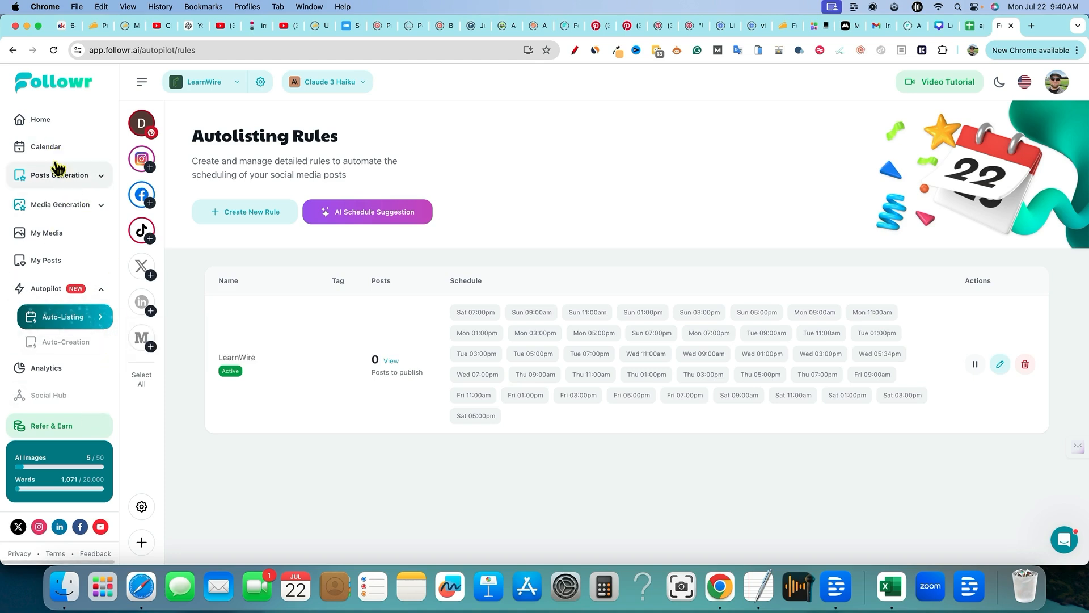
# Step: Generate 5 Pinterest posts with AI images from the AI Suggestions post generator
pyautogui.click(93, 181)
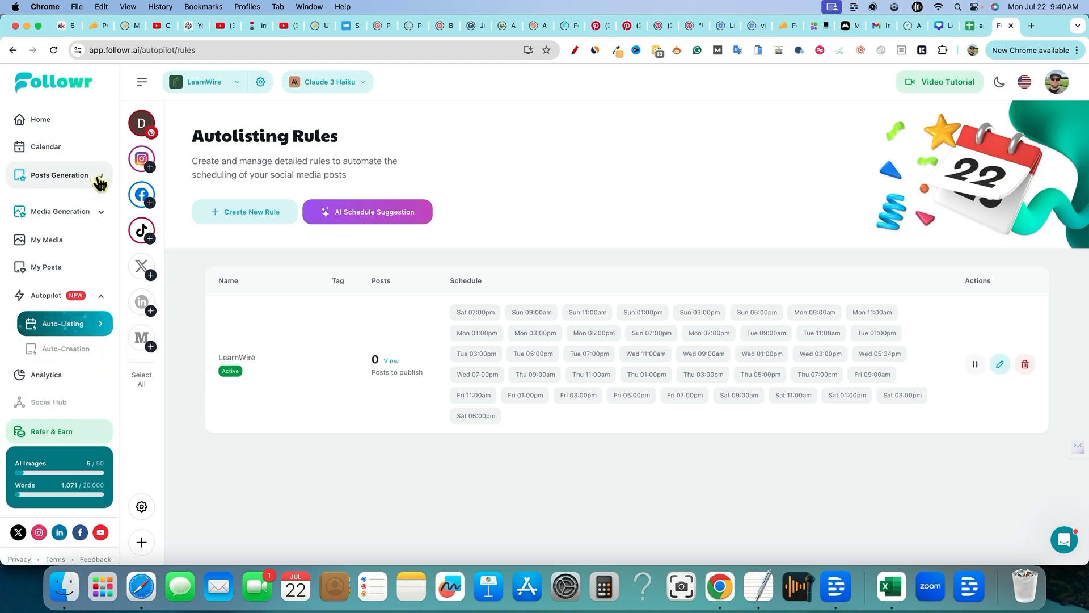
pyautogui.click(90, 255)
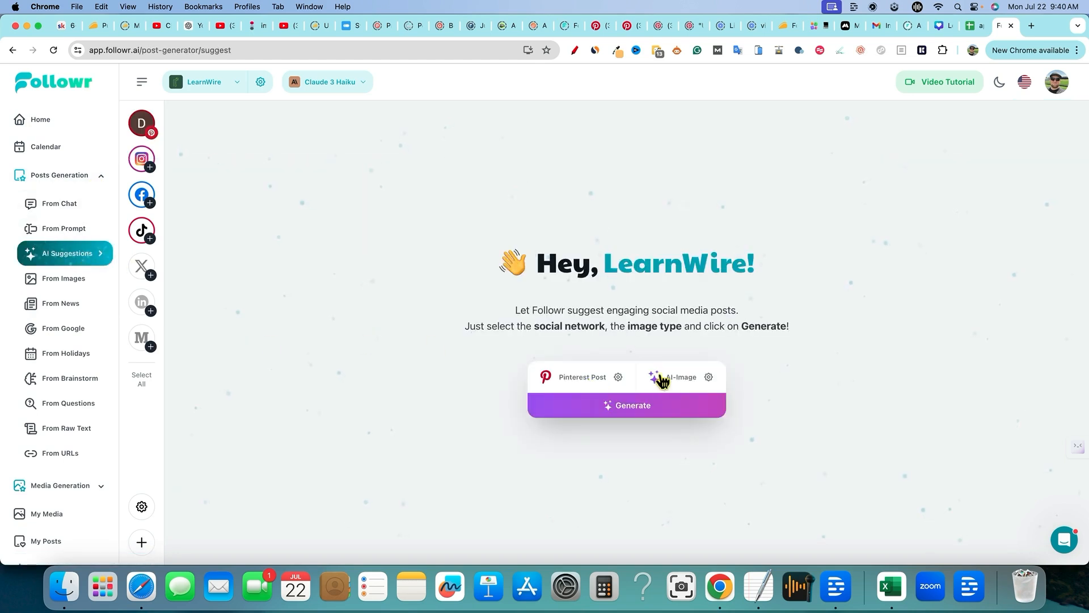
pyautogui.click(657, 413)
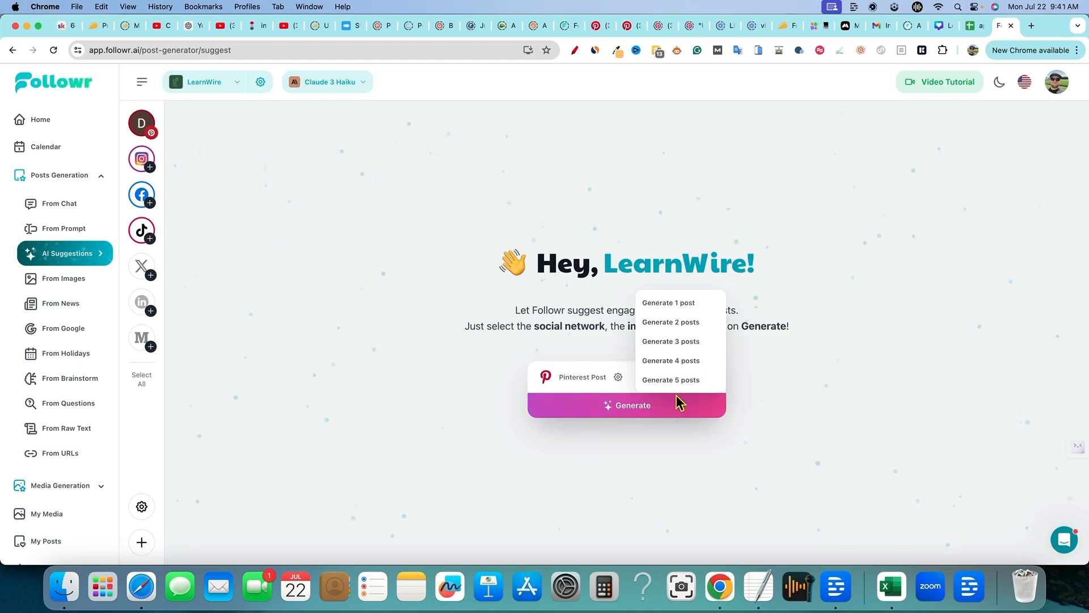
pyautogui.click(681, 379)
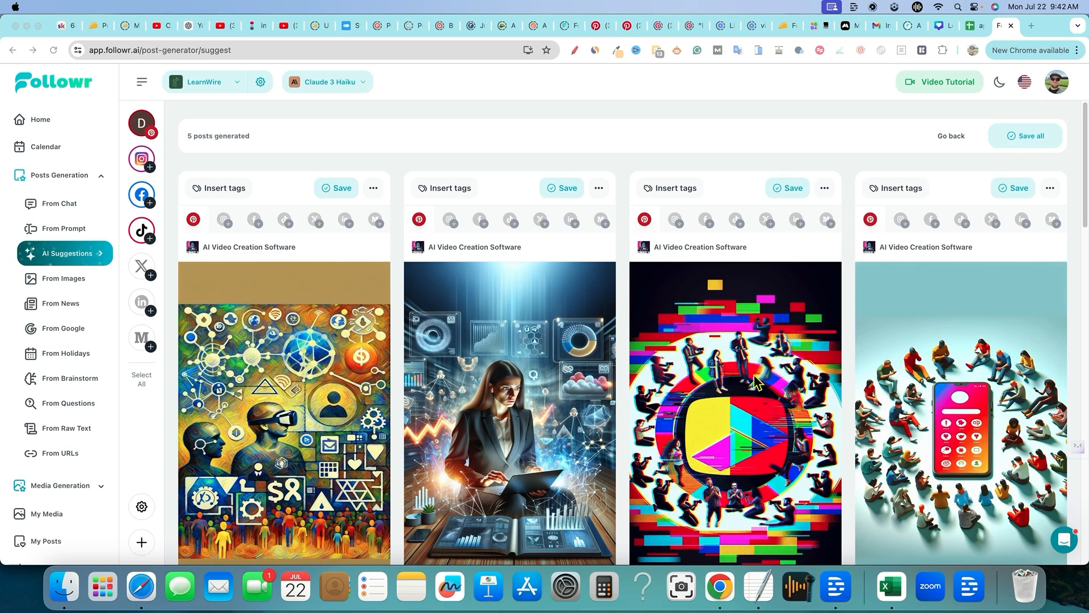
# Step: Examine the generated Pinterest posts, including their images, titles, descriptions, links and assigned board
pyautogui.scroll(-10, 751, 383)
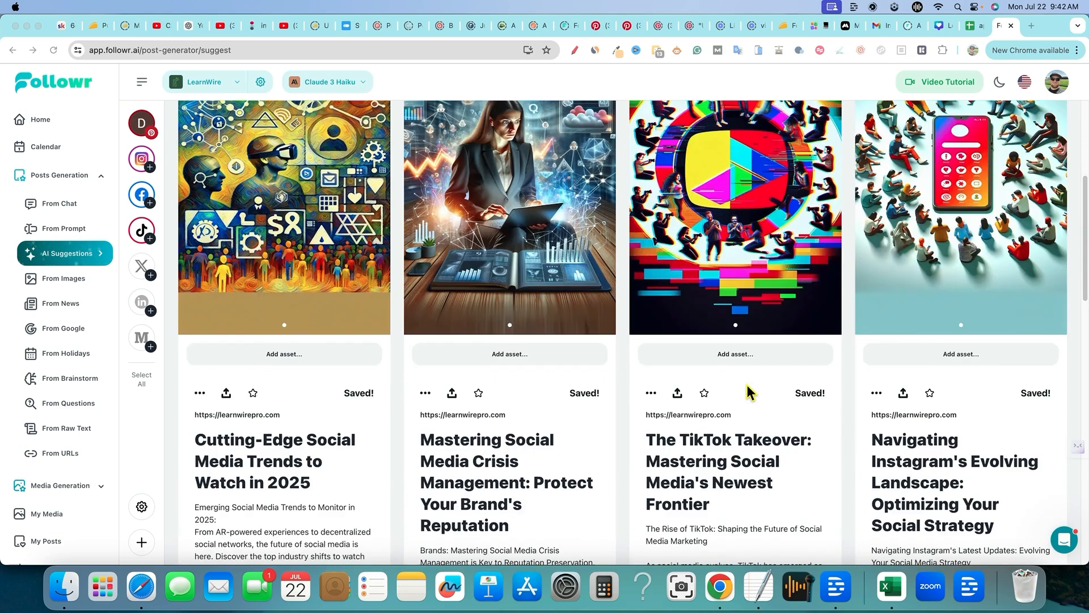
pyautogui.scroll(6, 624, 423)
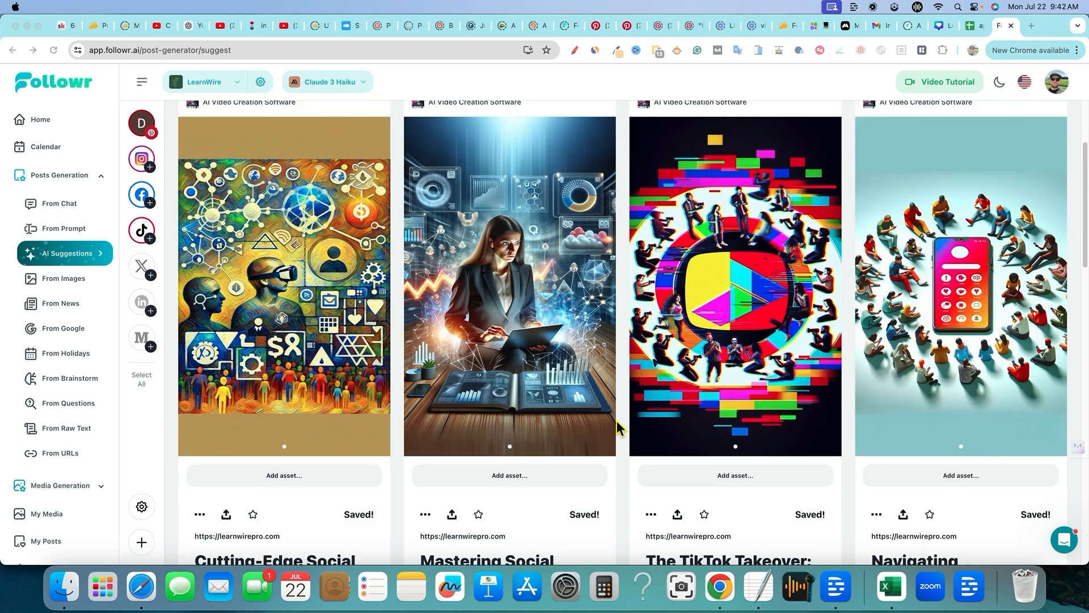
pyautogui.scroll(-4, 619, 426)
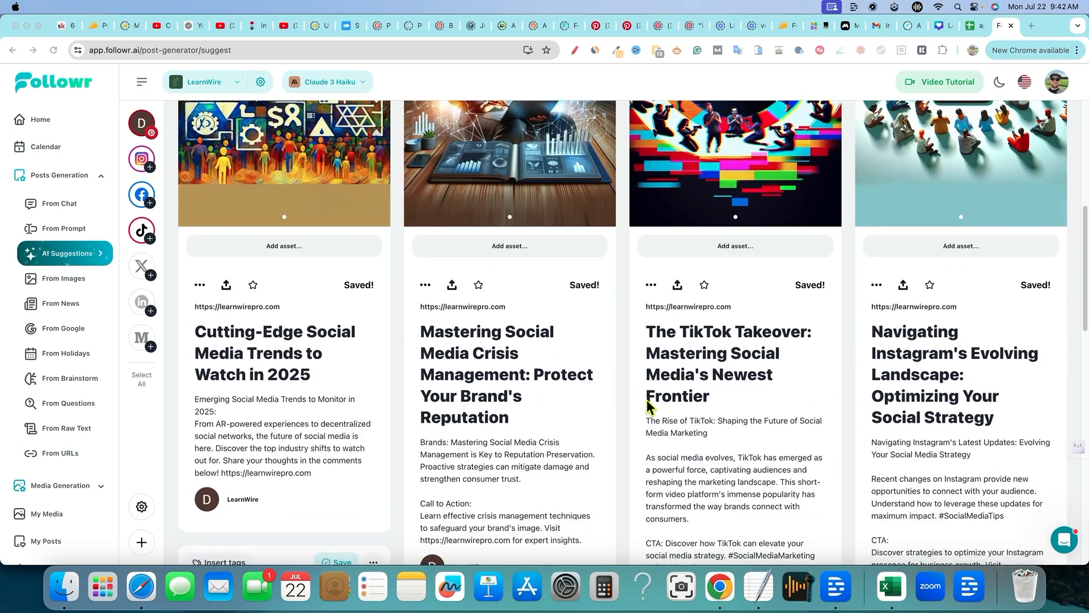
pyautogui.scroll(-10, 618, 409)
pyautogui.scroll(-3, 415, 392)
pyautogui.scroll(15, 414, 391)
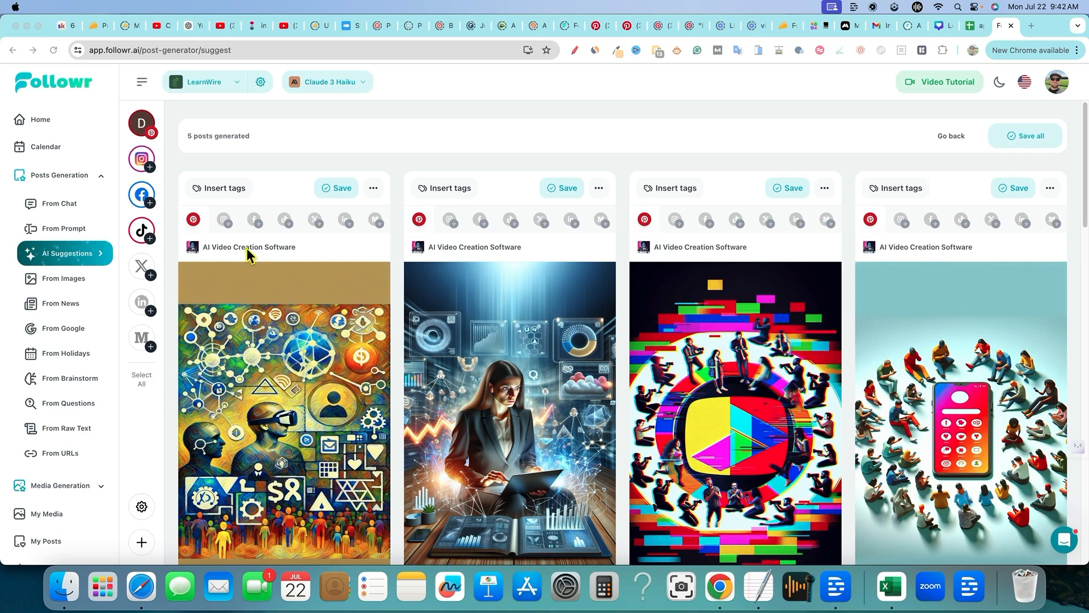
pyautogui.scroll(-5, 250, 258)
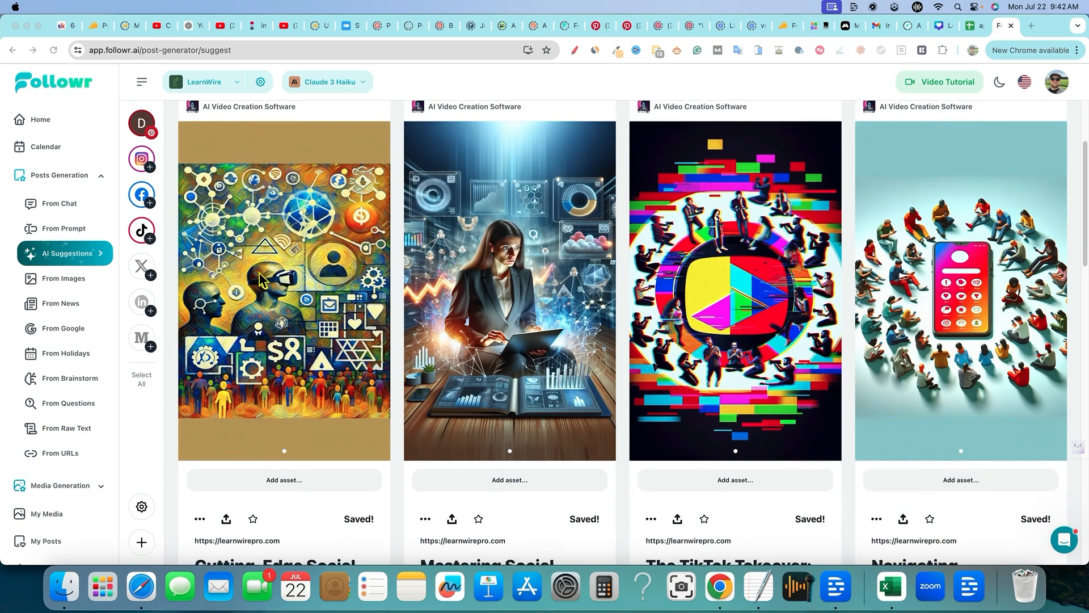
pyautogui.scroll(5, 308, 412)
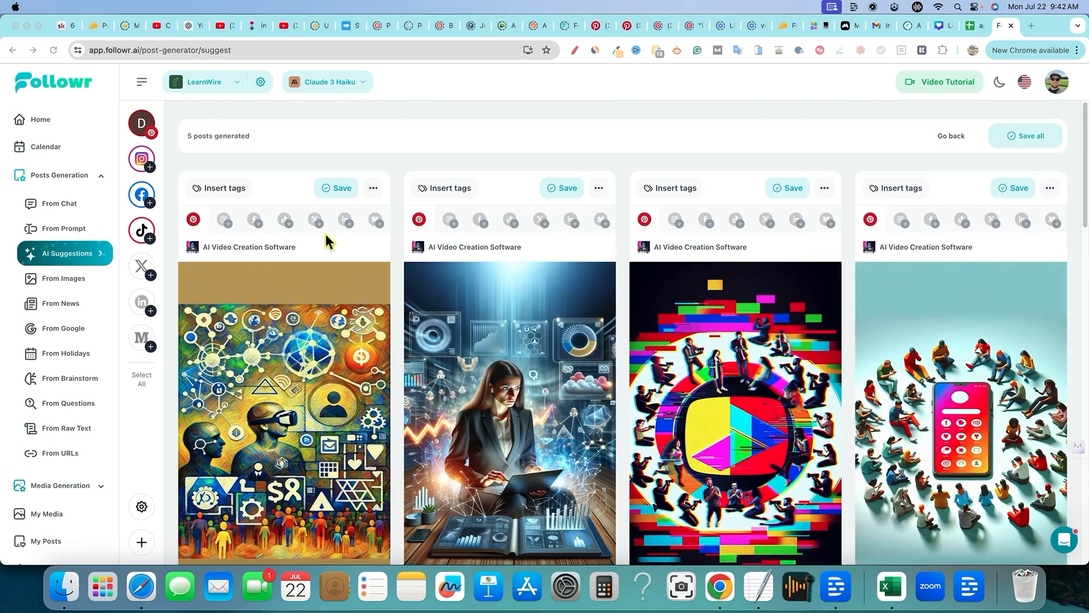
pyautogui.scroll(-3, 365, 336)
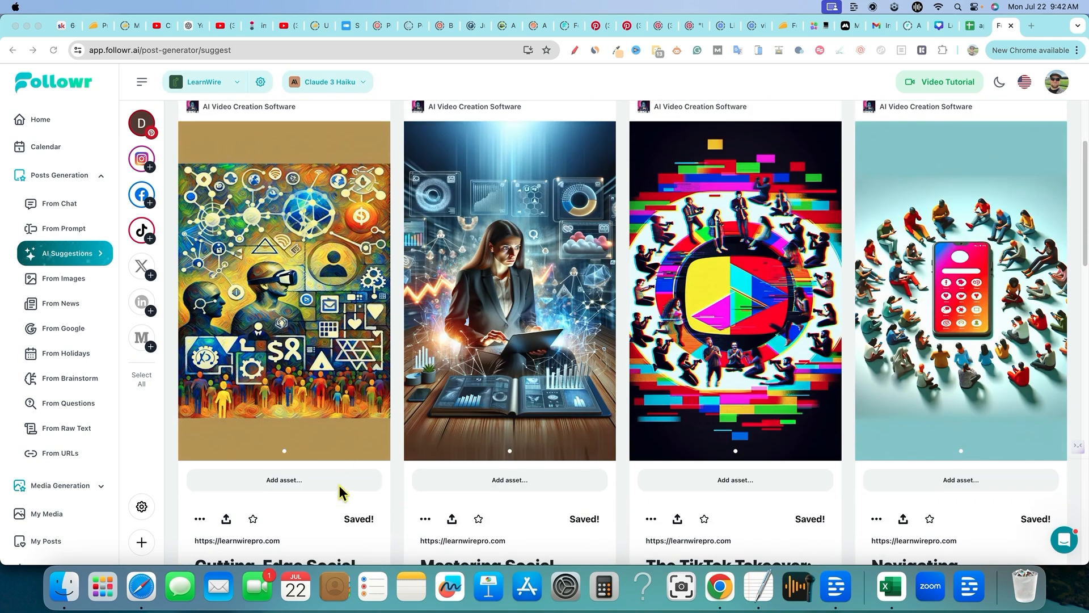
# Step: View the first generated post's image enlarged, close the preview and return to the post's board name
pyautogui.click(306, 348)
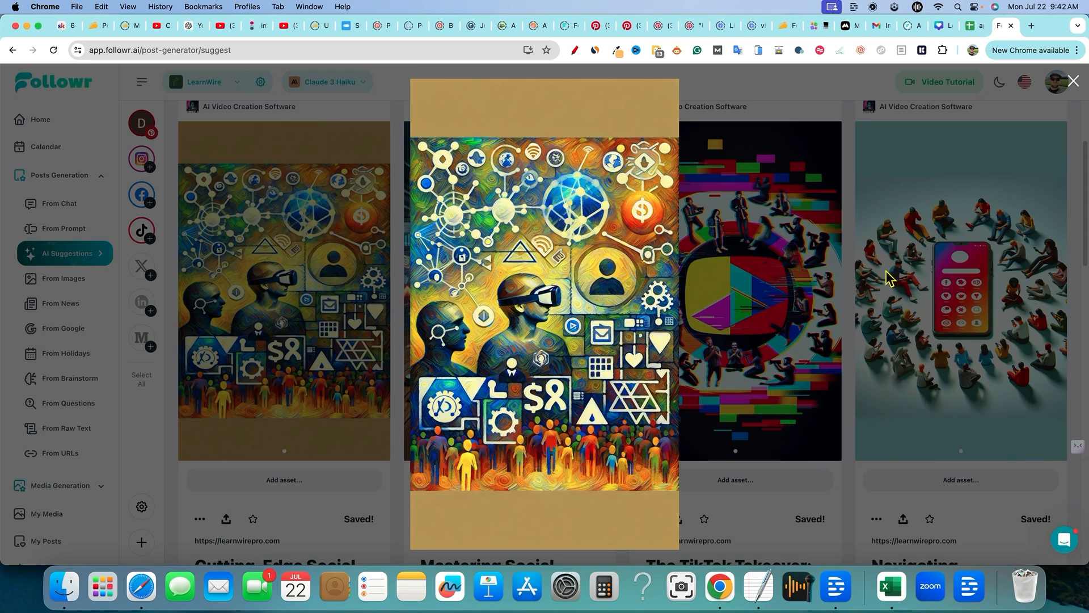
pyautogui.click(1074, 81)
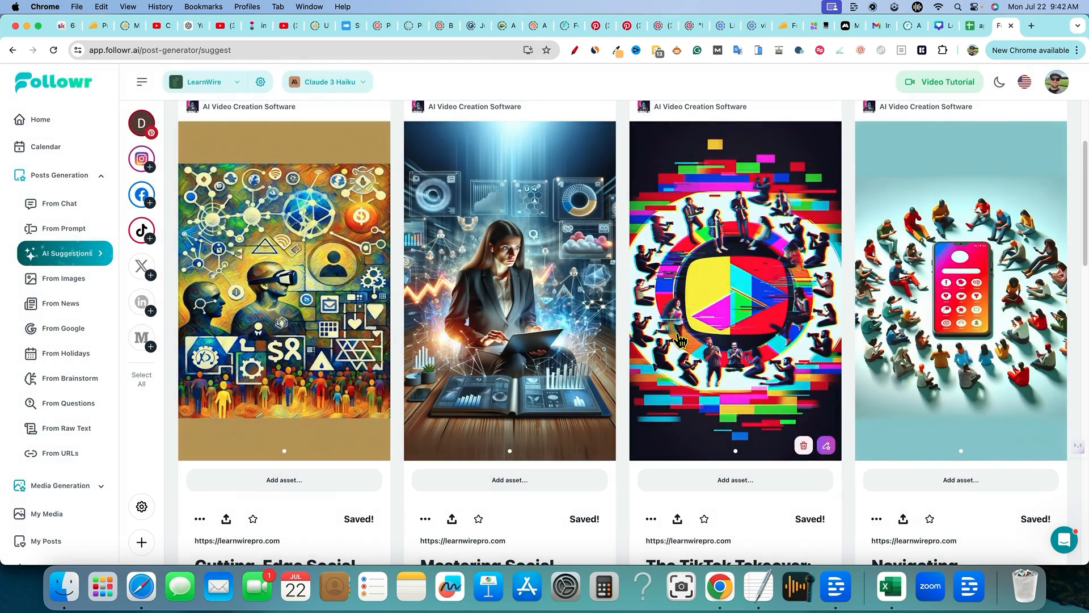
pyautogui.scroll(2, 400, 203)
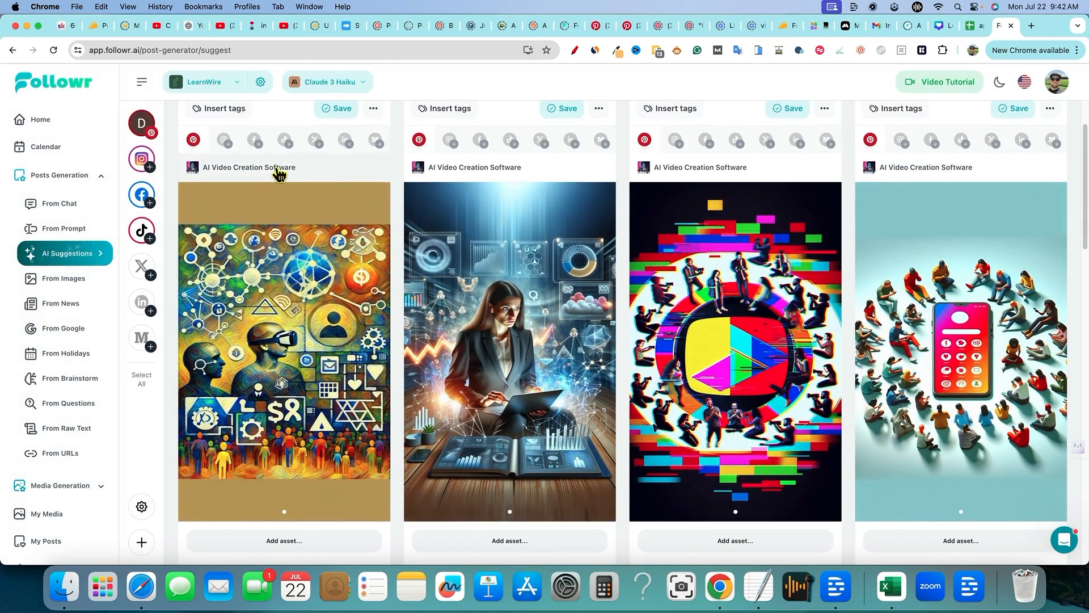
# Step: Assign the first four generated Pinterest posts to the board "my board" instead of AI Video Creation Software
pyautogui.click(277, 168)
pyautogui.click(219, 244)
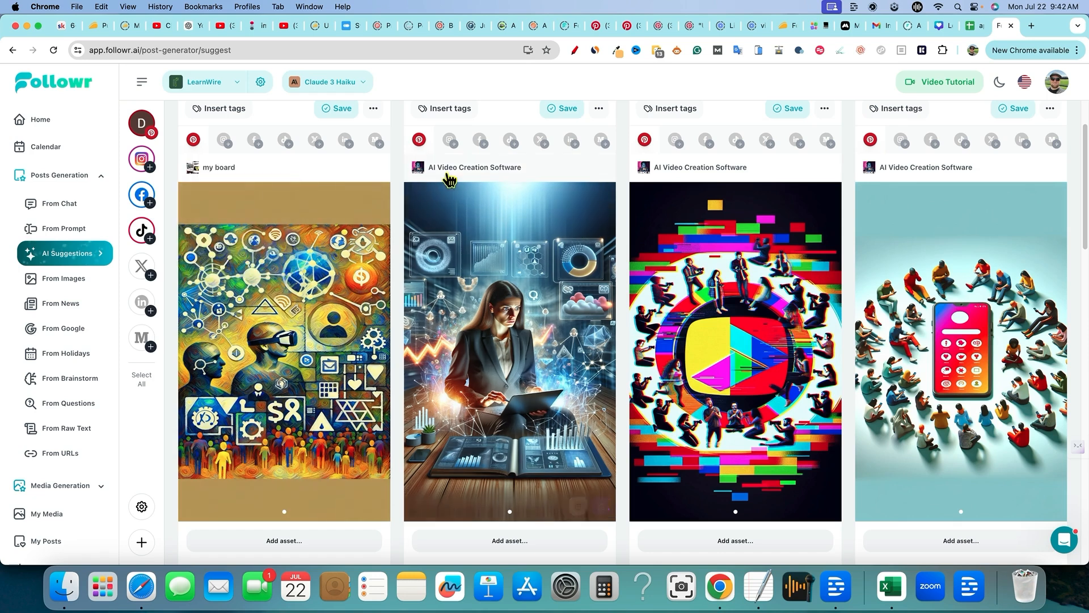
pyautogui.click(454, 168)
pyautogui.click(448, 246)
pyautogui.click(689, 168)
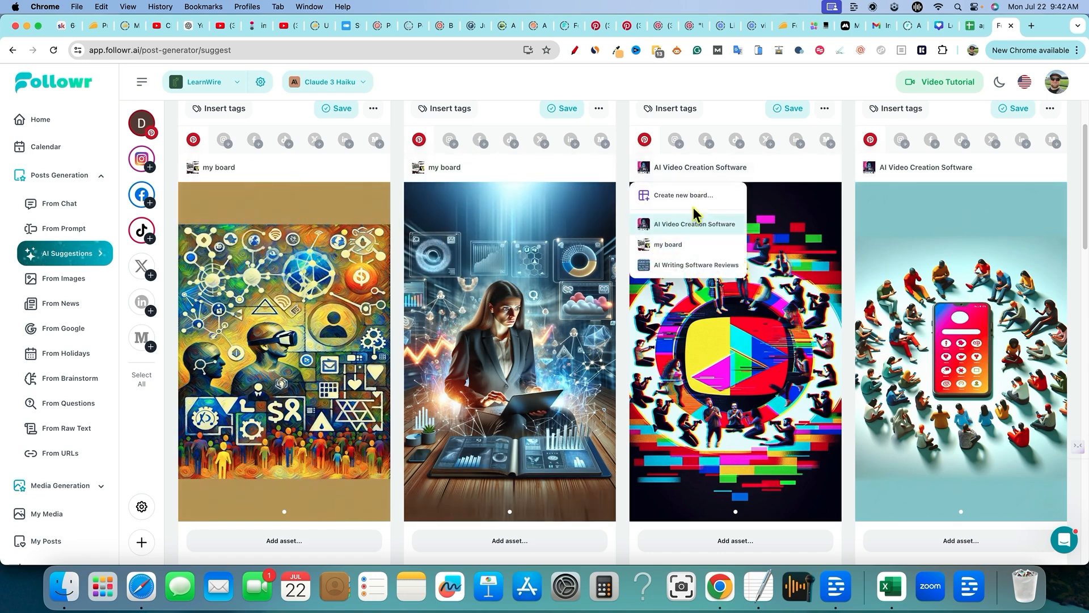
pyautogui.click(684, 248)
pyautogui.click(917, 169)
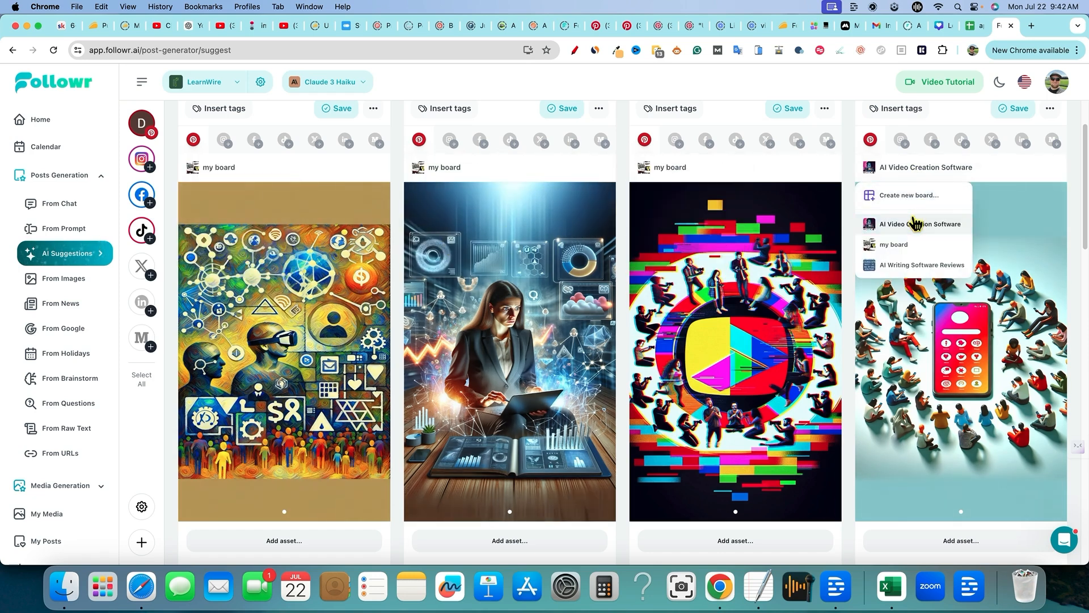
pyautogui.click(910, 247)
# Step: Check the tag options of the first generated post, close them without adding any, and save the first four posts individually
pyautogui.scroll(2, 223, 207)
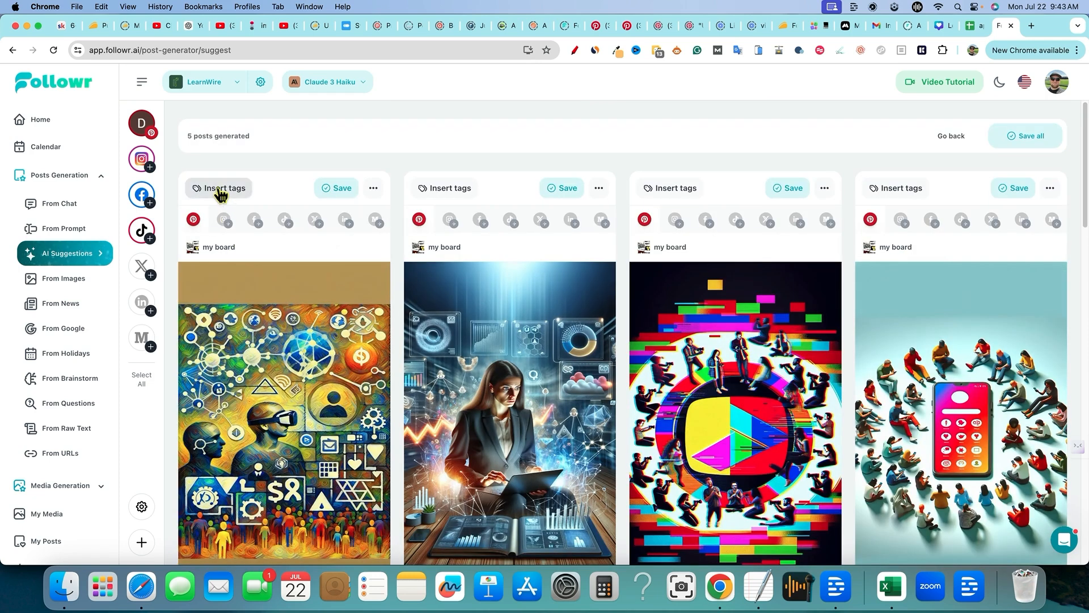
pyautogui.click(223, 188)
pyautogui.click(355, 162)
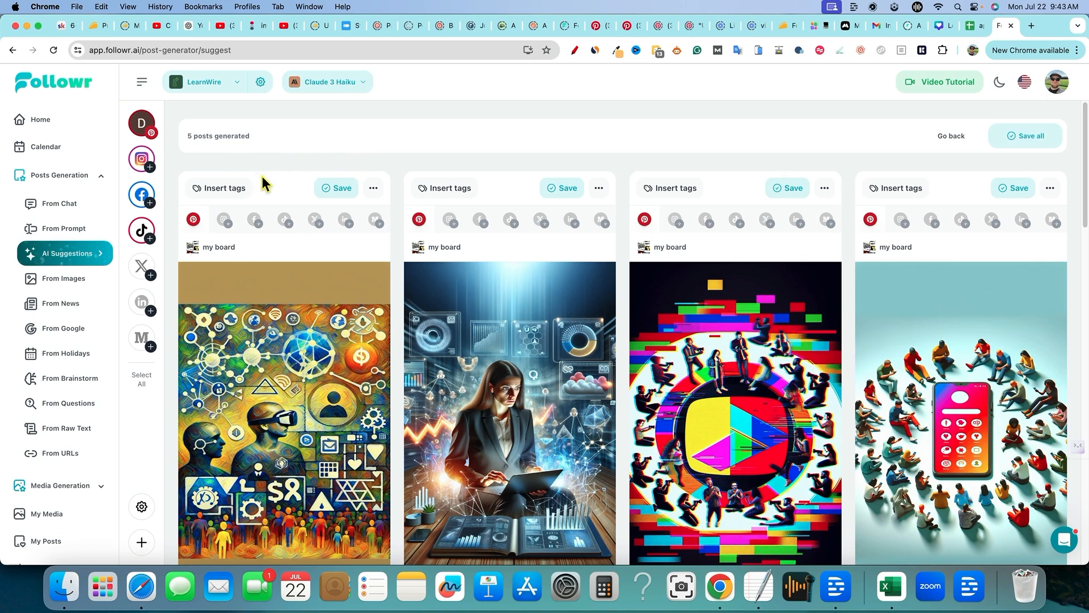
pyautogui.click(340, 193)
pyautogui.click(561, 188)
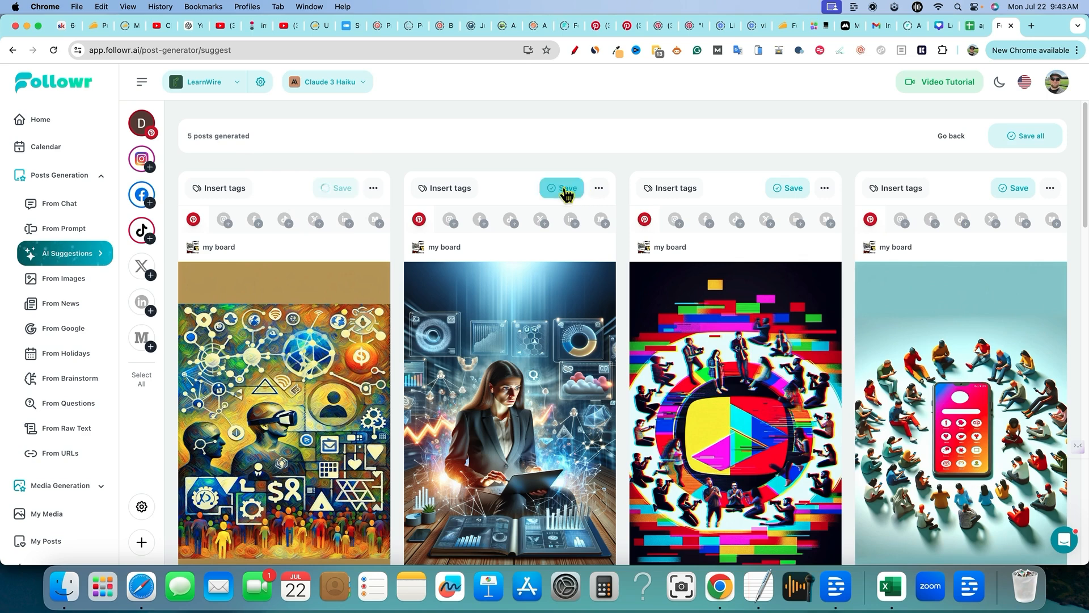
pyautogui.click(785, 190)
pyautogui.click(1013, 188)
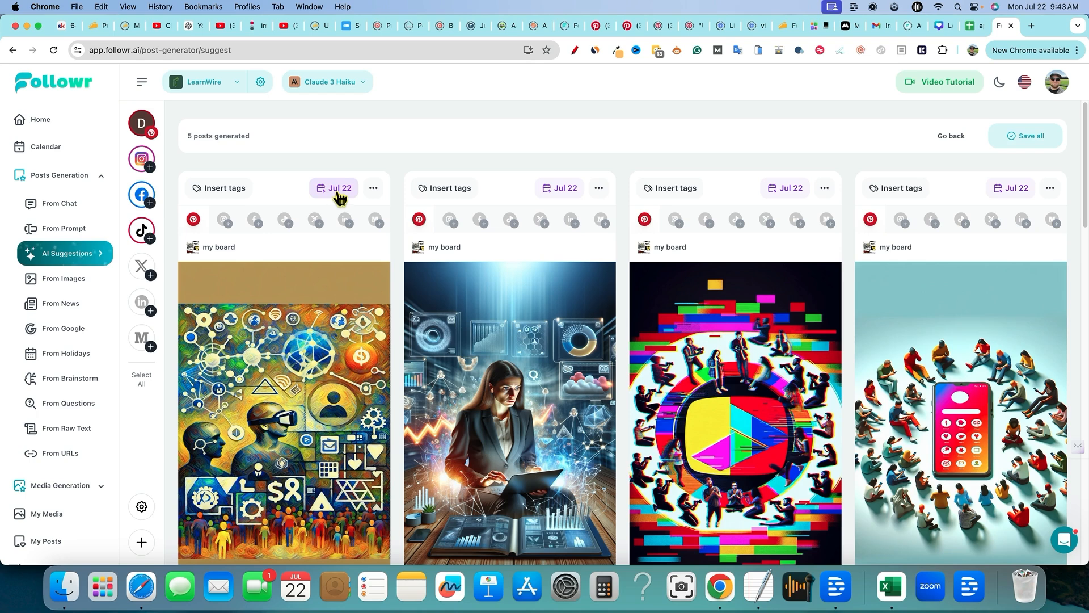
# Step: Check the auto-listed publishing date and time of each of the four saved posts
pyautogui.click(372, 189)
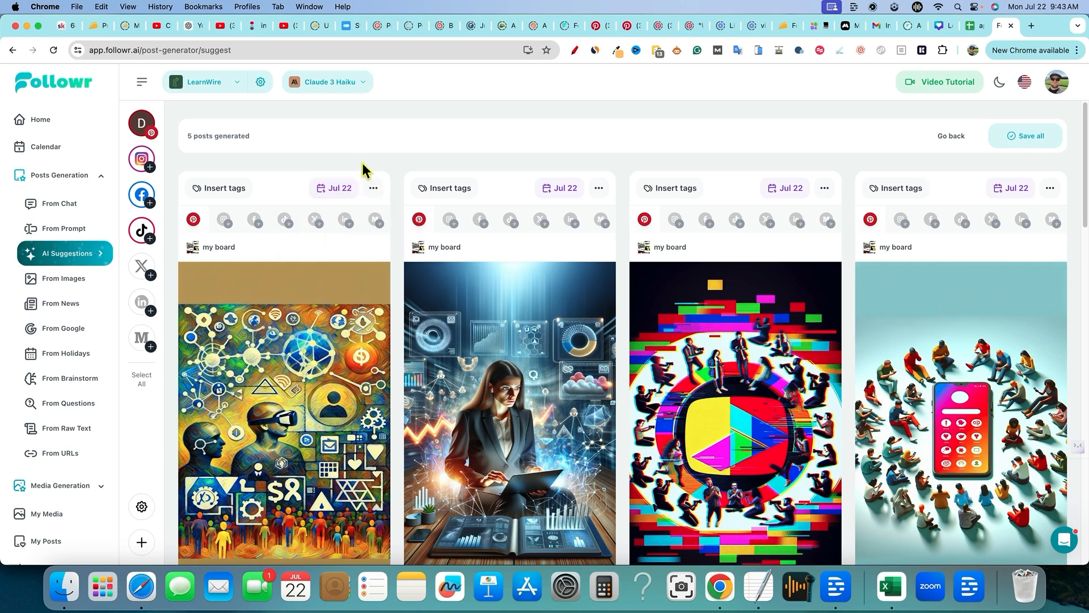
pyautogui.click(332, 190)
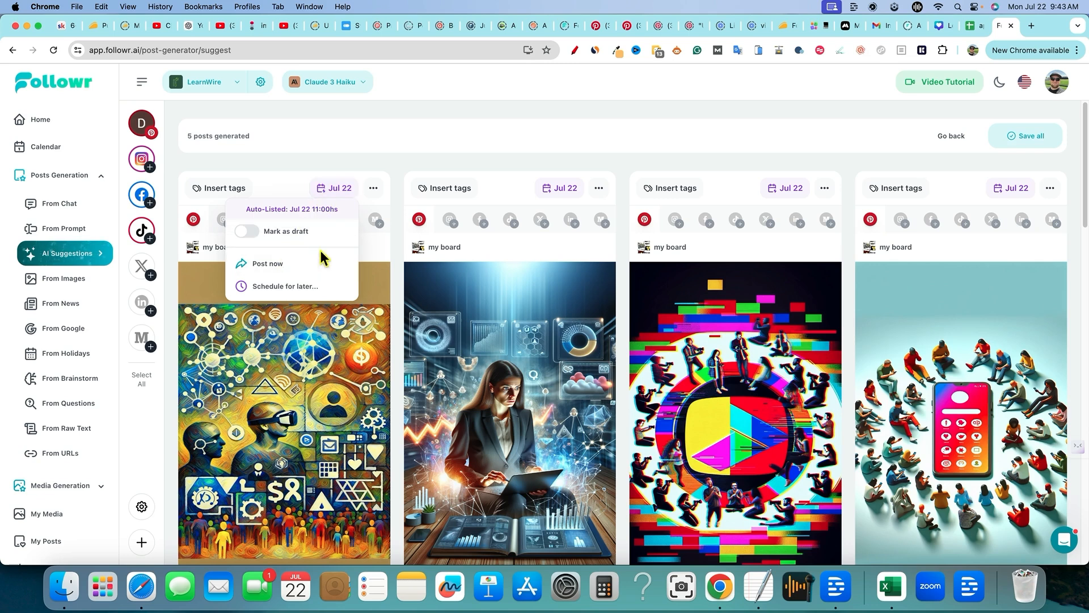
pyautogui.click(413, 166)
pyautogui.click(559, 190)
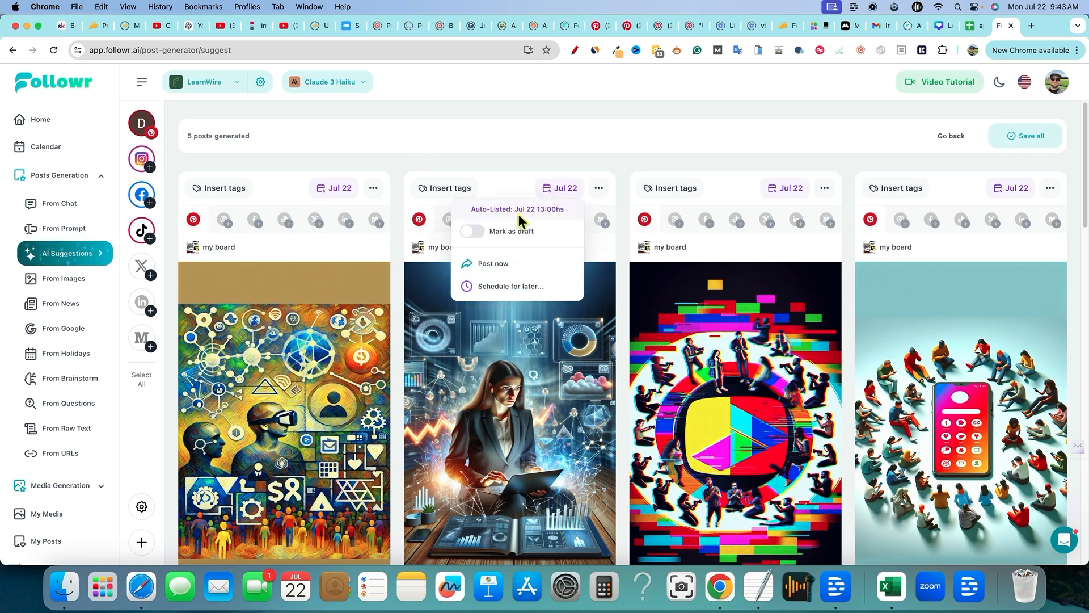
pyautogui.click(616, 164)
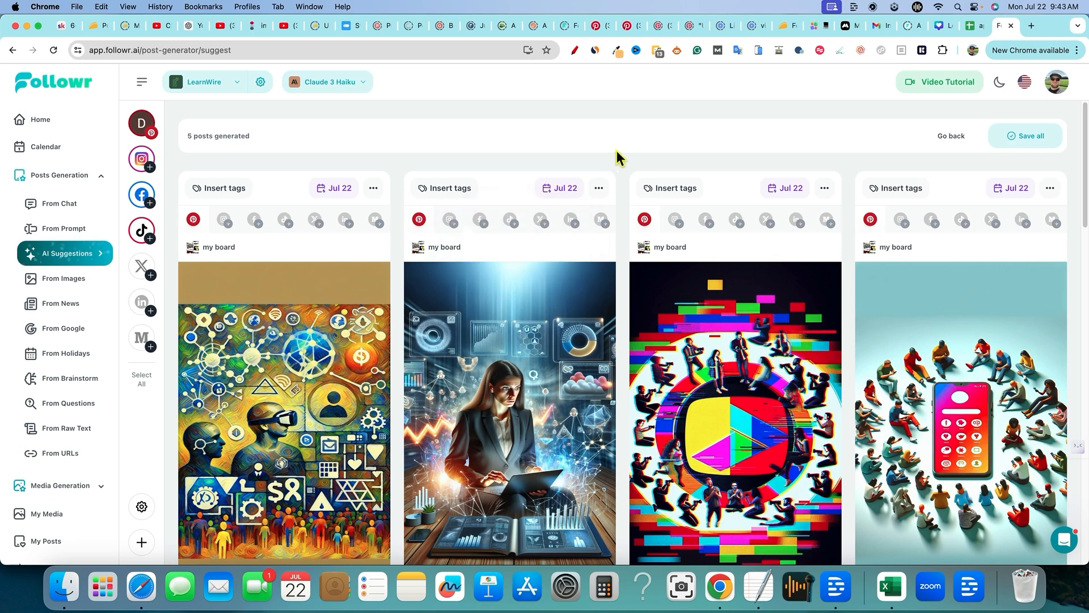
pyautogui.click(785, 191)
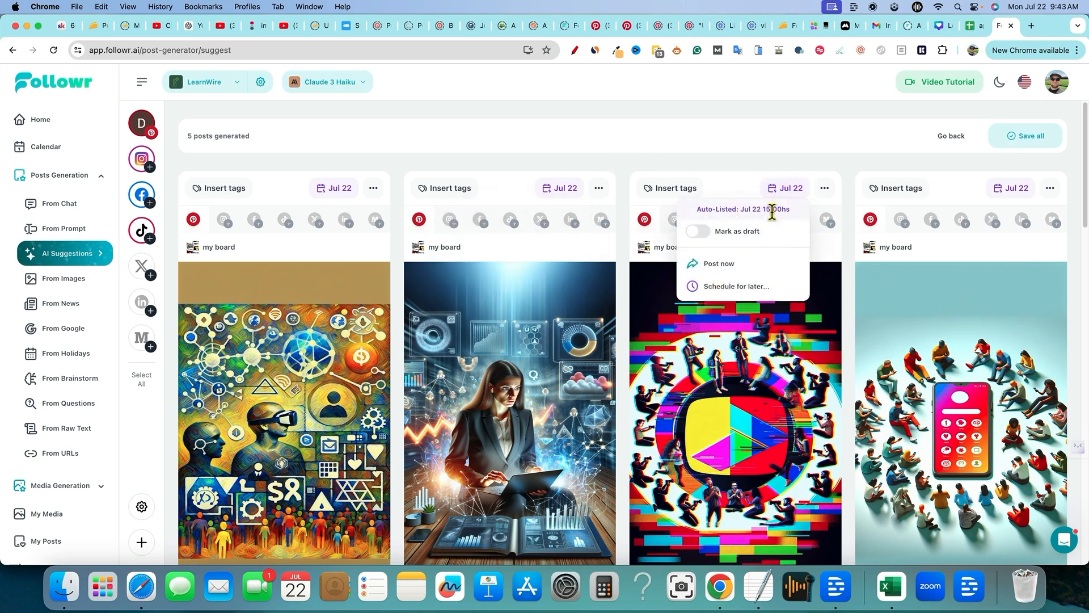
pyautogui.click(998, 193)
pyautogui.click(1003, 195)
pyautogui.click(1004, 195)
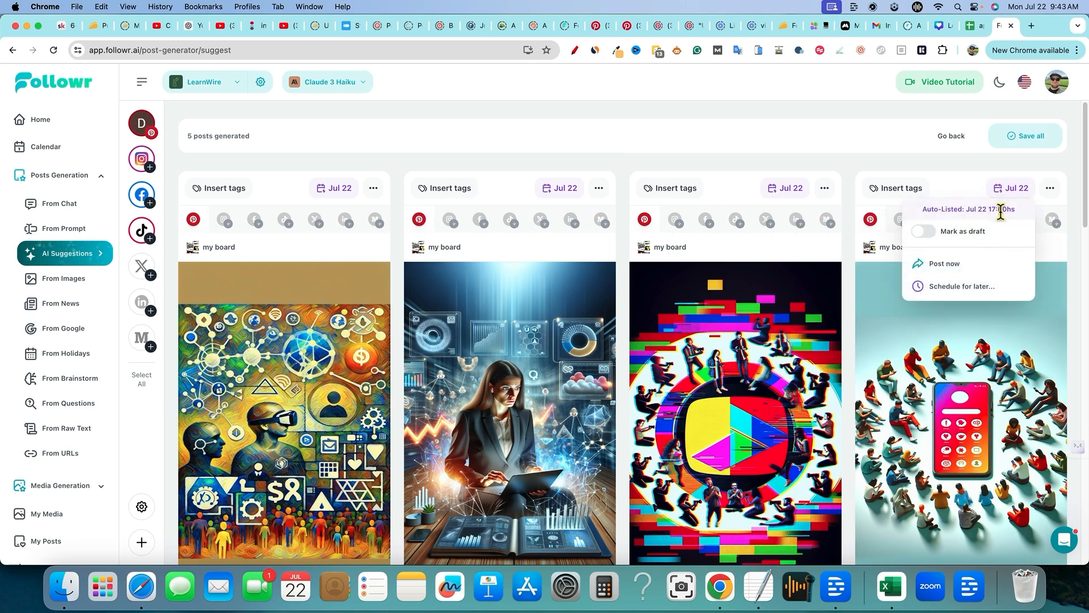
pyautogui.click(864, 164)
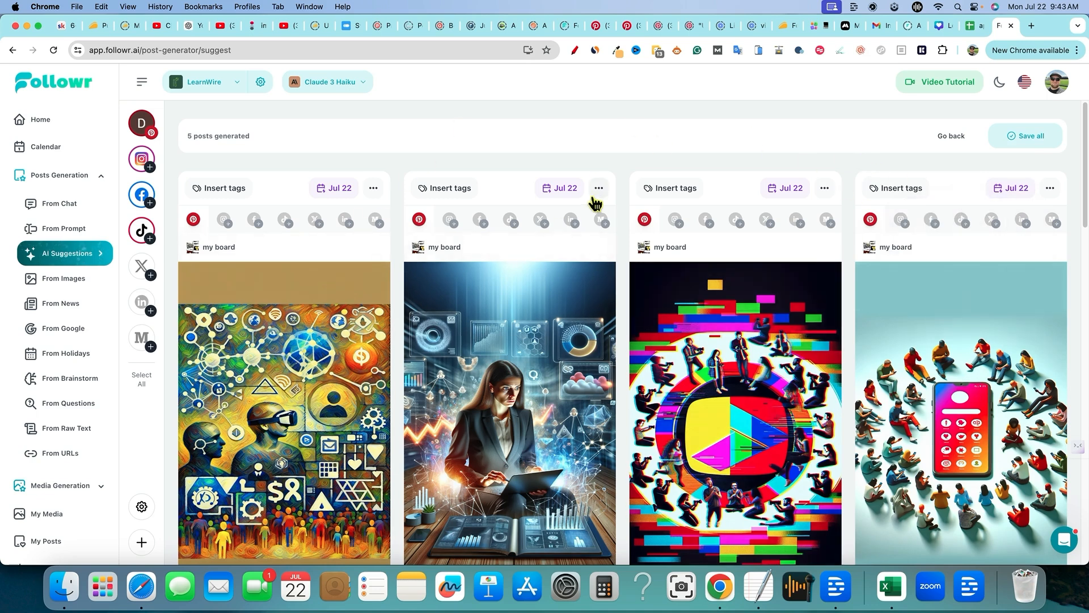
pyautogui.scroll(-3, 505, 231)
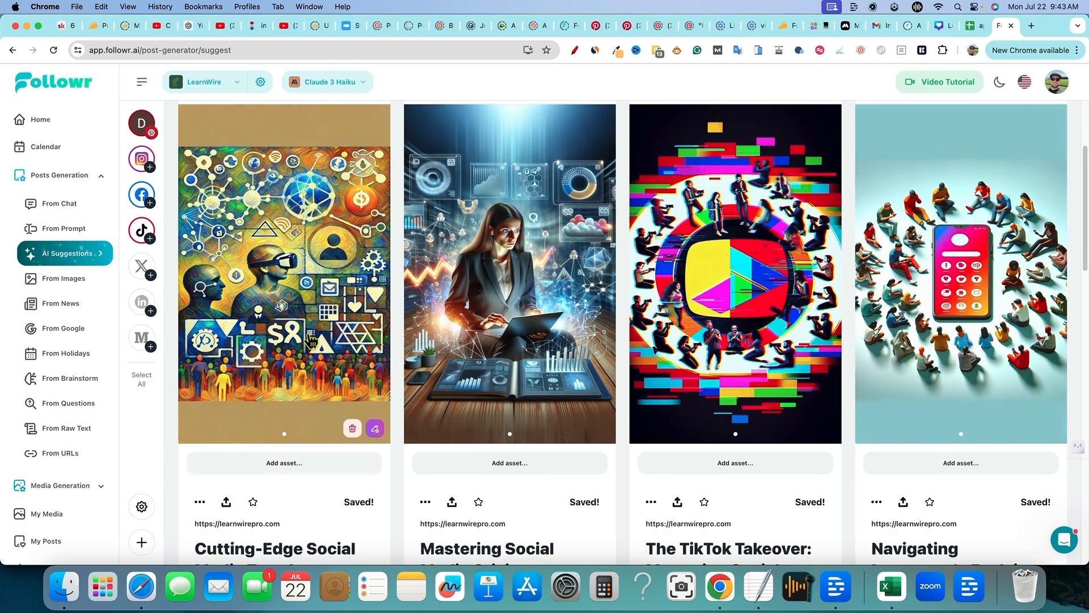
pyautogui.scroll(4, 309, 170)
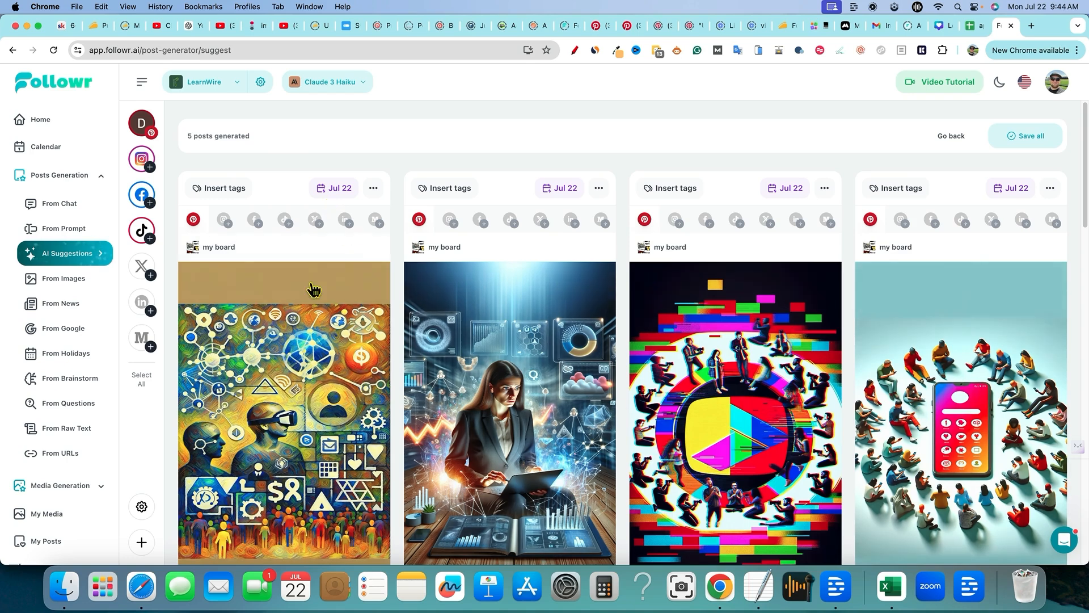
pyautogui.scroll(-2, 400, 321)
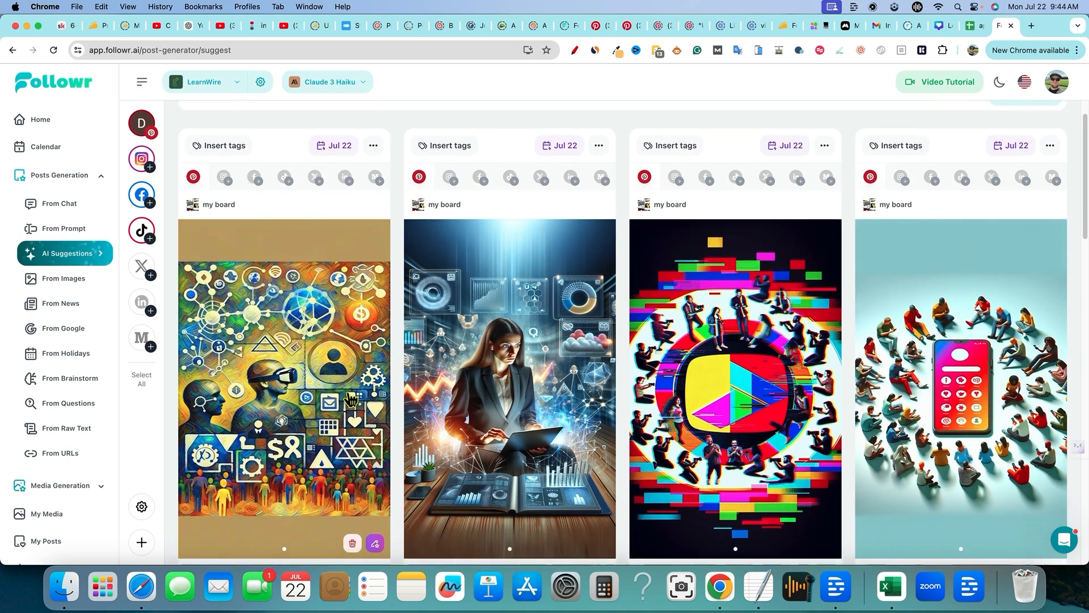
pyautogui.scroll(1, 348, 363)
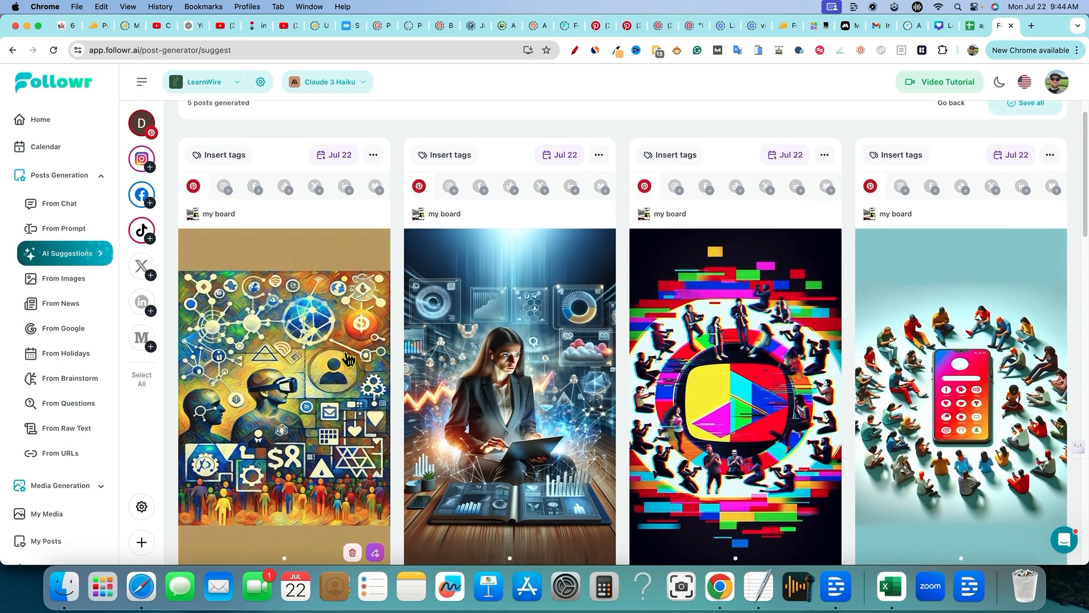
pyautogui.scroll(2, 348, 360)
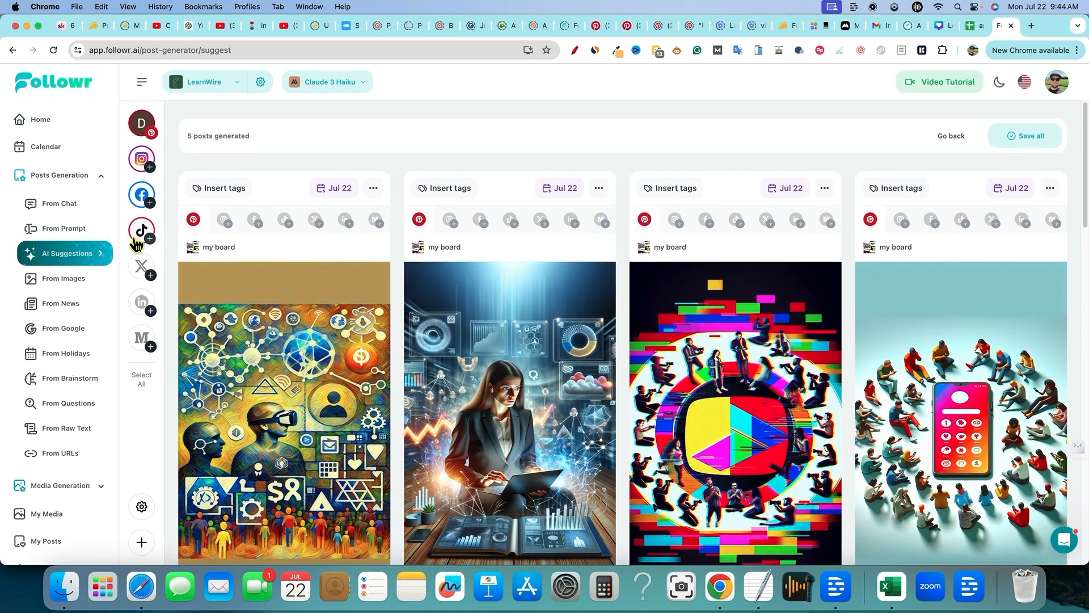
# Step: Open the calendar's week view and examine the autolisted posts placed on Monday, July 22
pyautogui.click(45, 150)
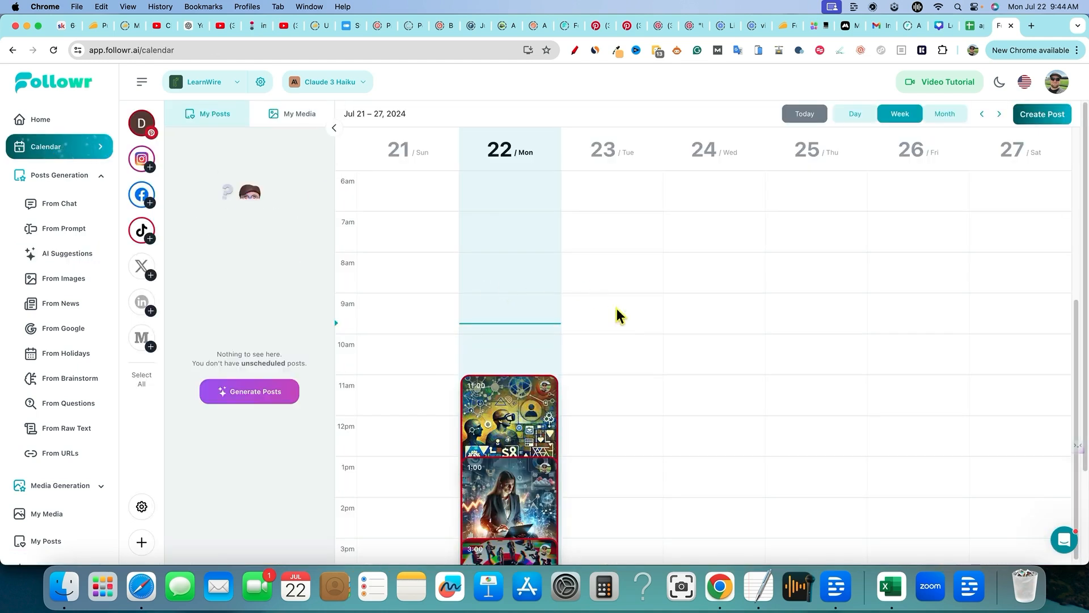
pyautogui.scroll(-3, 628, 322)
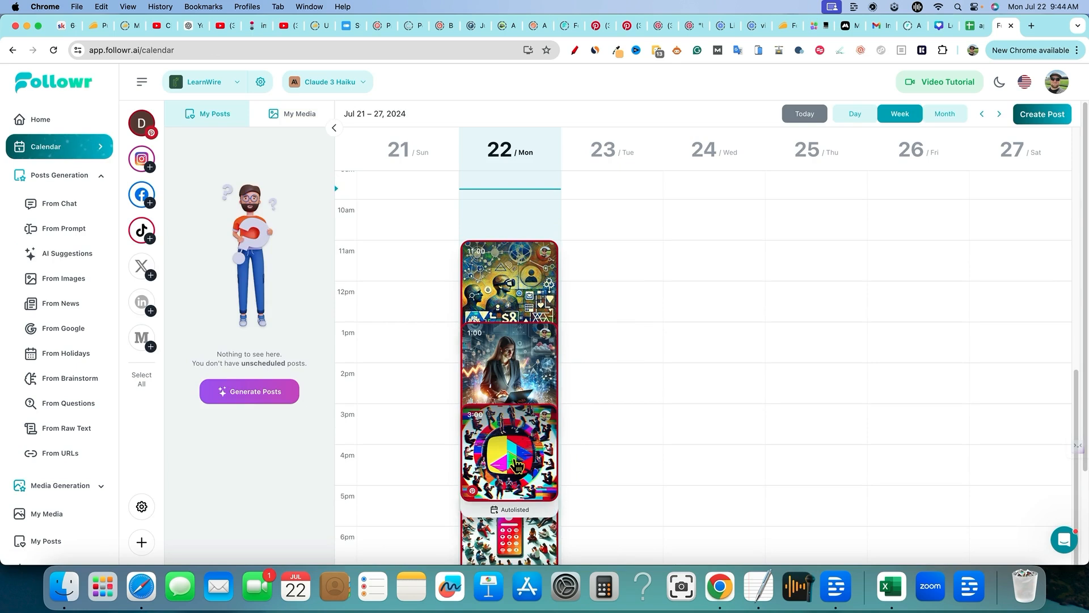
pyautogui.scroll(-2, 521, 461)
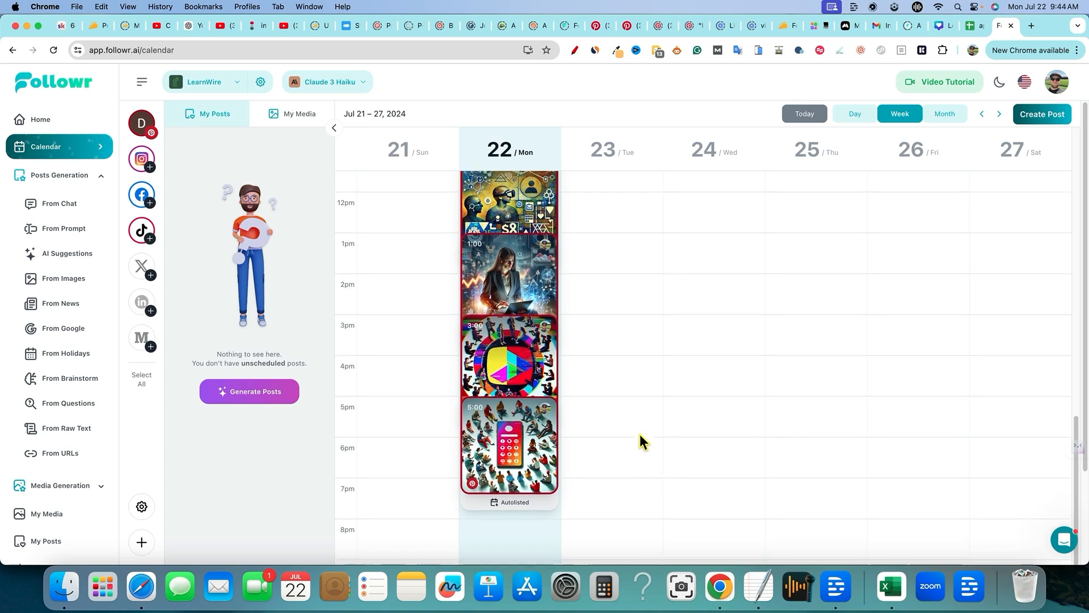
pyautogui.scroll(1, 639, 434)
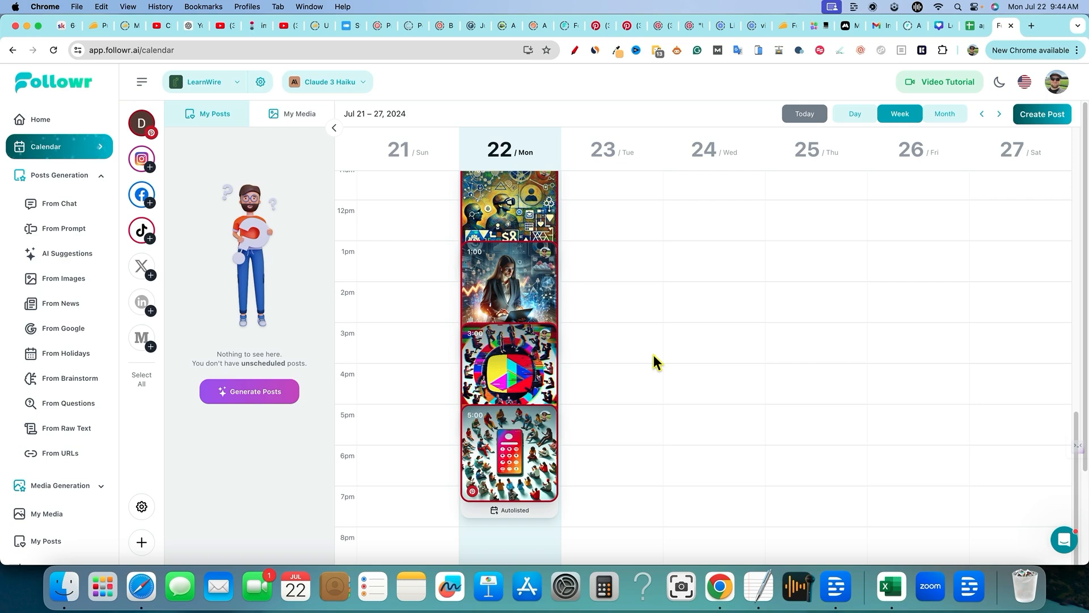
pyautogui.scroll(1, 660, 382)
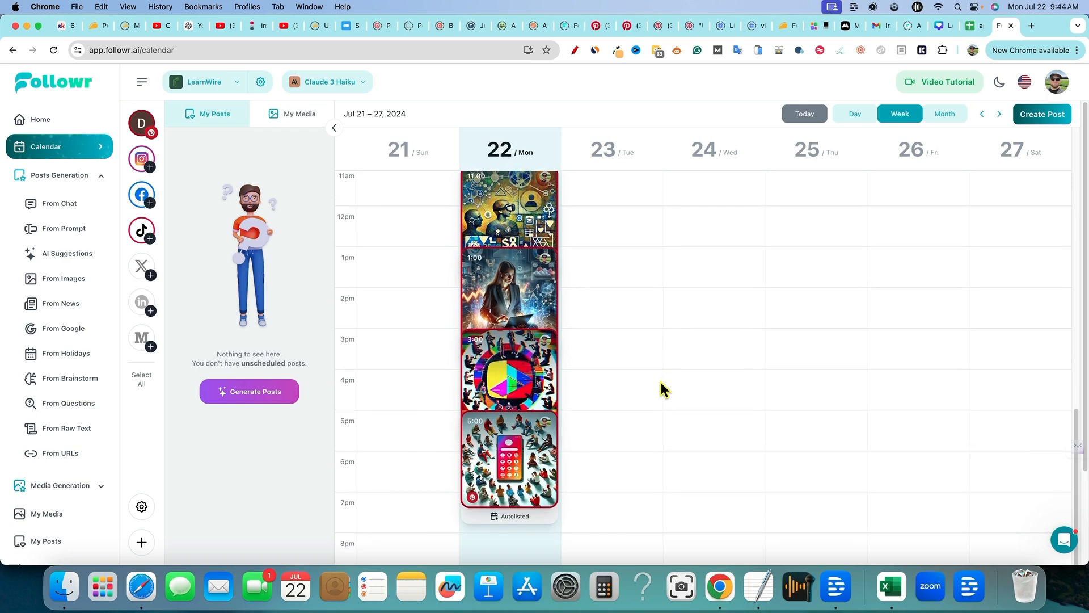
pyautogui.scroll(-1, 660, 382)
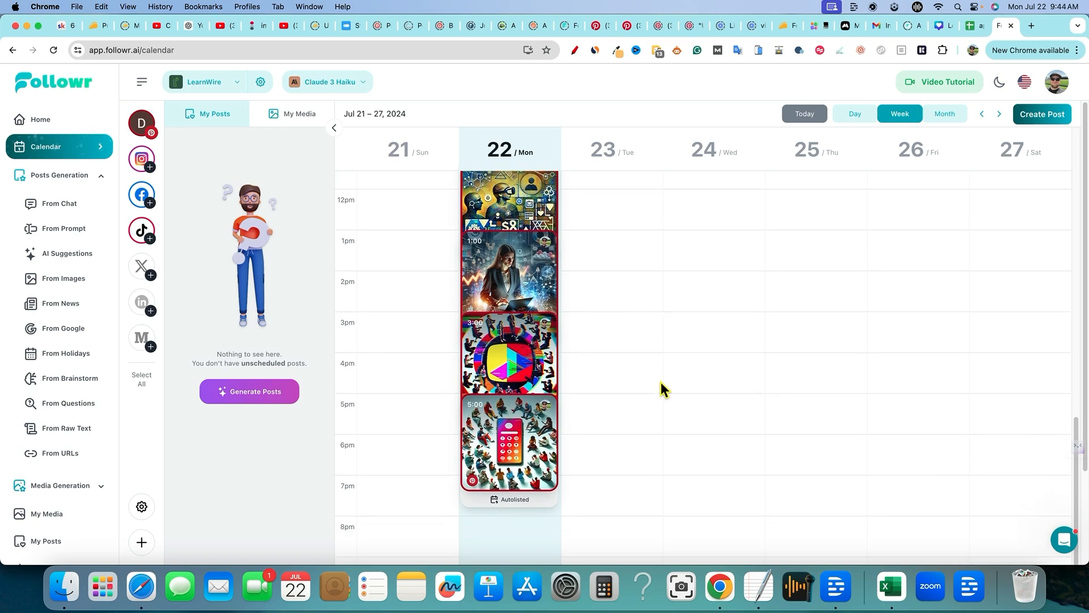
pyautogui.scroll(1, 661, 382)
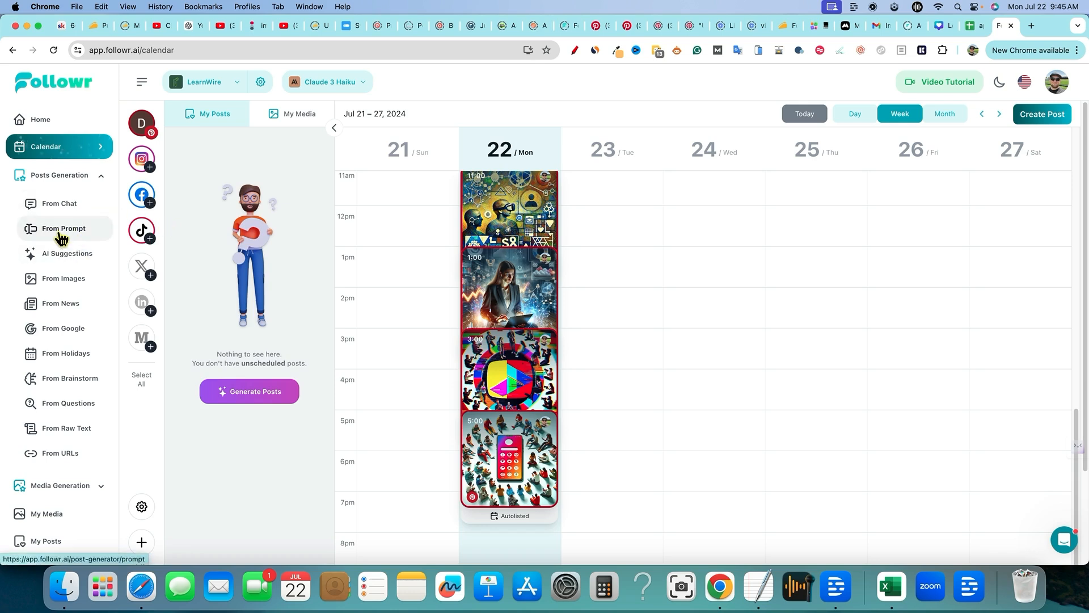
# Step: Open the news-based post generator and search its articles for the topic "youtube editing"
pyautogui.click(64, 305)
pyautogui.scroll(-1, 641, 420)
pyautogui.moveTo(466, 264); pyautogui.dragTo(349, 255)
pyautogui.write('youtube editing')
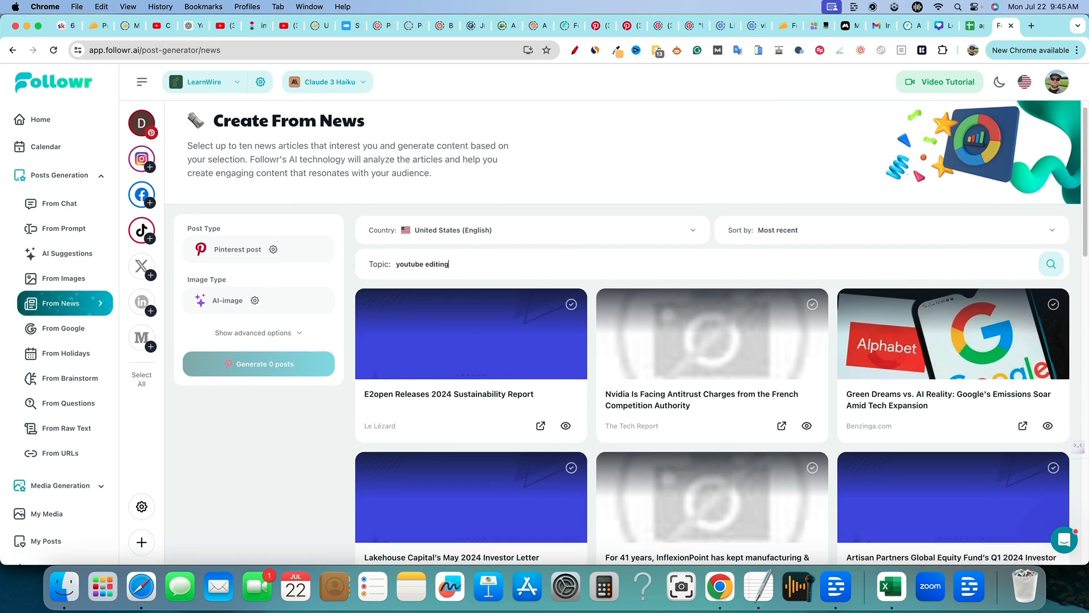
pyautogui.press('Return')
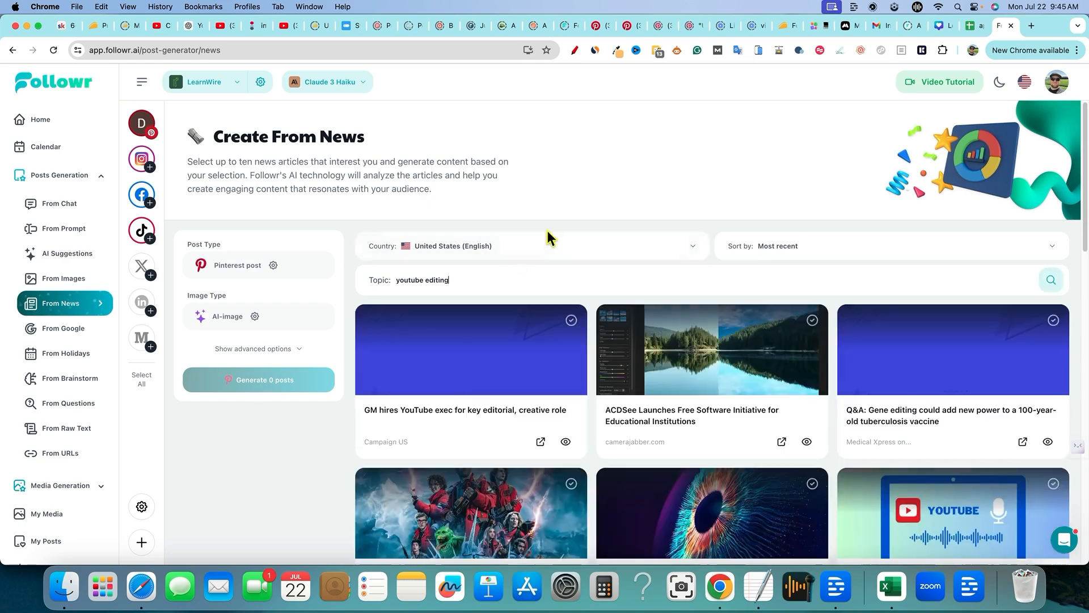
# Step: Select the ACDSee, GM YouTube exec, Ghostbusters, YouTube audio recording and Microsoft video-editing app articles, and generate 5 Pinterest posts with AI images
pyautogui.scroll(-1, 566, 381)
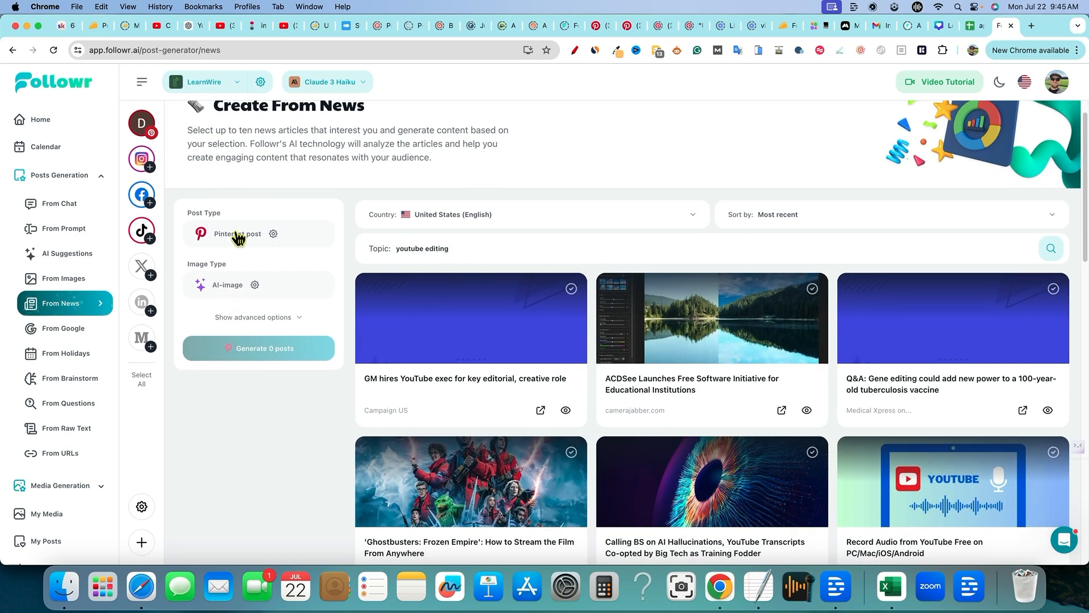
pyautogui.scroll(-1, 666, 392)
pyautogui.click(660, 378)
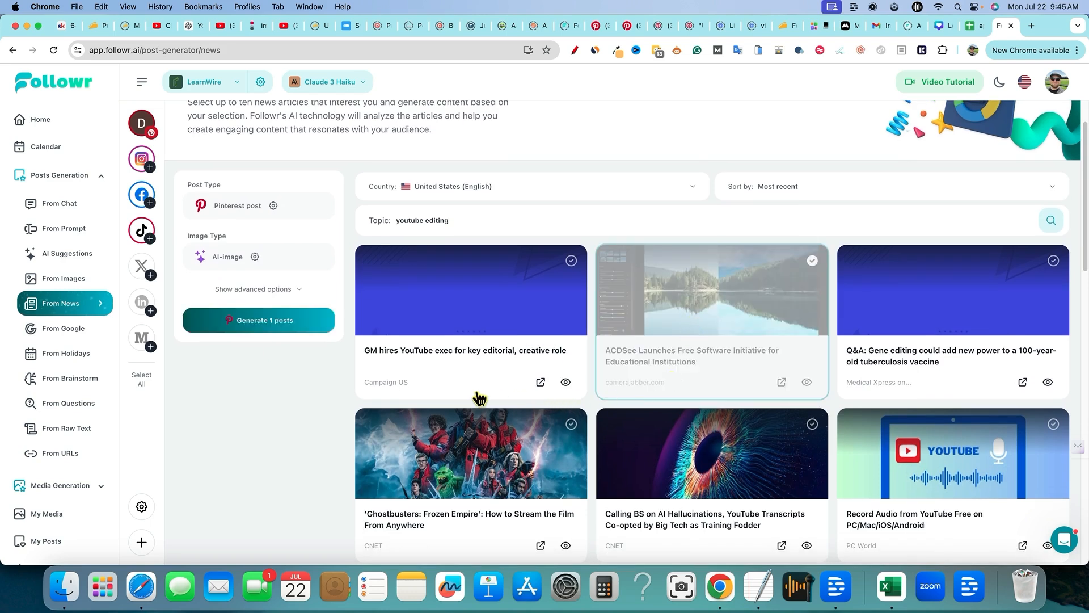
pyautogui.click(462, 316)
pyautogui.click(491, 469)
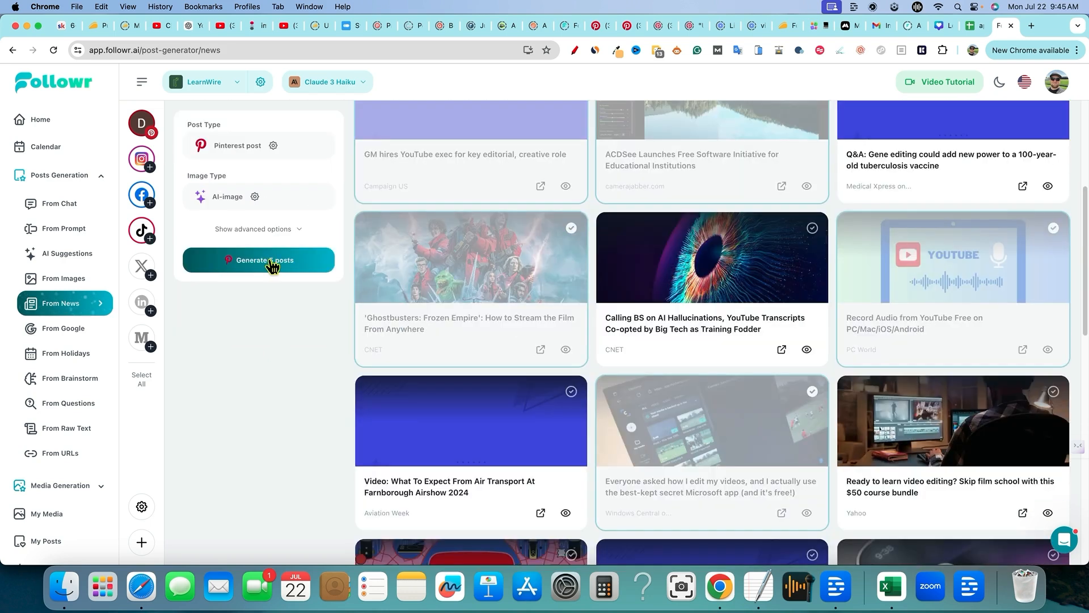
pyautogui.click(271, 261)
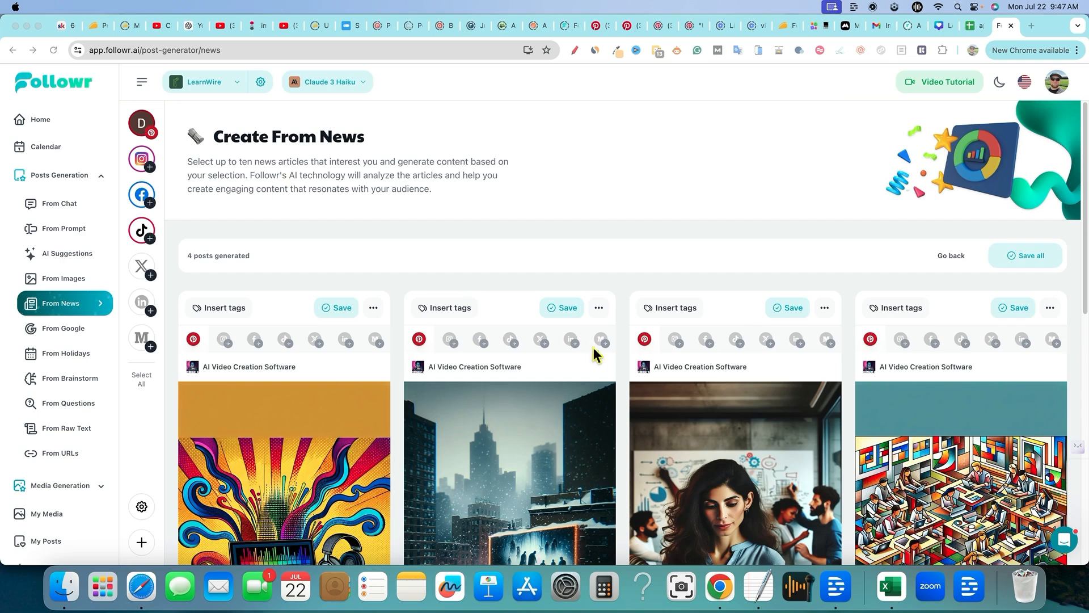
# Step: Examine the posts generated from the news articles, including their images, titles, descriptions and links
pyautogui.scroll(-1, 495, 362)
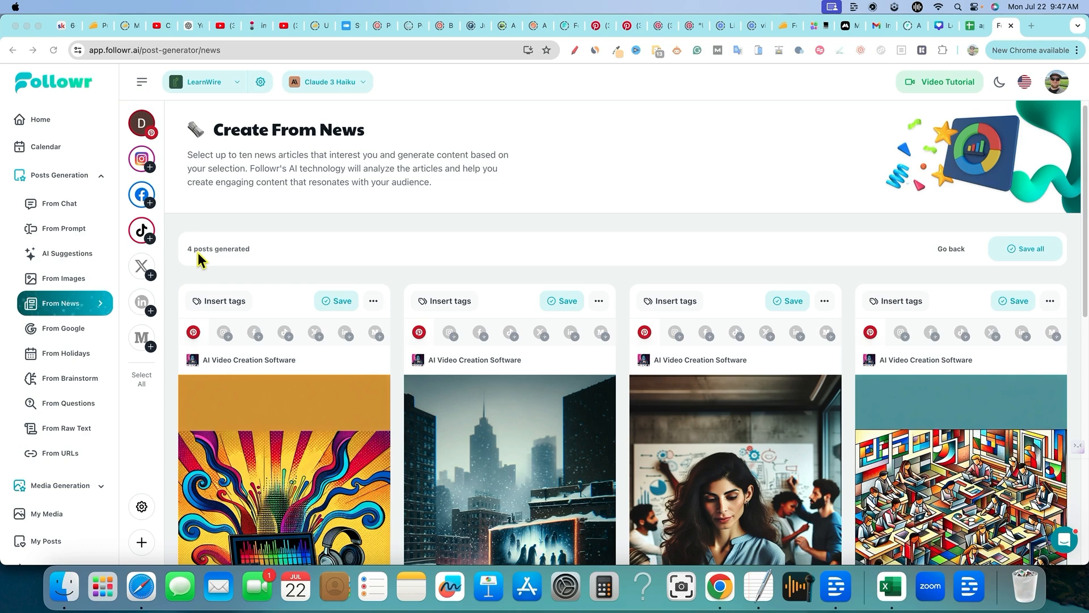
pyautogui.scroll(-3, 197, 253)
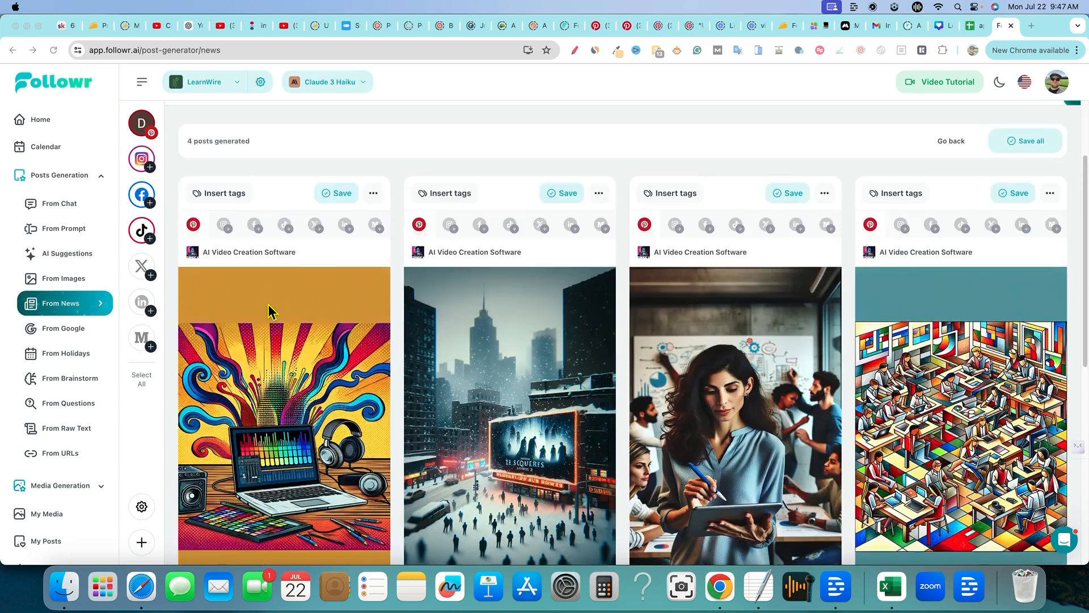
pyautogui.scroll(-10, 500, 383)
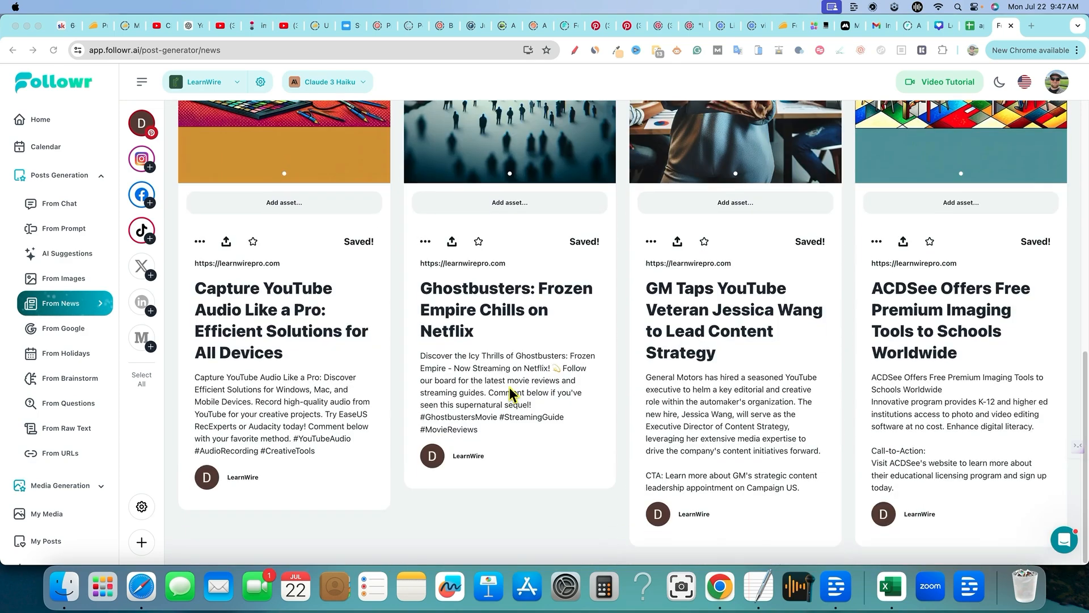
# Step: Compare the four news-based posts' AI images against their headlines, body text, hashtags and calls to action
pyautogui.scroll(10, 403, 356)
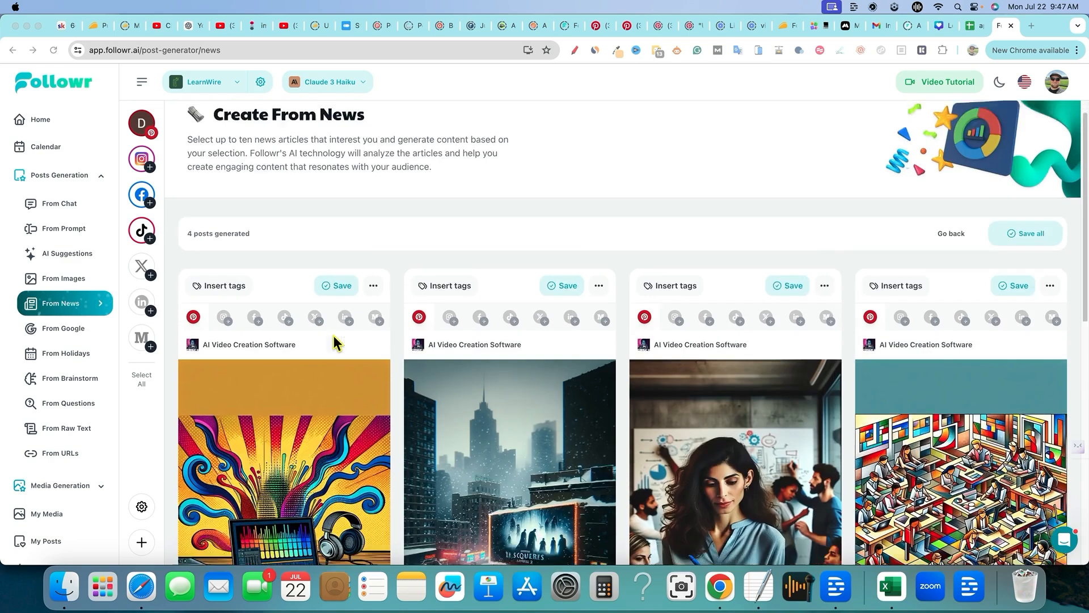
pyautogui.scroll(-3, 332, 335)
pyautogui.scroll(-5, 272, 336)
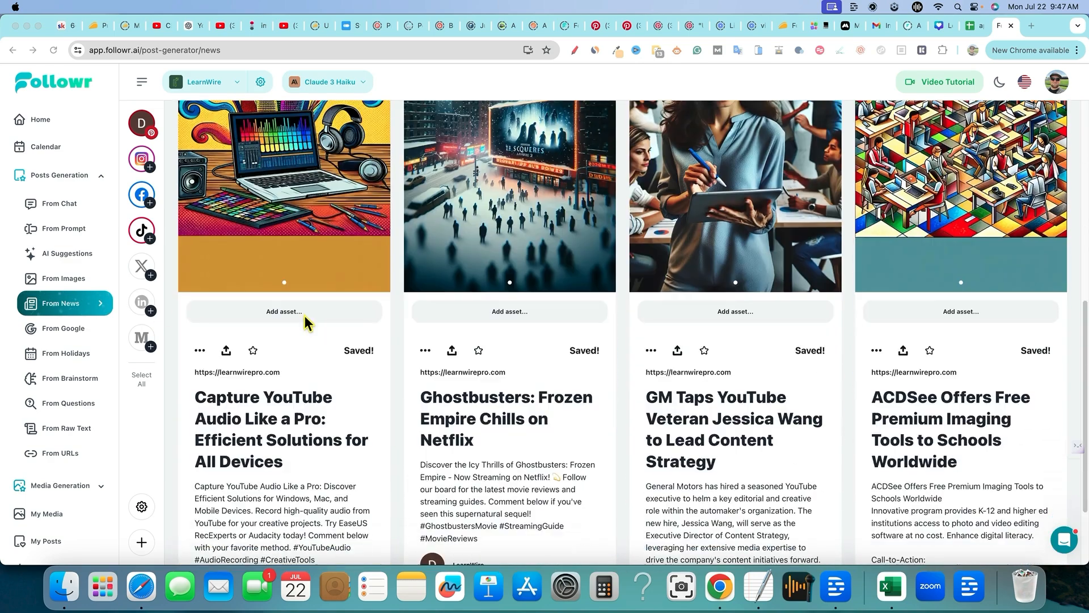
pyautogui.scroll(-2, 289, 363)
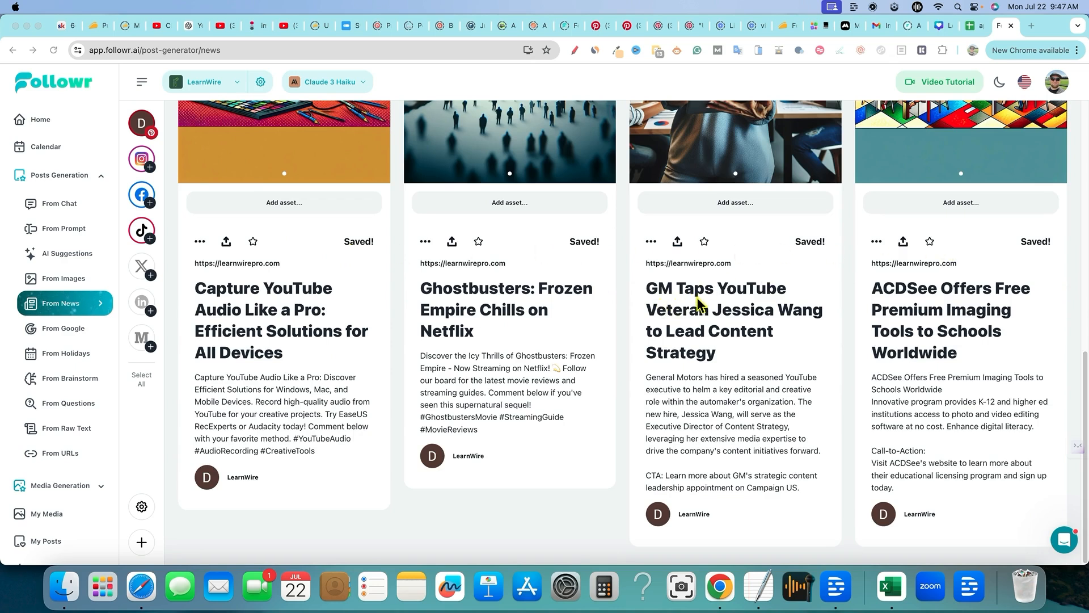
pyautogui.scroll(10, 375, 278)
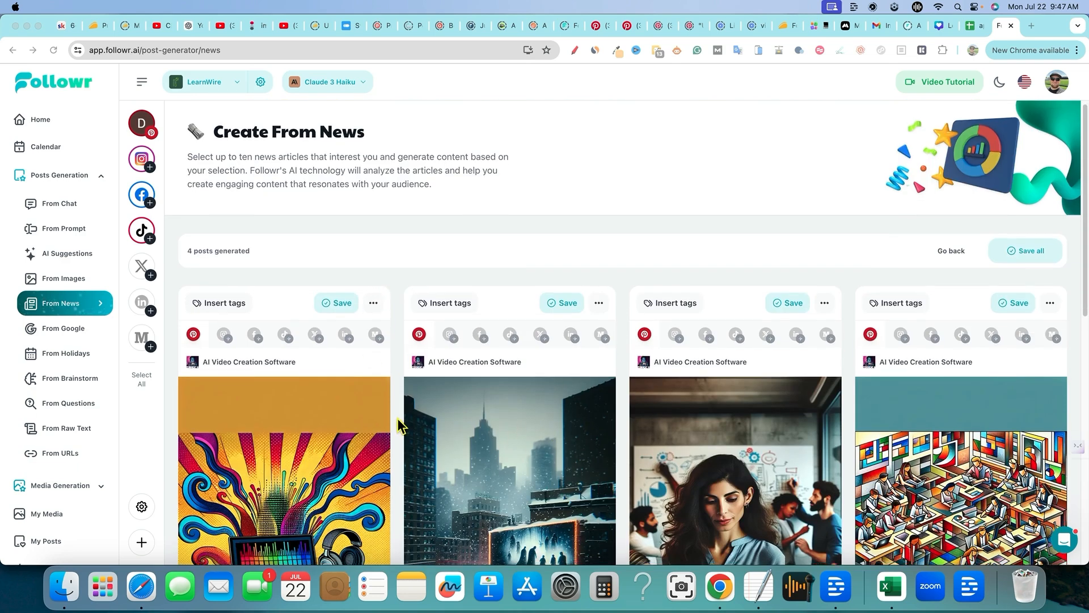
pyautogui.scroll(-2, 397, 426)
pyautogui.scroll(-3, 375, 423)
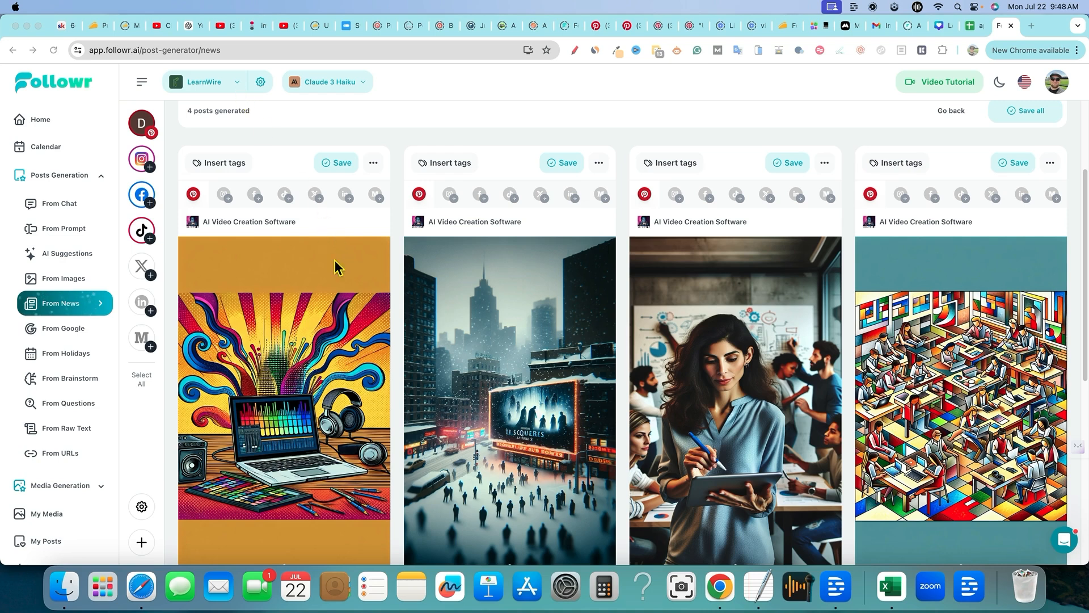
pyautogui.scroll(-1, 334, 281)
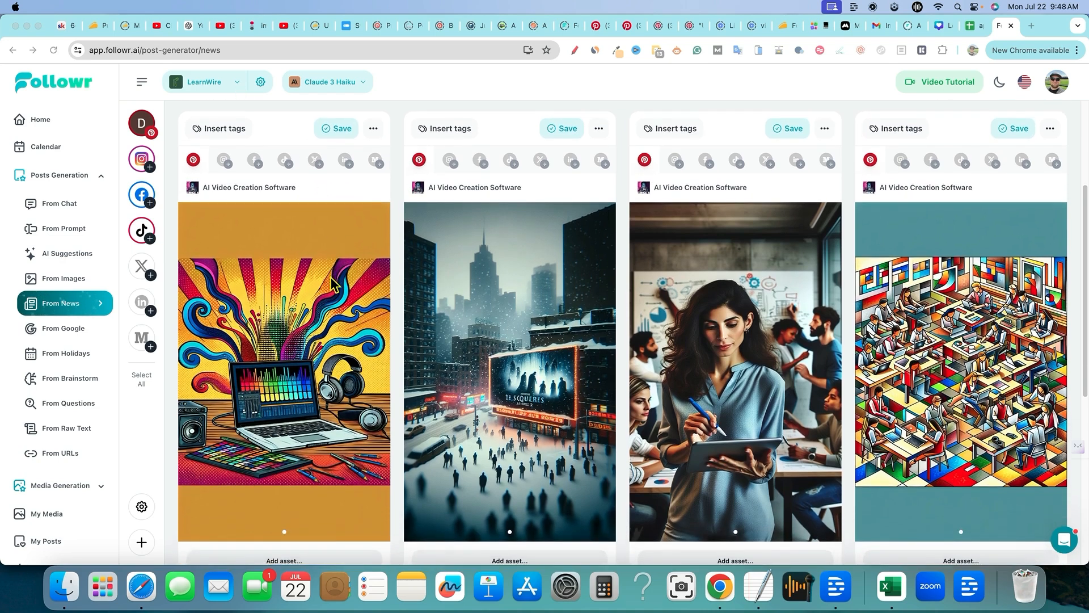
pyautogui.scroll(-10, 334, 283)
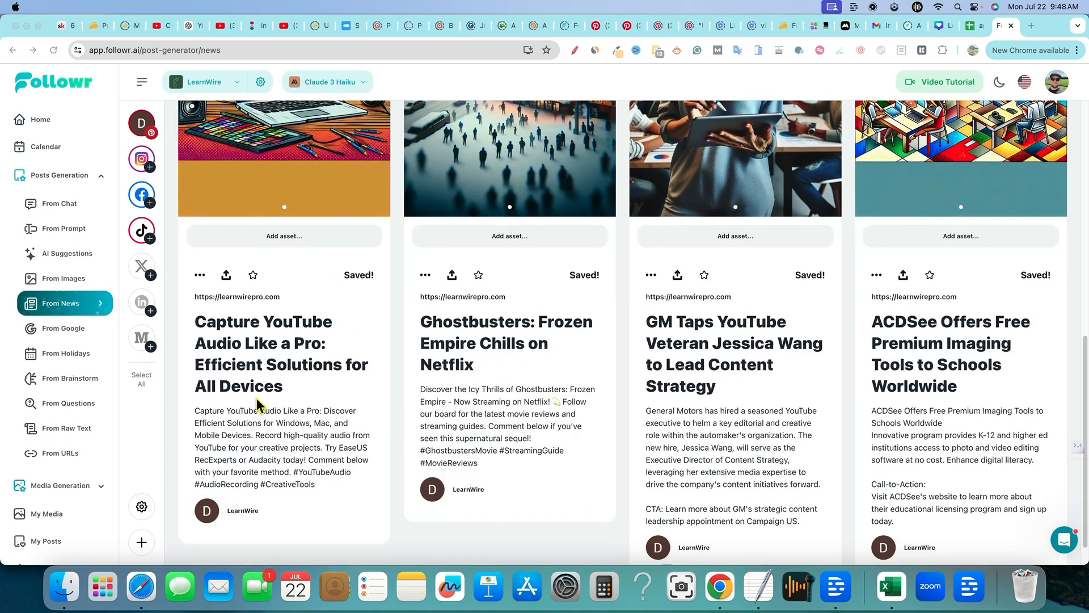
pyautogui.scroll(8, 539, 355)
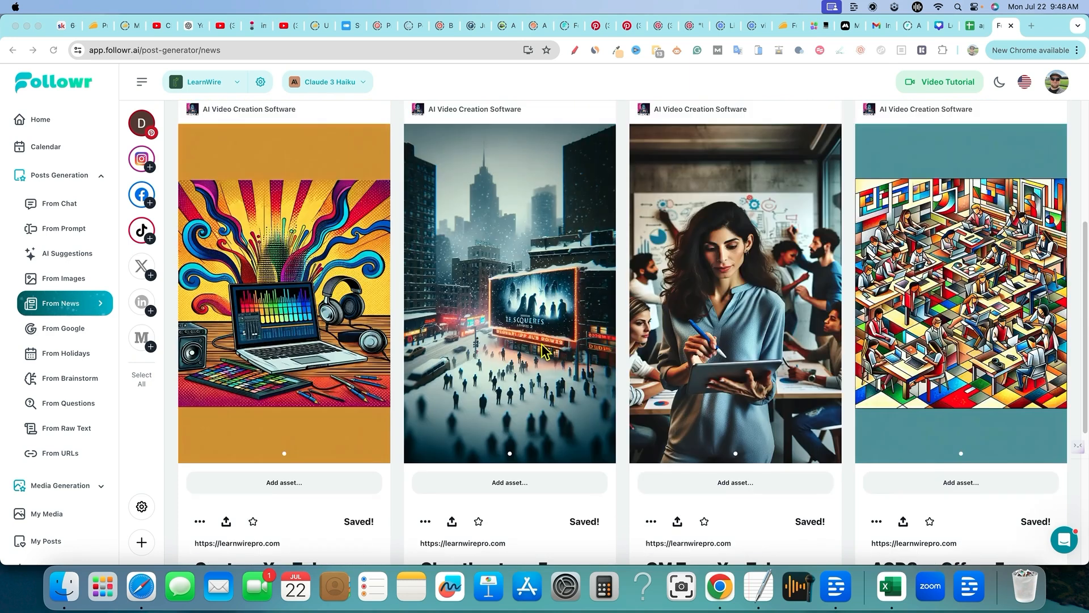
pyautogui.scroll(-8, 511, 431)
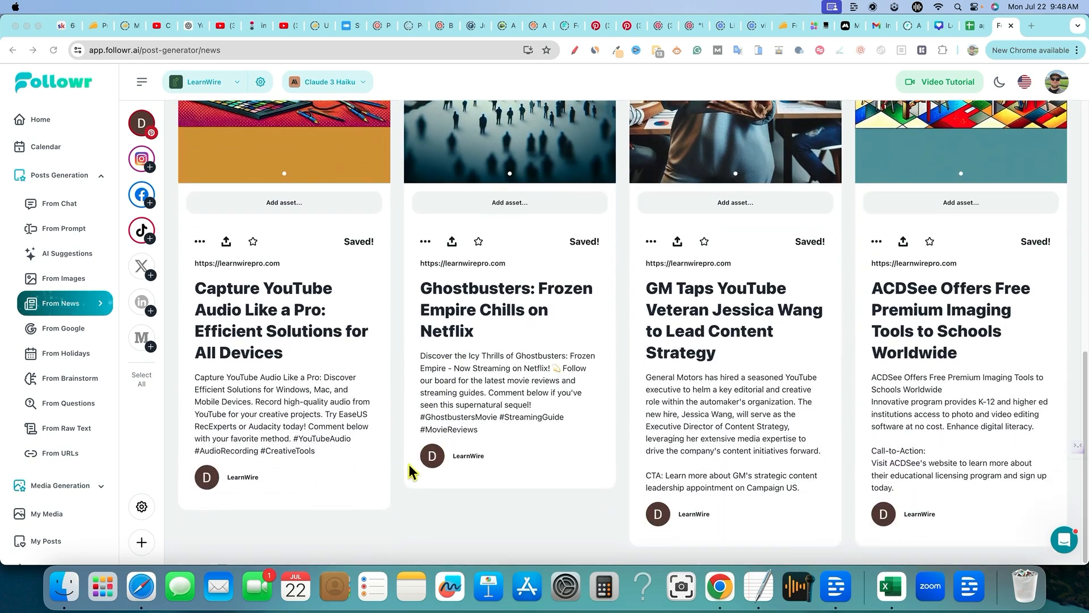
# Step: Assign all four news-based posts to the Pinterest board "my board"
pyautogui.scroll(12, 346, 386)
pyautogui.scroll(-3, 341, 239)
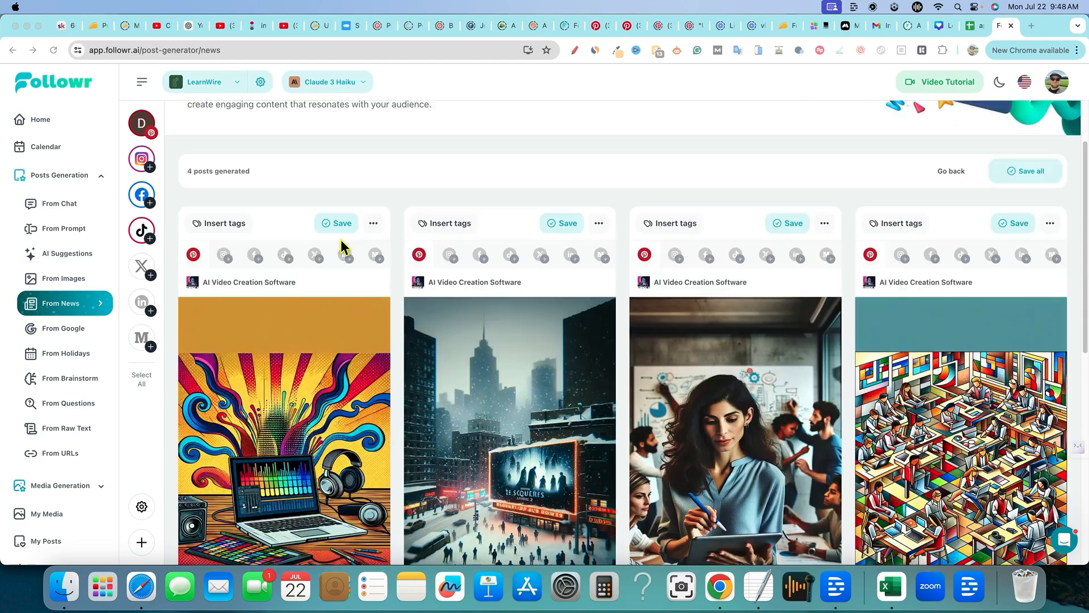
pyautogui.click(275, 282)
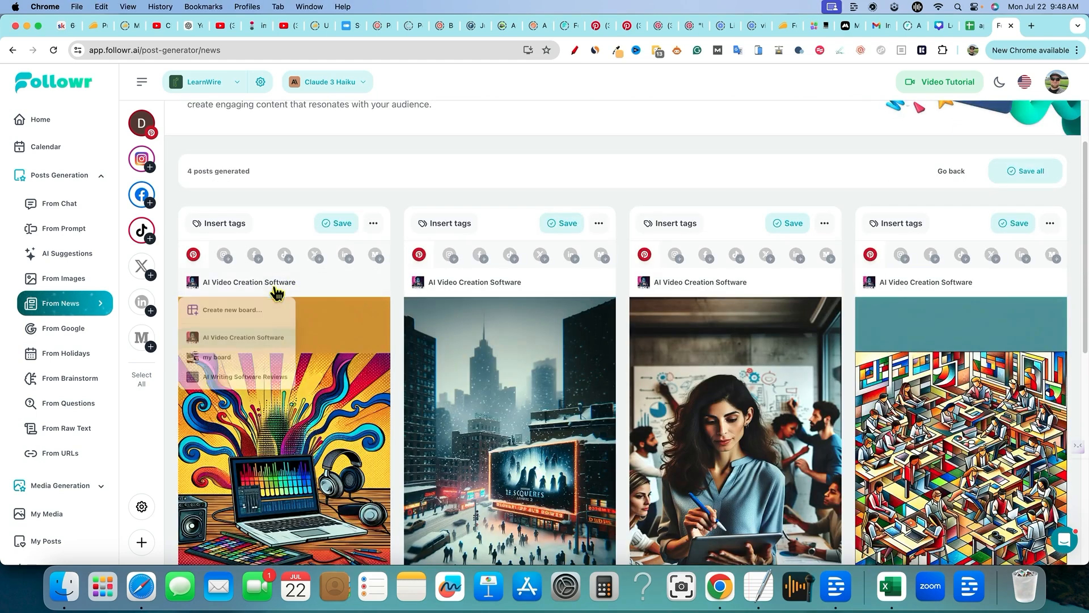
pyautogui.click(238, 359)
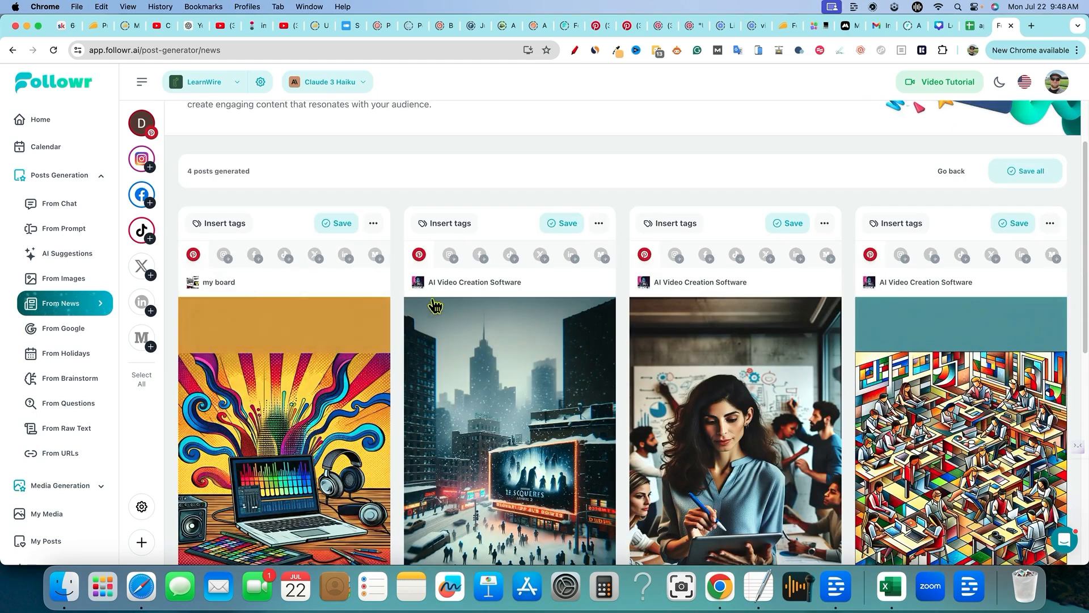
pyautogui.click(471, 282)
pyautogui.click(455, 360)
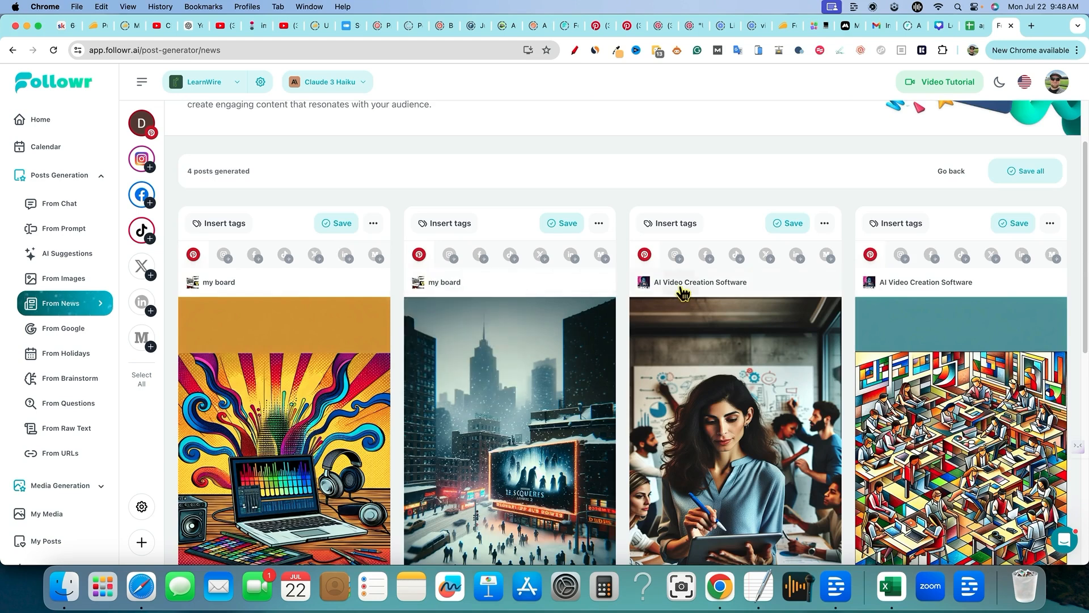
pyautogui.click(680, 288)
pyautogui.click(686, 357)
pyautogui.click(911, 283)
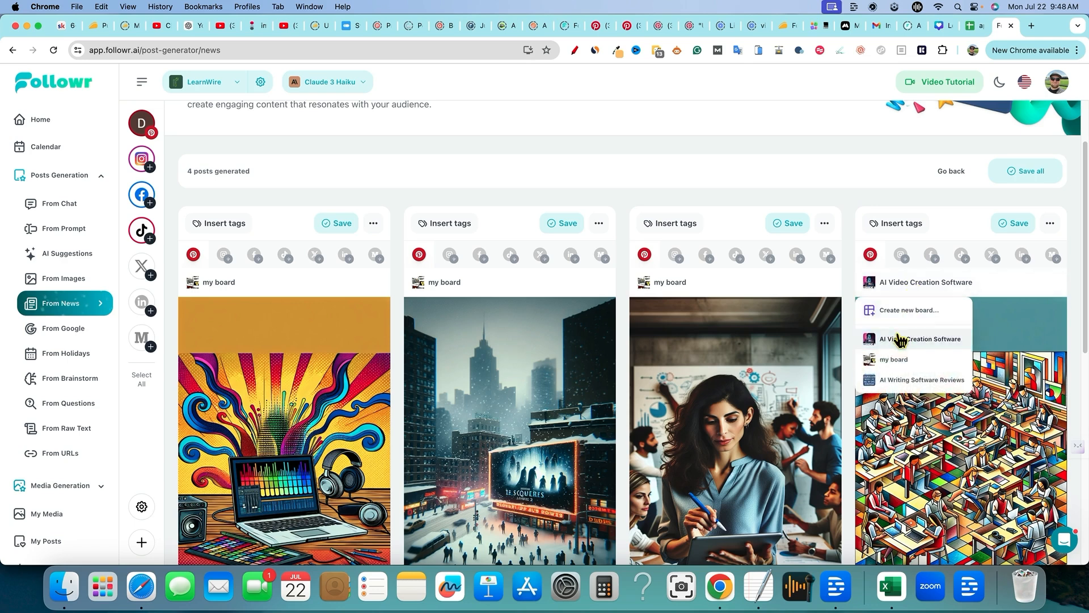
pyautogui.click(895, 361)
# Step: Save each of the four news-based posts individually so they join the autolist schedule
pyautogui.scroll(1, 312, 309)
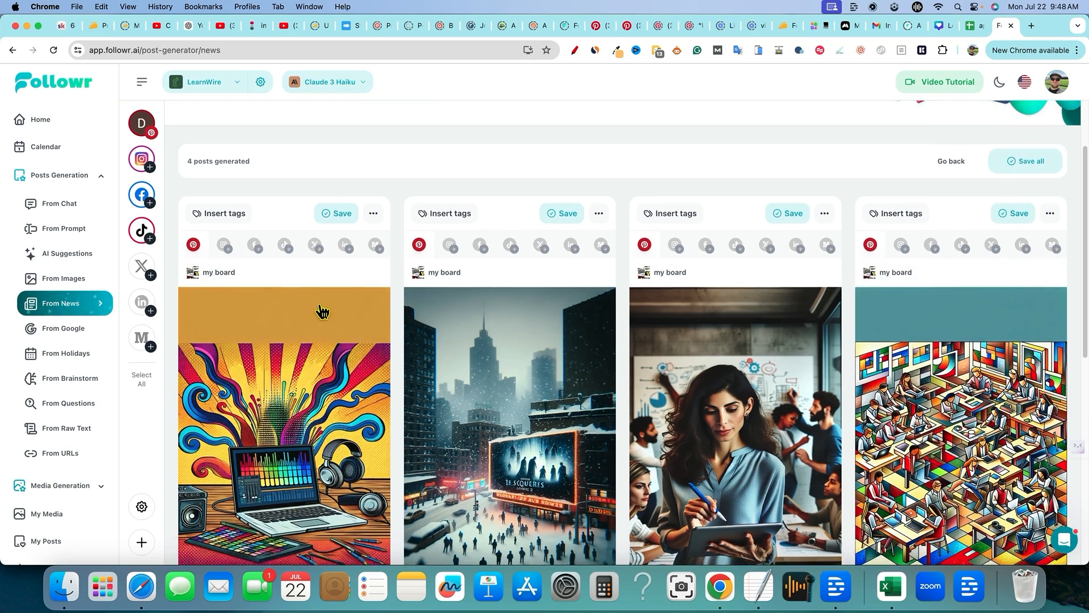
pyautogui.click(357, 238)
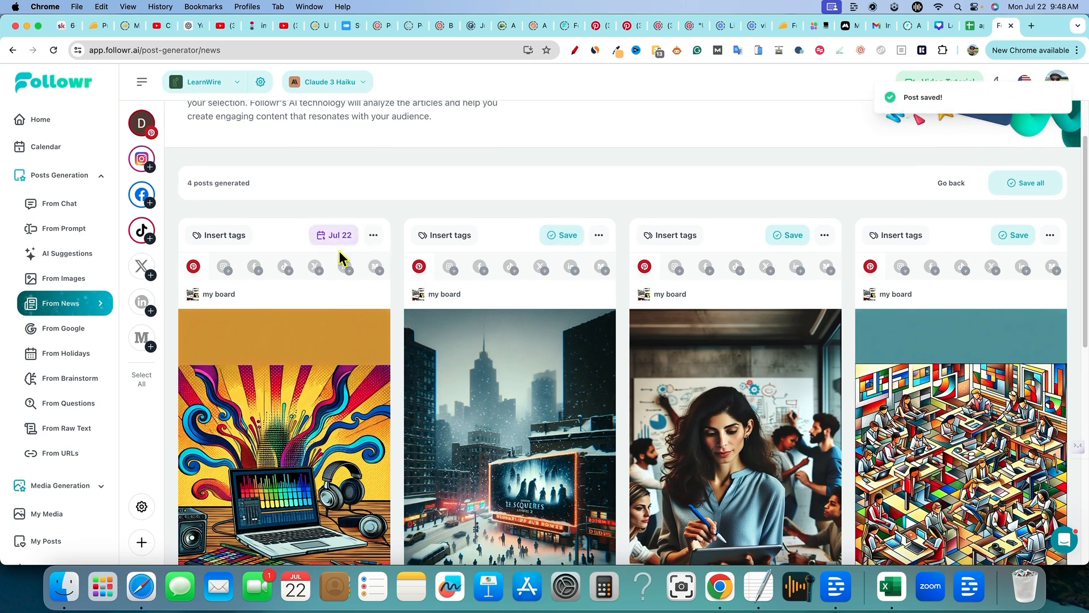
pyautogui.click(552, 237)
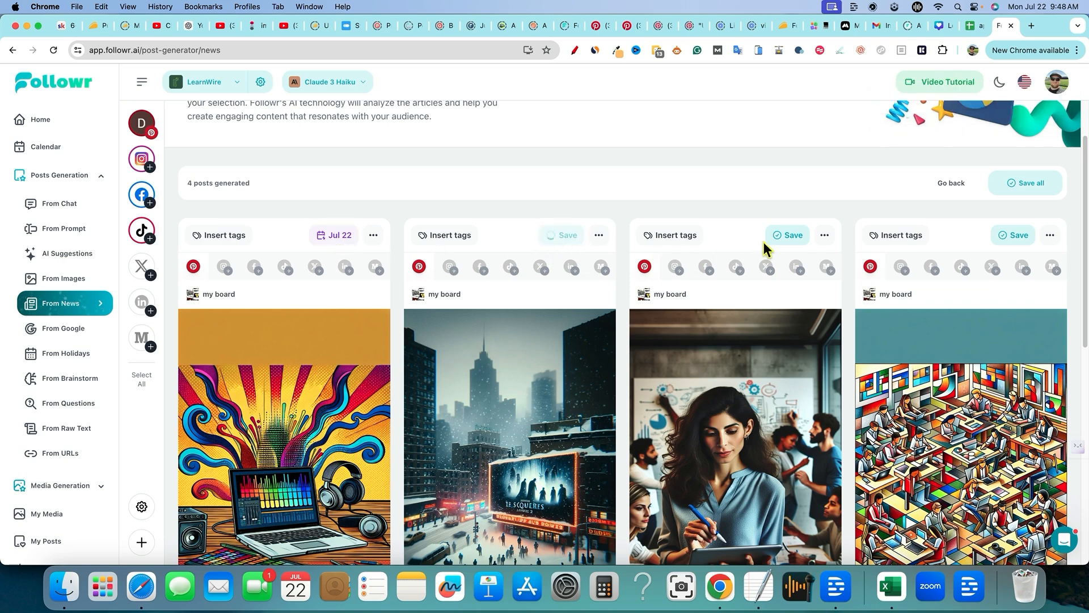
pyautogui.click(793, 238)
pyautogui.click(1017, 236)
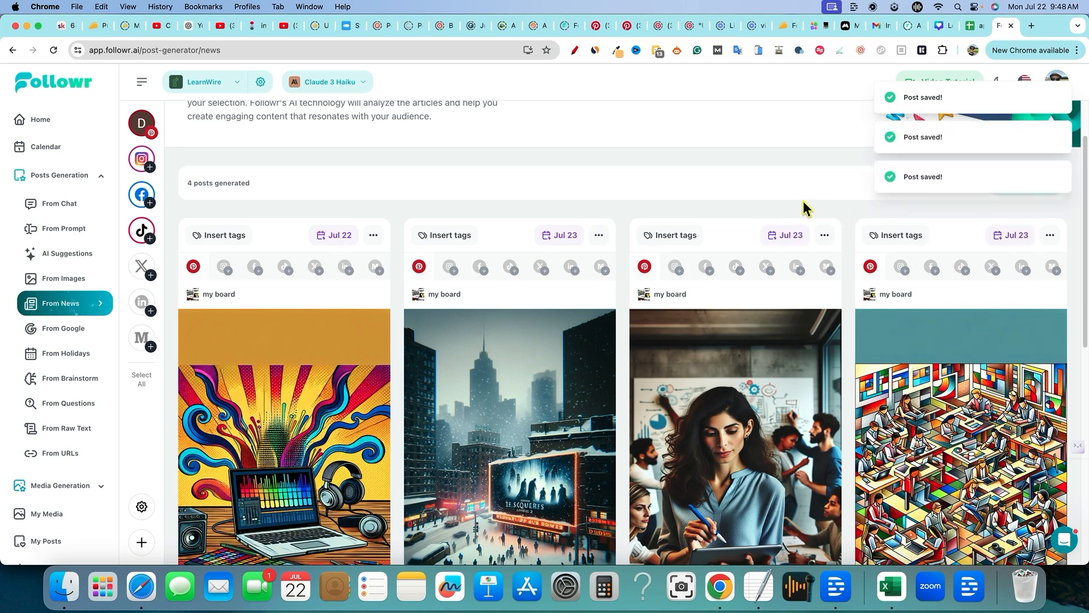
# Step: Open the calendar and examine the autolisted posts and their time slots for Monday, July 22 and Tuesday, July 23
pyautogui.click(60, 147)
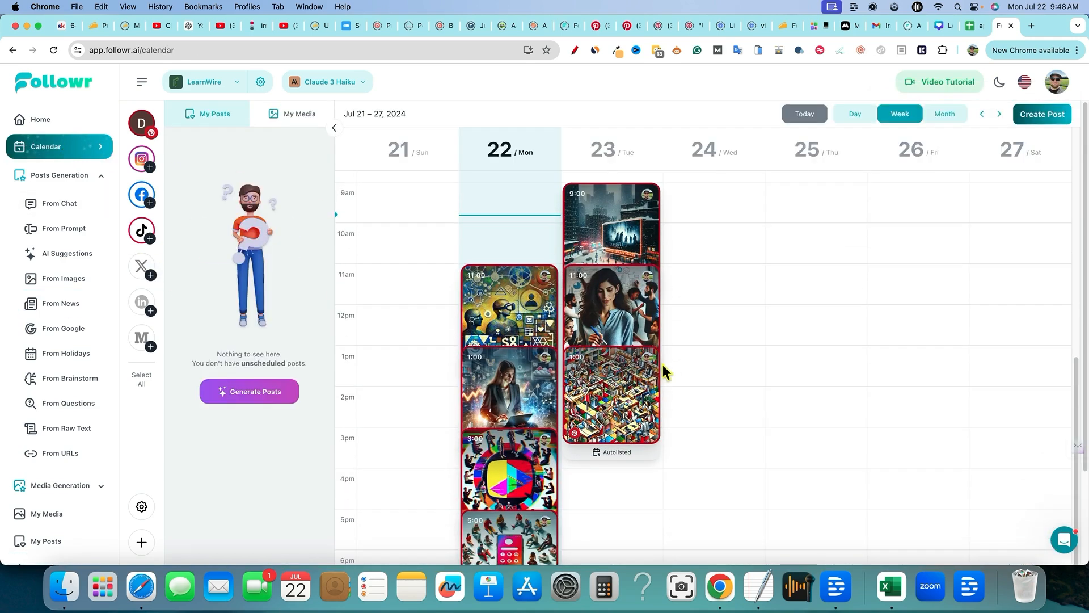
pyautogui.scroll(-5, 534, 352)
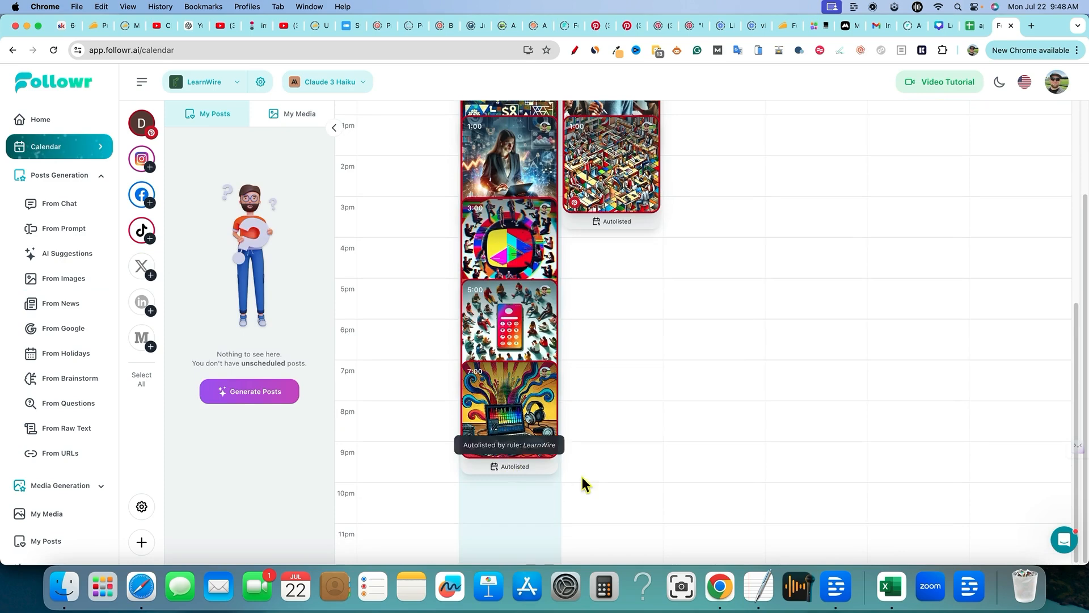
pyautogui.scroll(10, 566, 480)
pyautogui.scroll(2, 624, 478)
pyautogui.scroll(-5, 624, 479)
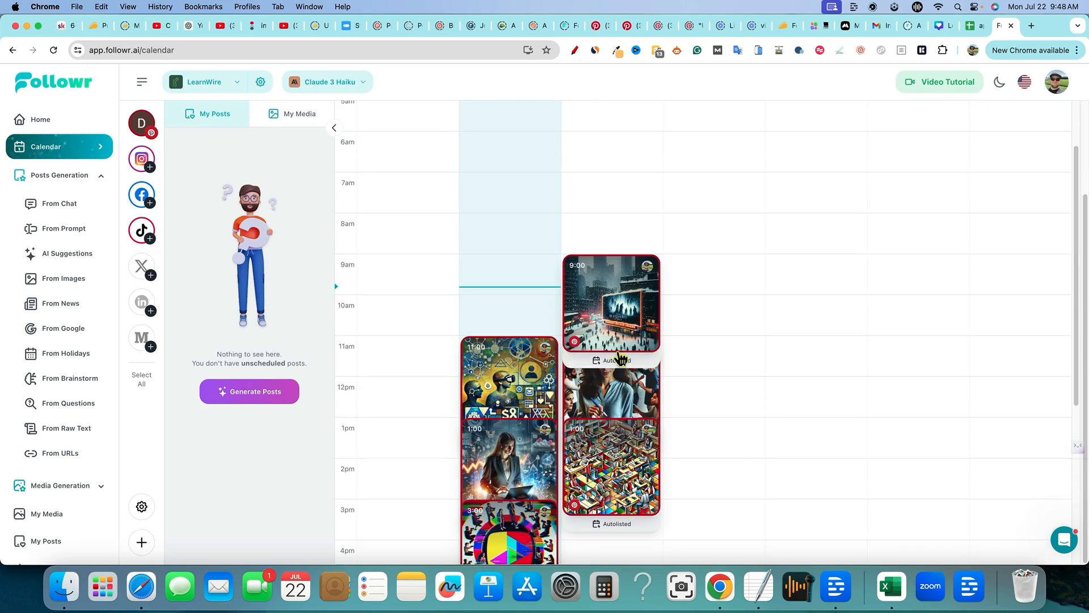
pyautogui.scroll(5, 727, 461)
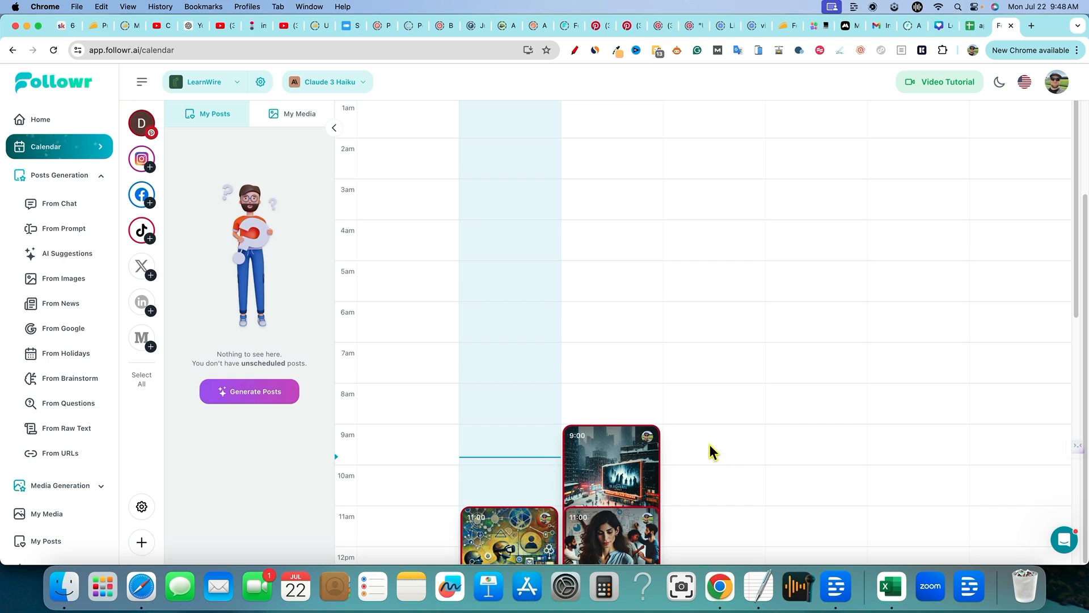
pyautogui.scroll(-10, 710, 450)
pyautogui.scroll(10, 708, 443)
pyautogui.scroll(3, 598, 202)
pyautogui.scroll(-3, 626, 197)
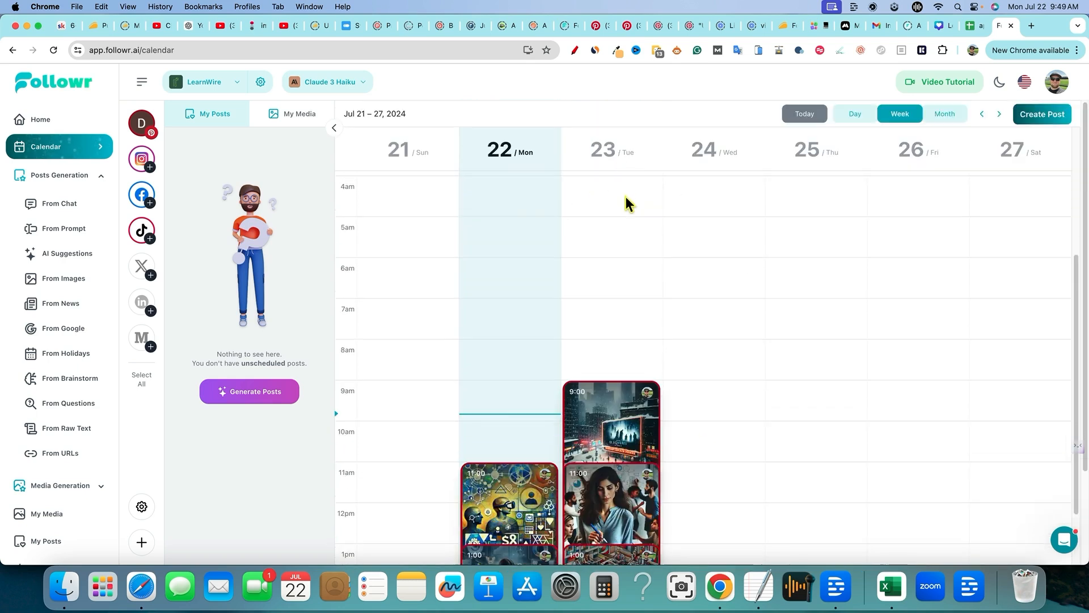
pyautogui.scroll(4, 664, 330)
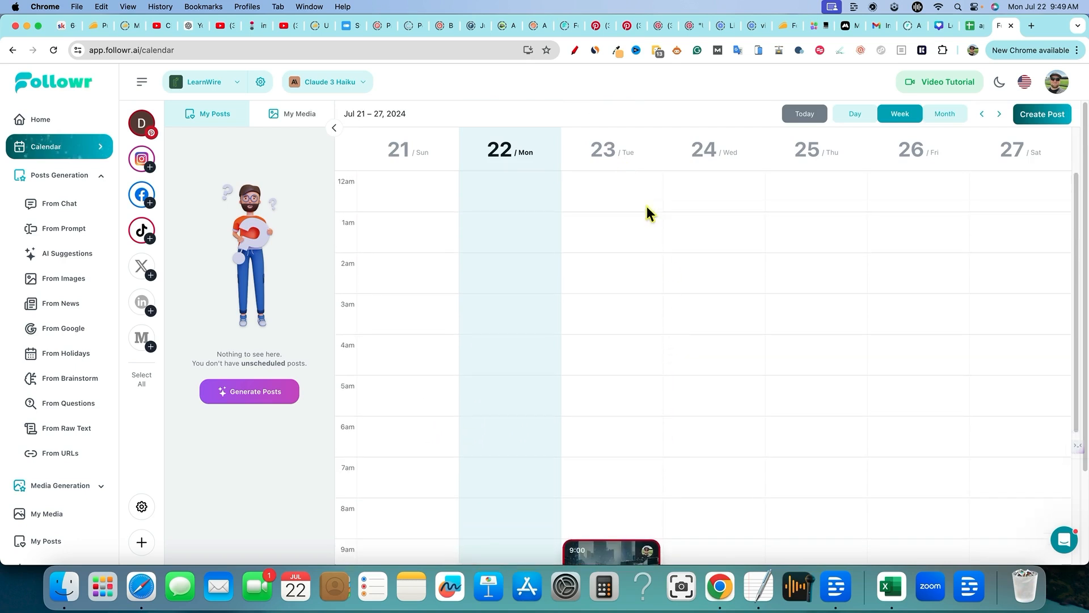
# Step: Show the calendar by month and look through the posts for July 2024
pyautogui.click(945, 114)
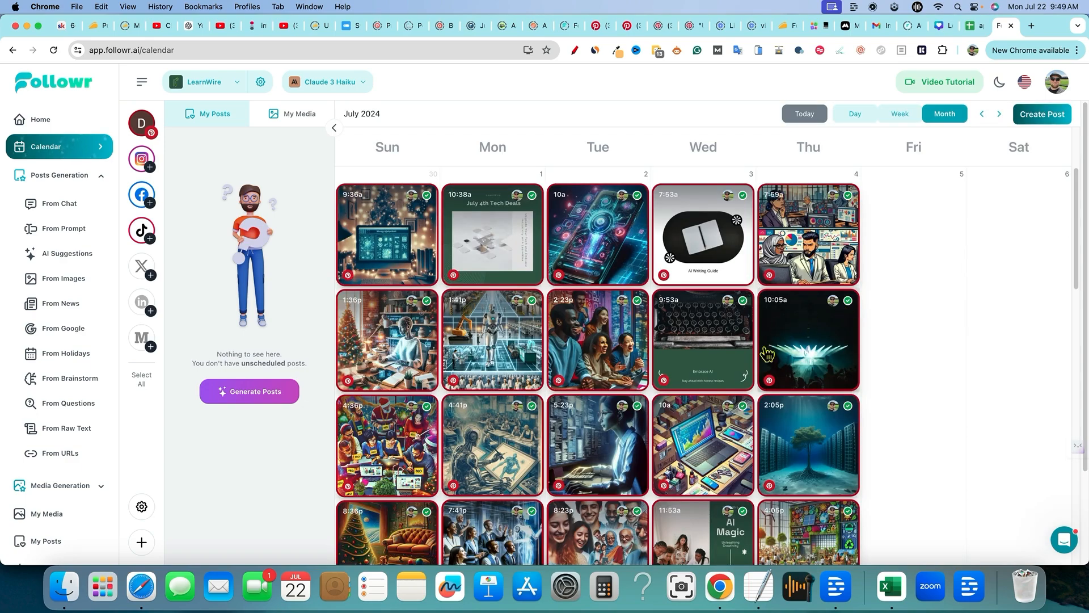
pyautogui.scroll(-15, 914, 408)
pyautogui.scroll(15, 912, 415)
# Step: Return the calendar to the week of July 21–27, 2024 and review its daily posting slots
pyautogui.click(901, 116)
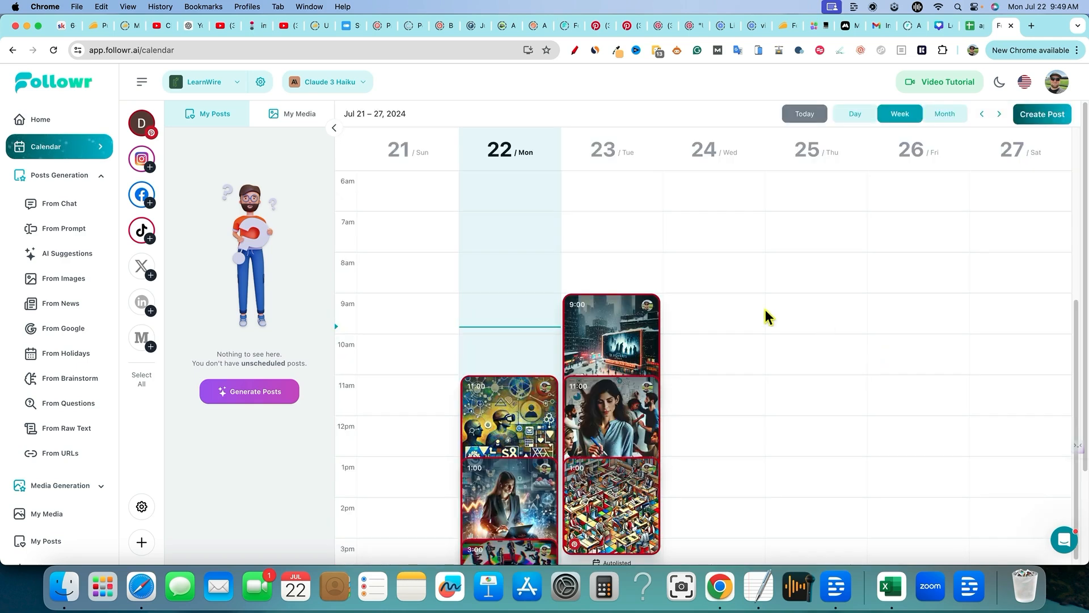
pyautogui.scroll(-3, 793, 391)
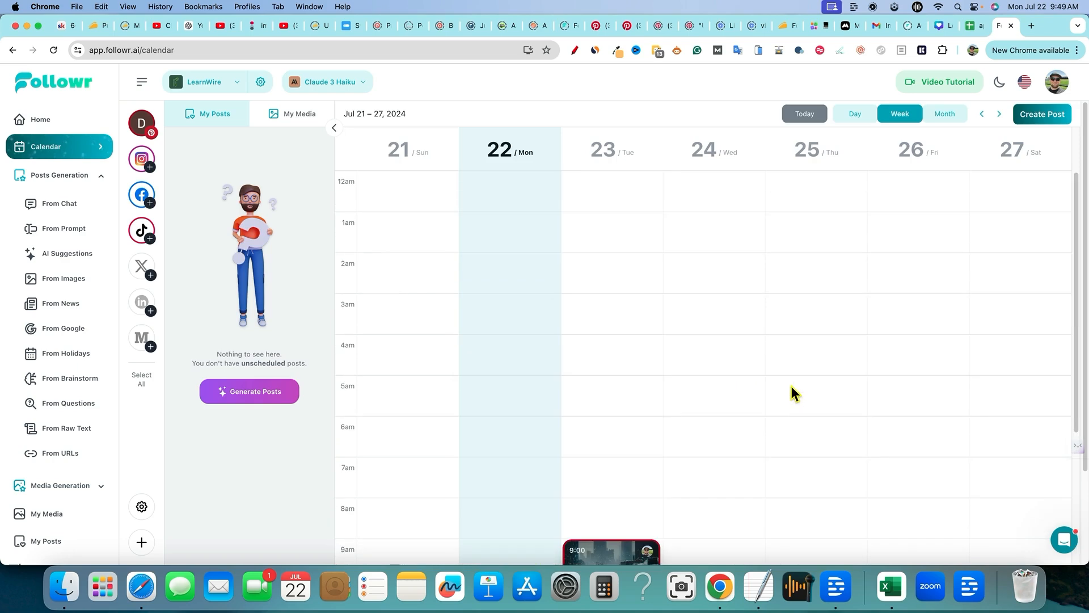
pyautogui.scroll(5, 791, 386)
pyautogui.scroll(-10, 731, 260)
pyautogui.scroll(-1, 733, 269)
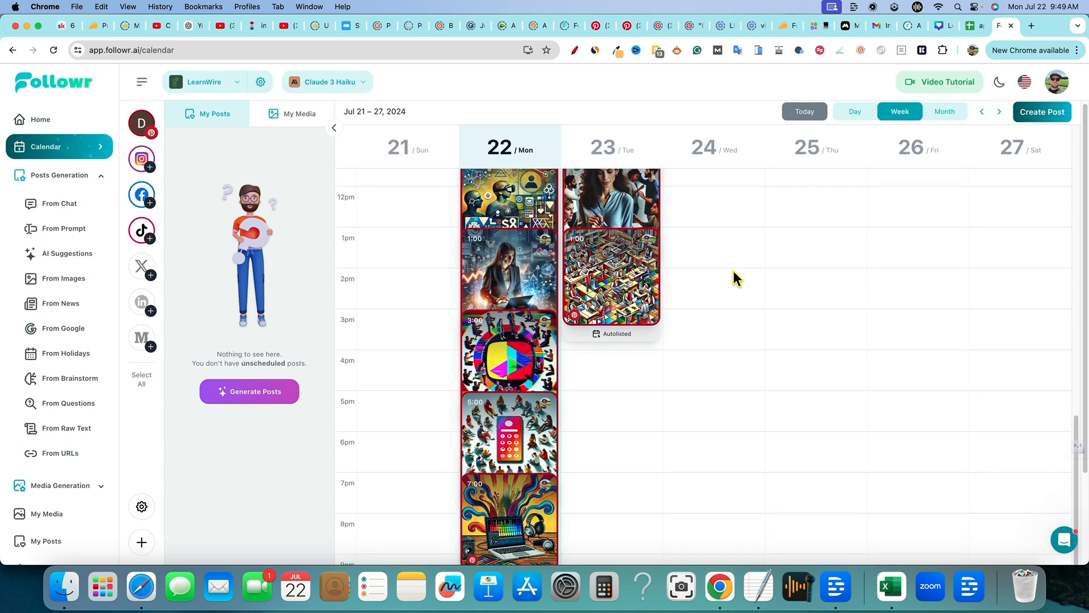